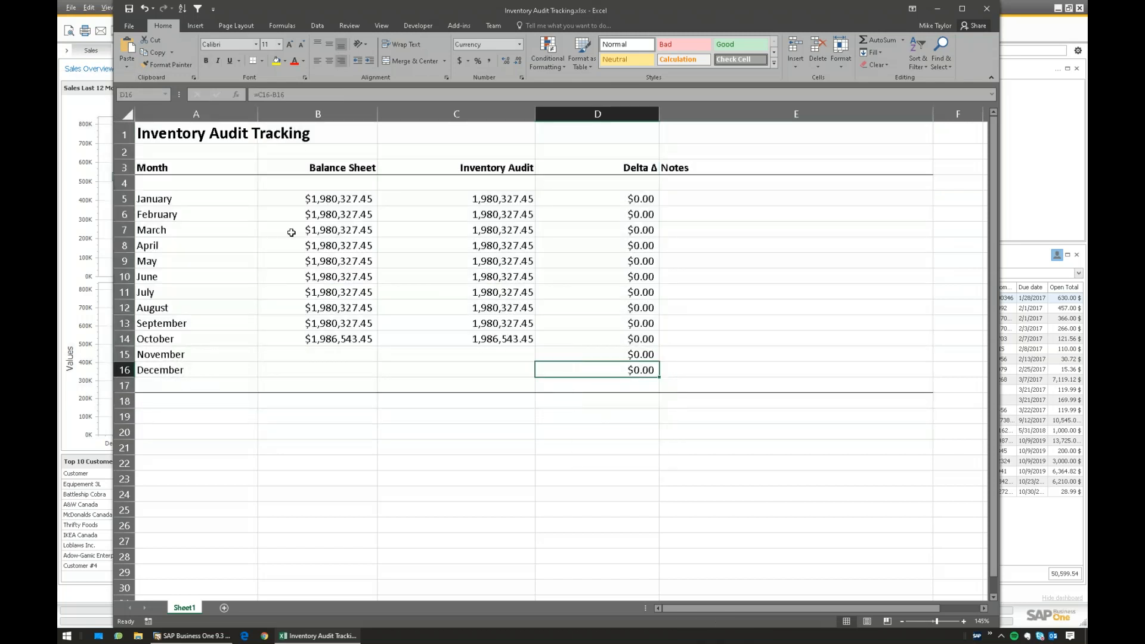
- Check January's Balance Sheet value in the Inventory Audit Tracking sheet
click(304, 200)
- Check January's values and its Delta formula =C5-B5, leaving the formula unchanged
drag(173, 202, 184, 370)
drag(330, 199, 455, 198)
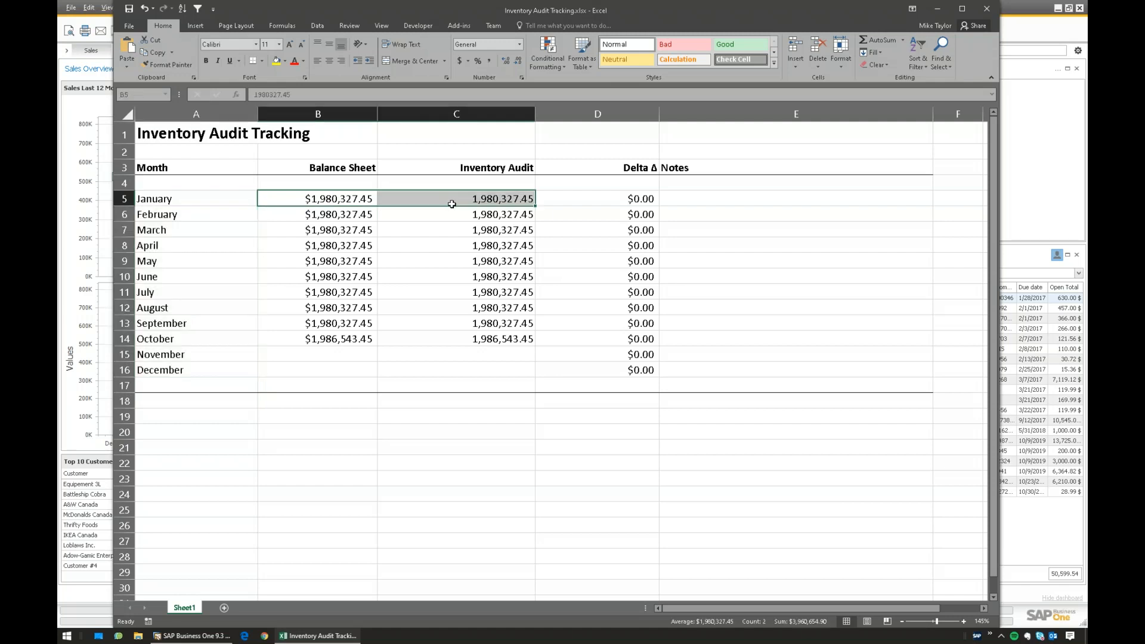
click(446, 197)
click(634, 197)
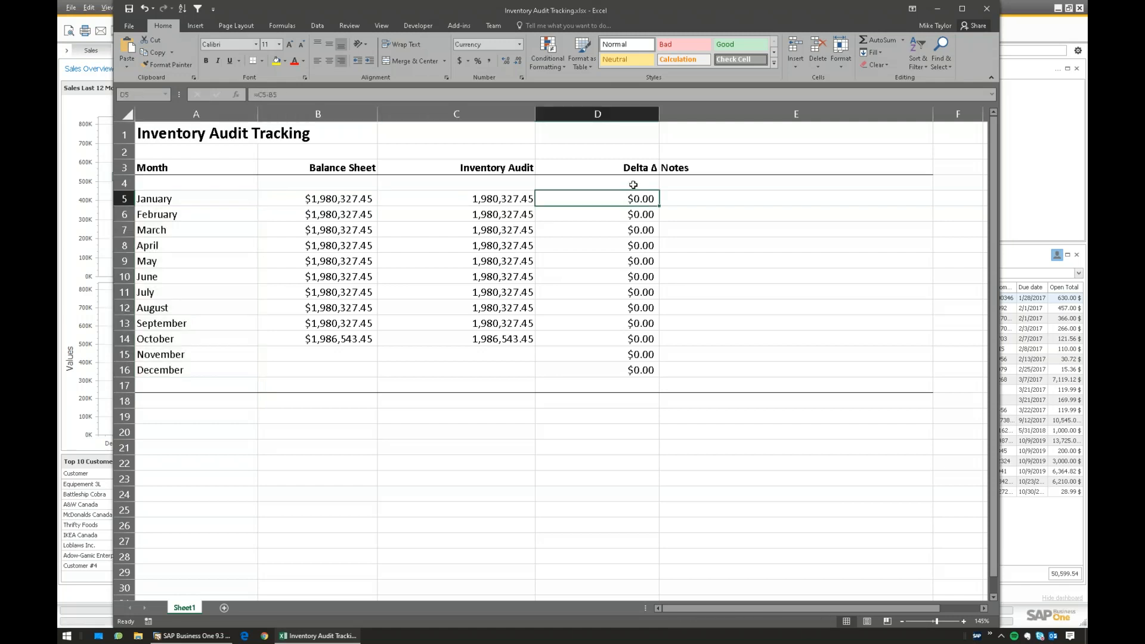
click(307, 93)
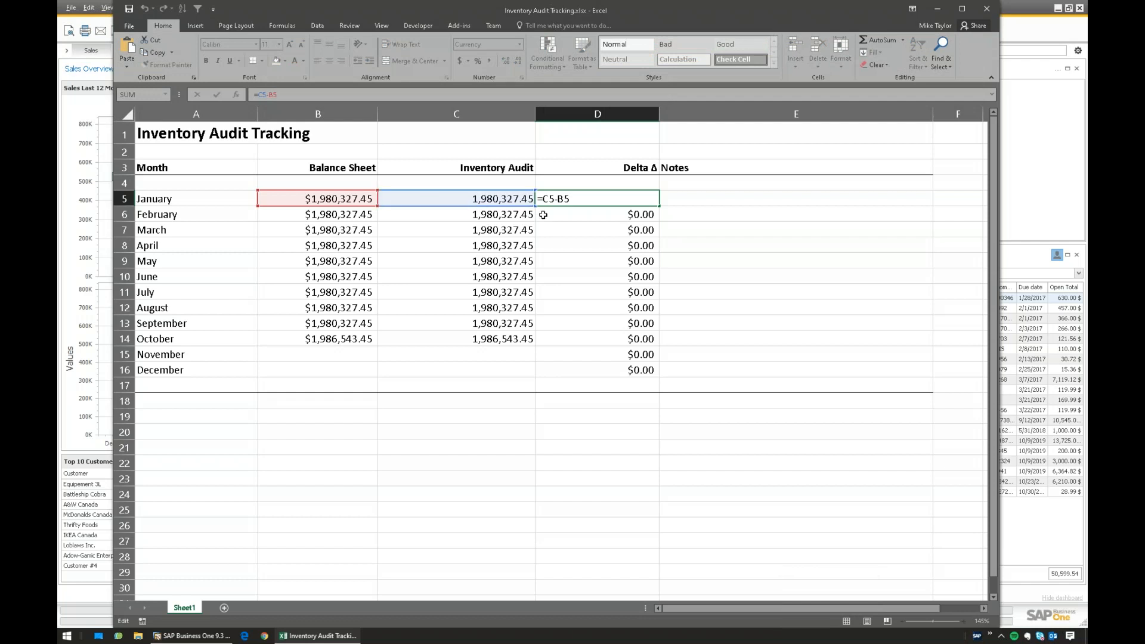
key(Escape)
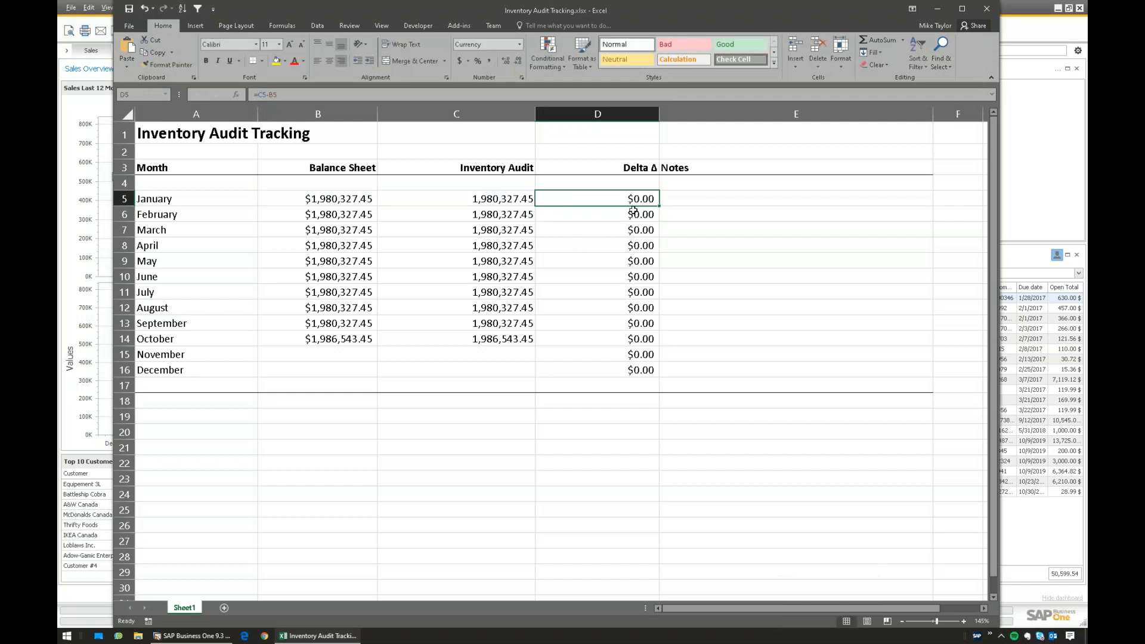
click(695, 197)
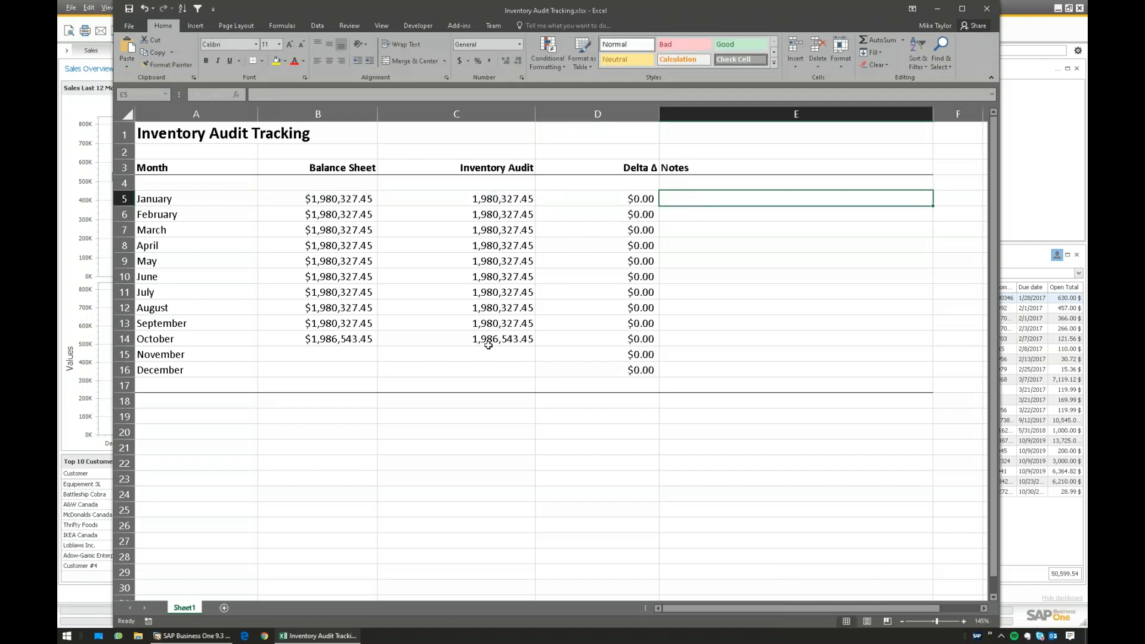
- Review the values filled through October and the empty November and December cells
drag(307, 202, 501, 339)
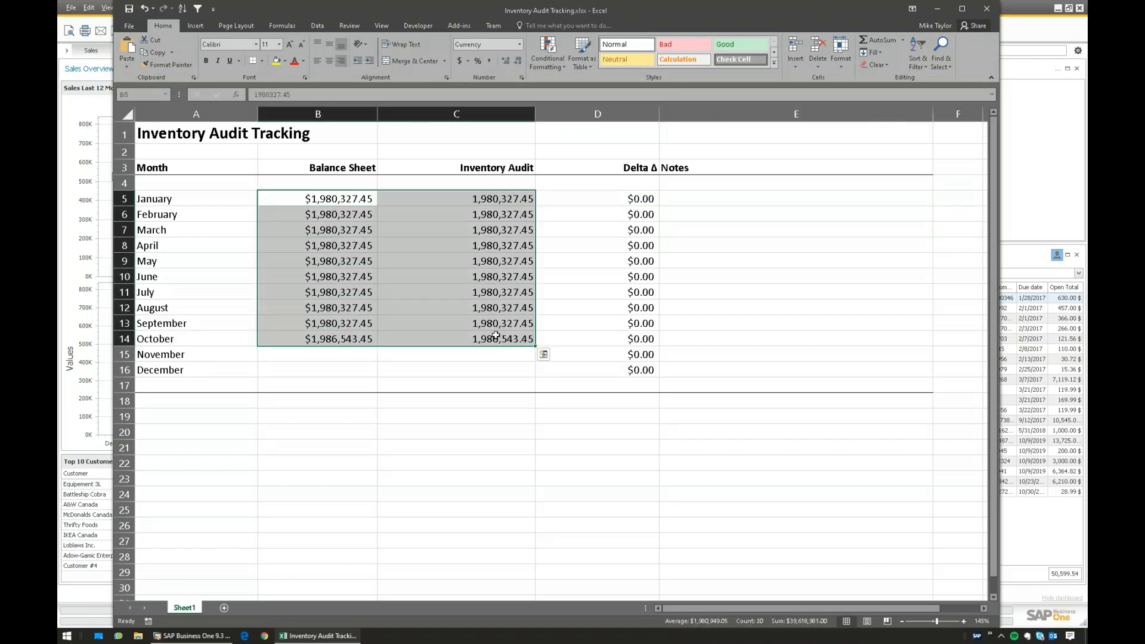
click(439, 338)
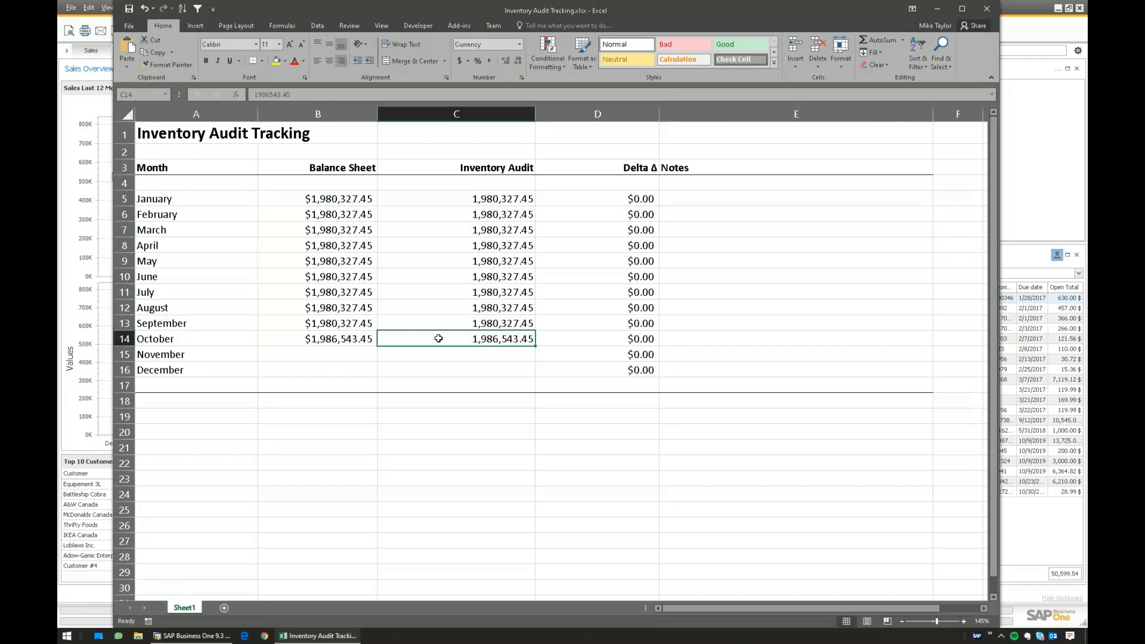
click(331, 353)
click(305, 371)
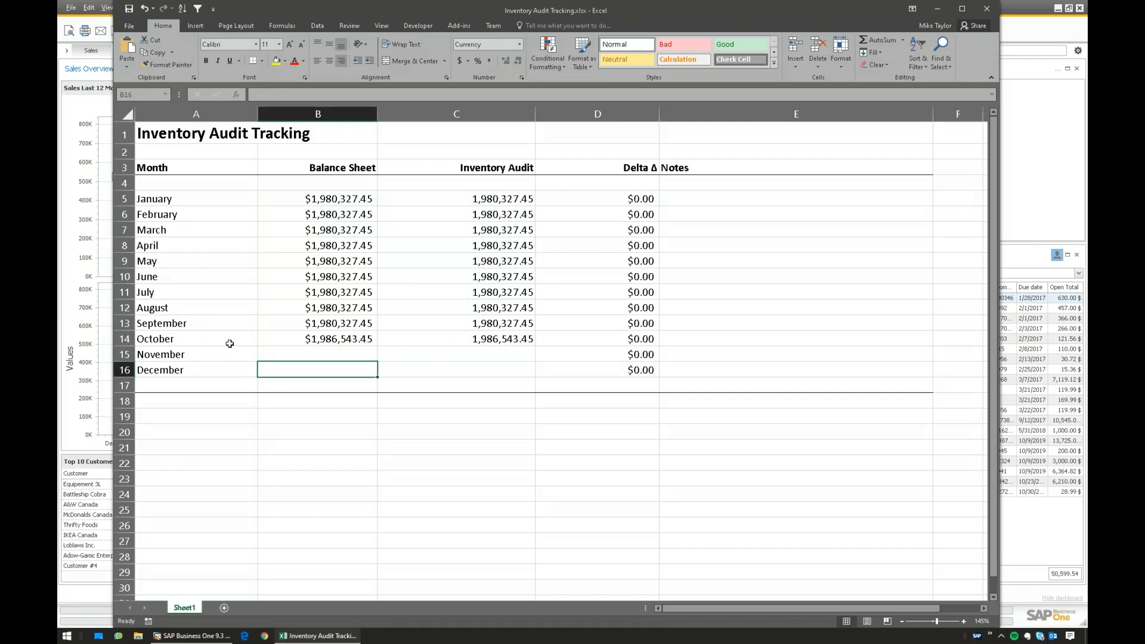
click(451, 370)
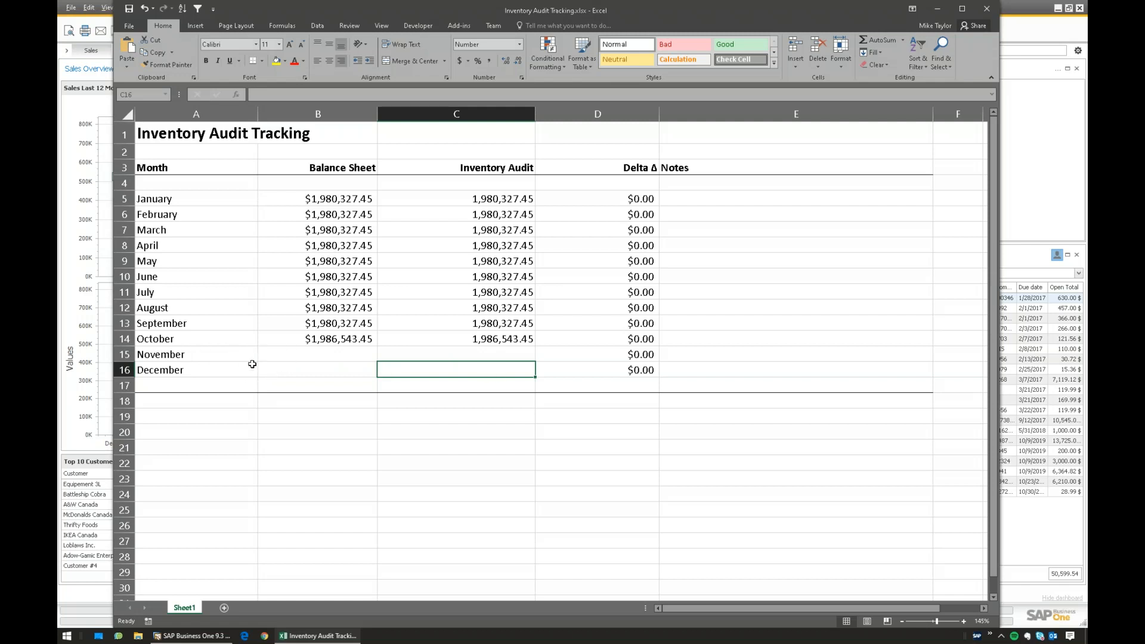
click(88, 275)
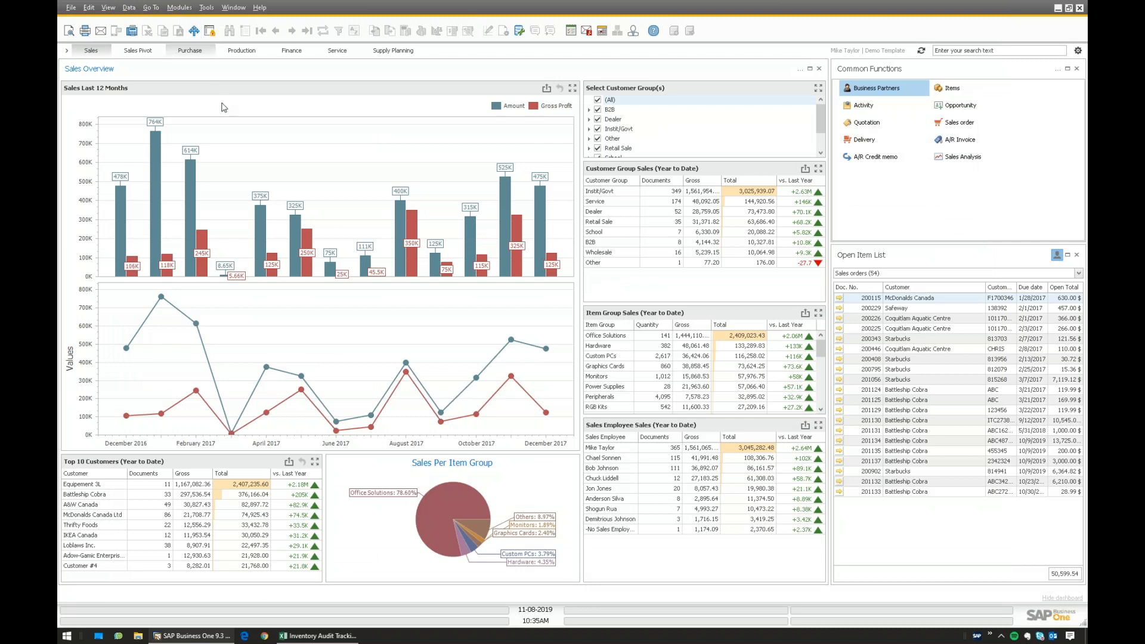
- Open the Balance Sheet and Inventory Audit Report criteria windows side by side
key(F2)
key(F3)
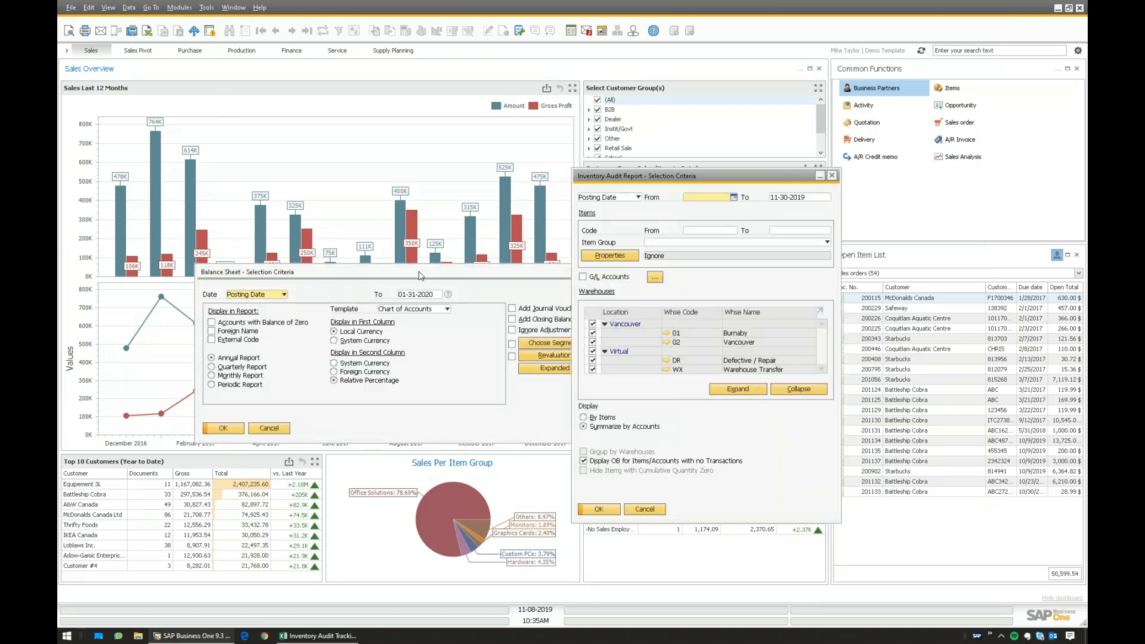
drag(424, 272, 351, 254)
drag(683, 177, 754, 156)
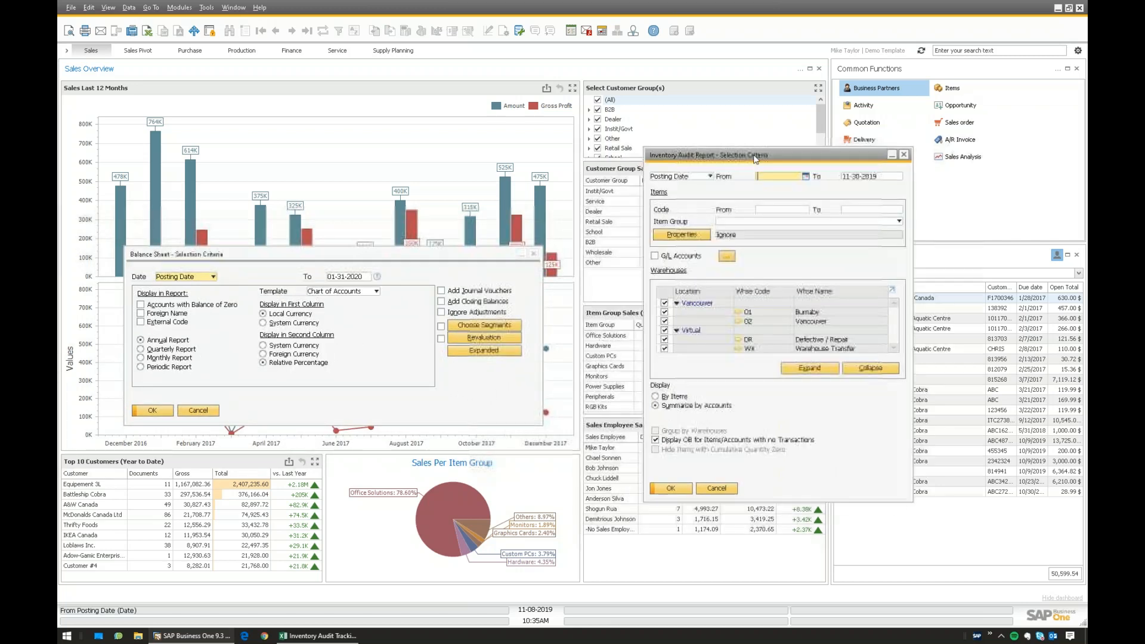
click(245, 258)
- Reopen the Balance Sheet criteria from the Financial Reports menu
click(179, 7)
mouse_move(202, 35)
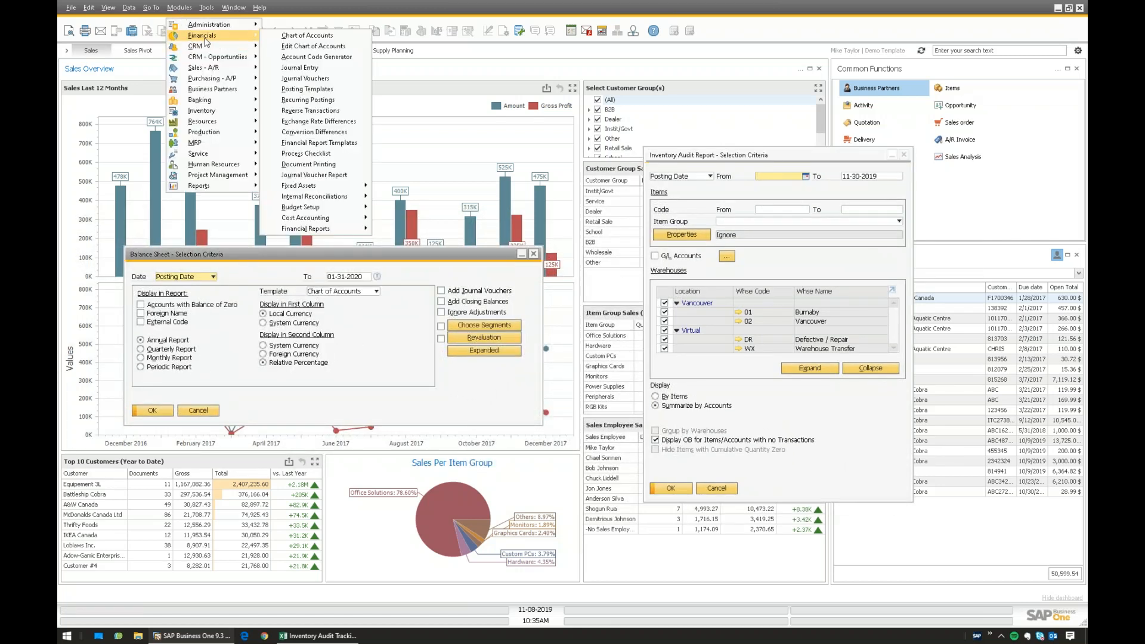
mouse_move(323, 230)
mouse_move(439, 252)
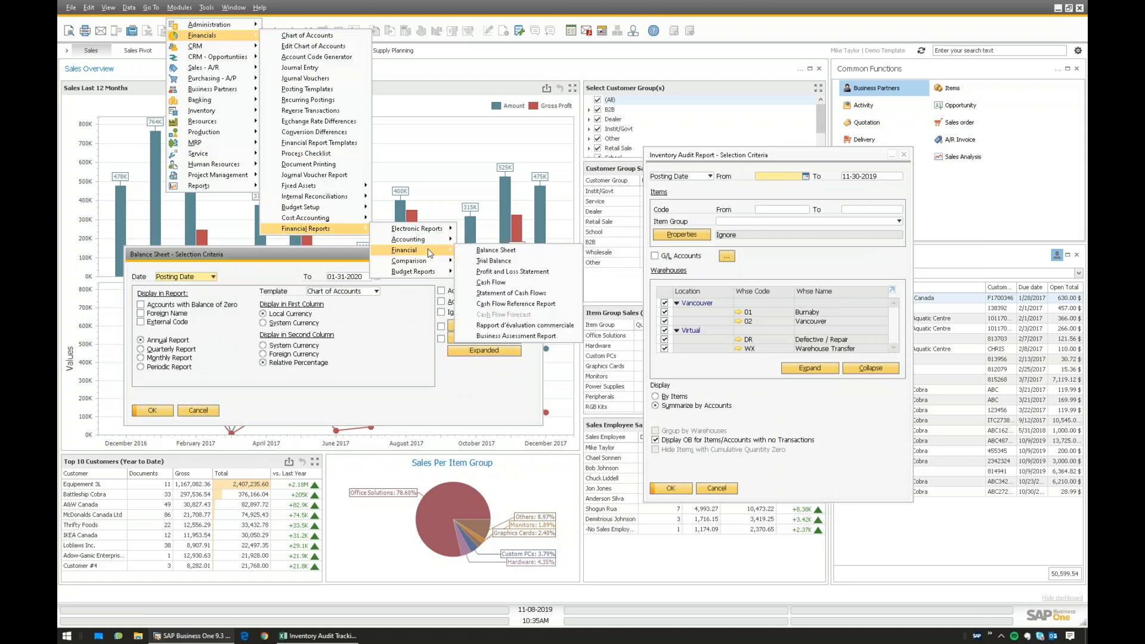
click(505, 251)
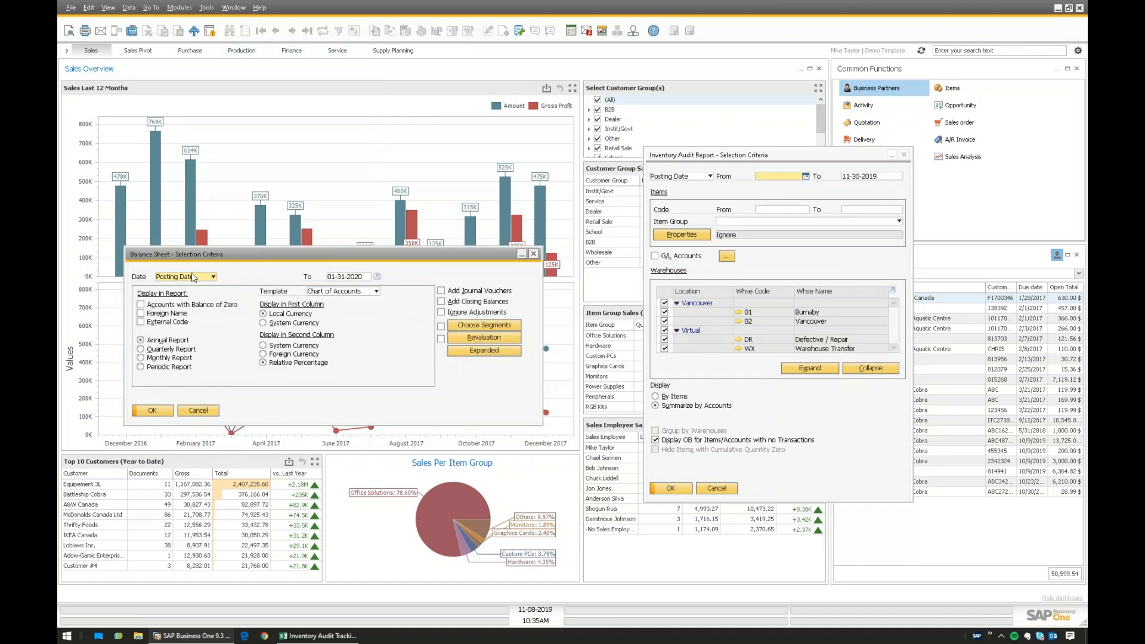
- Reopen the Inventory Audit Report criteria from the Financial Reports menu
click(686, 156)
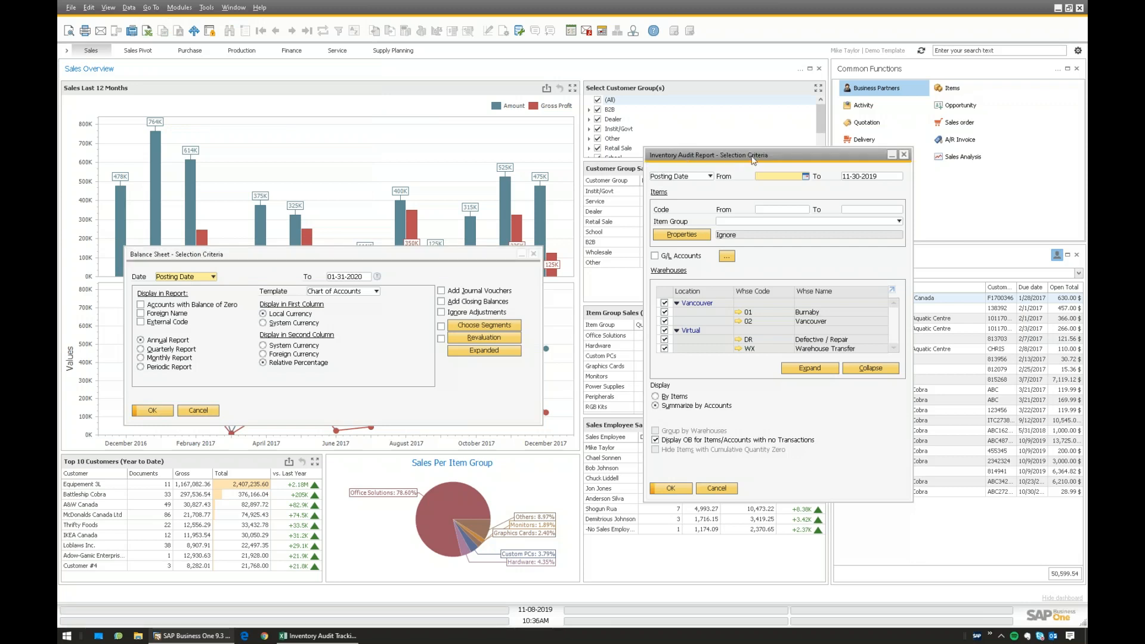
click(180, 8)
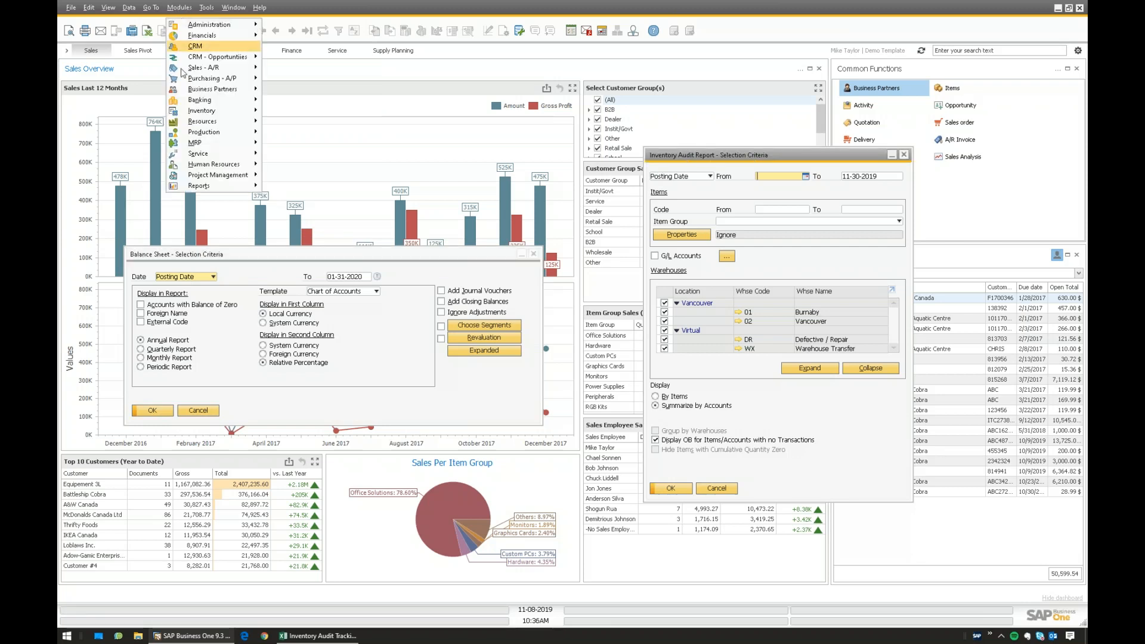
mouse_move(205, 113)
mouse_move(307, 186)
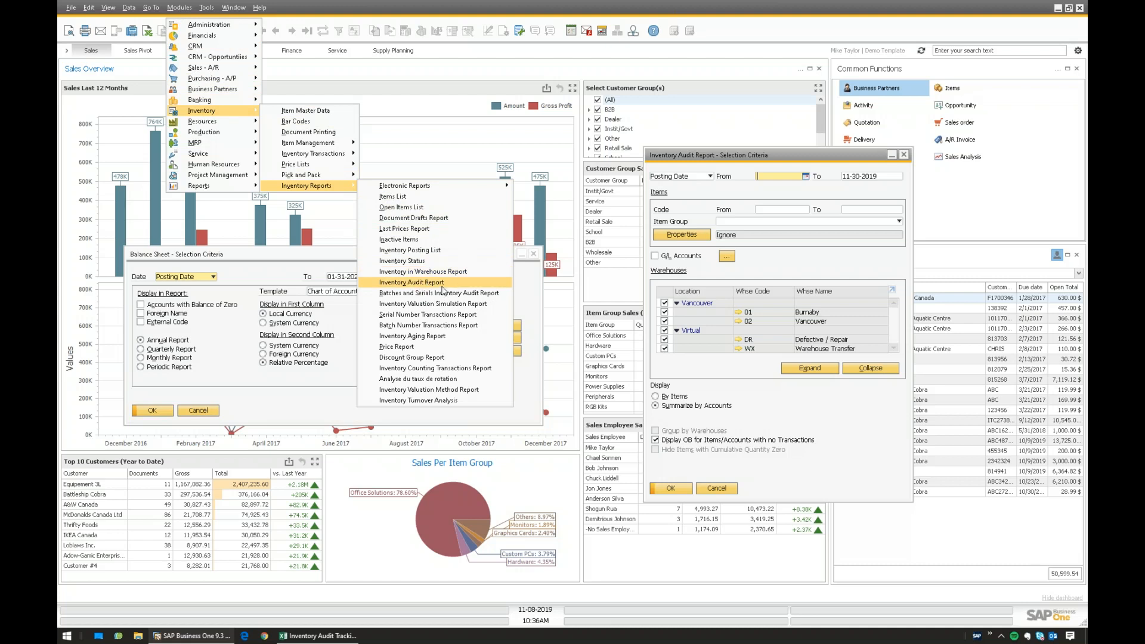
click(842, 201)
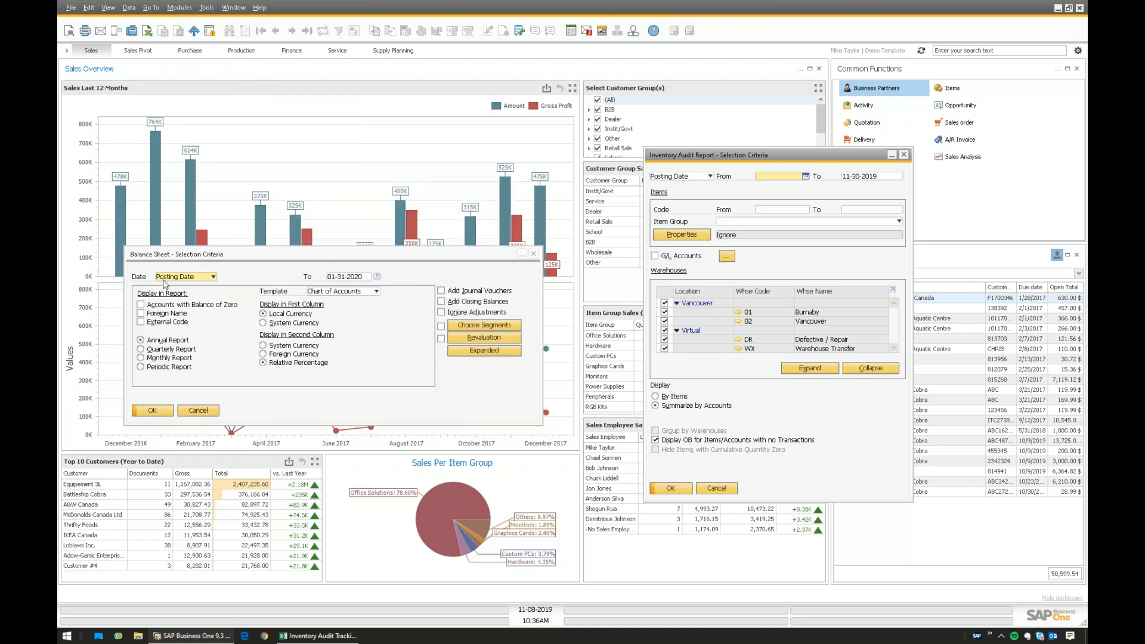
- Run the Balance Sheet with the To date set to 12-31-2019
click(355, 278)
text(1231)
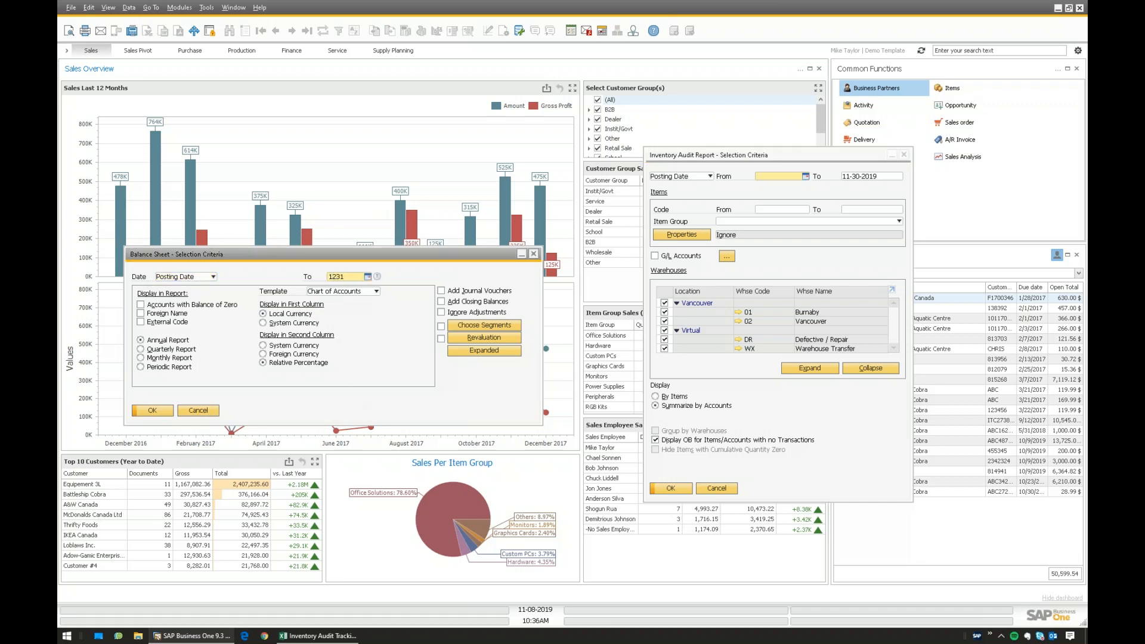
key(Tab)
click(153, 410)
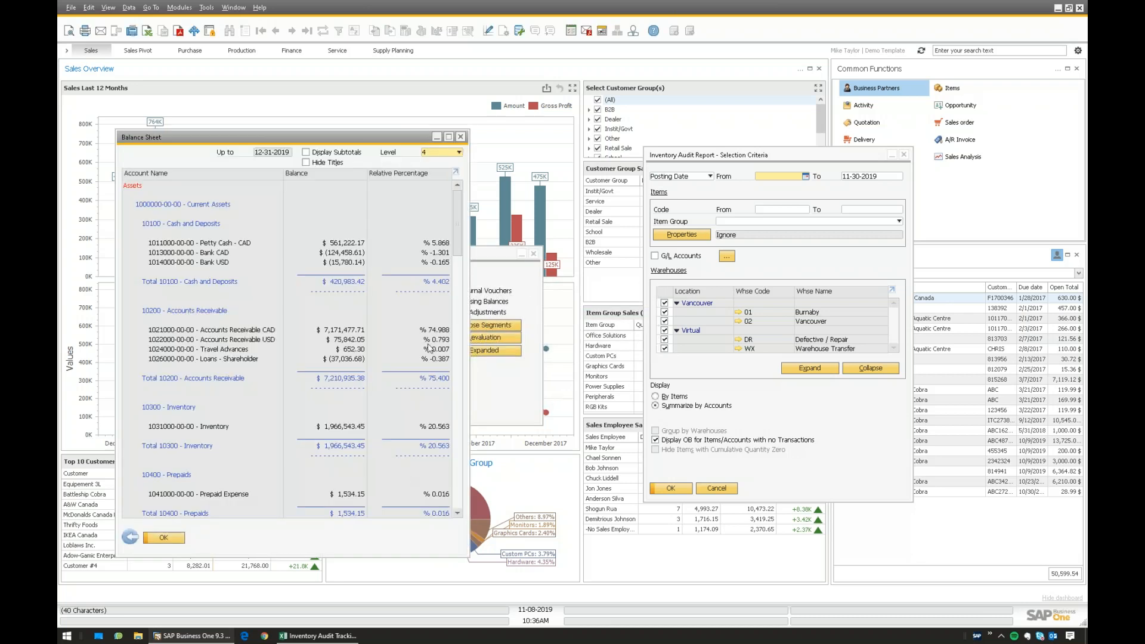
- Scroll the Balance Sheet to 10300 - Inventory ($1,966,543.45) and review it
scroll(442, 254, down, 6)
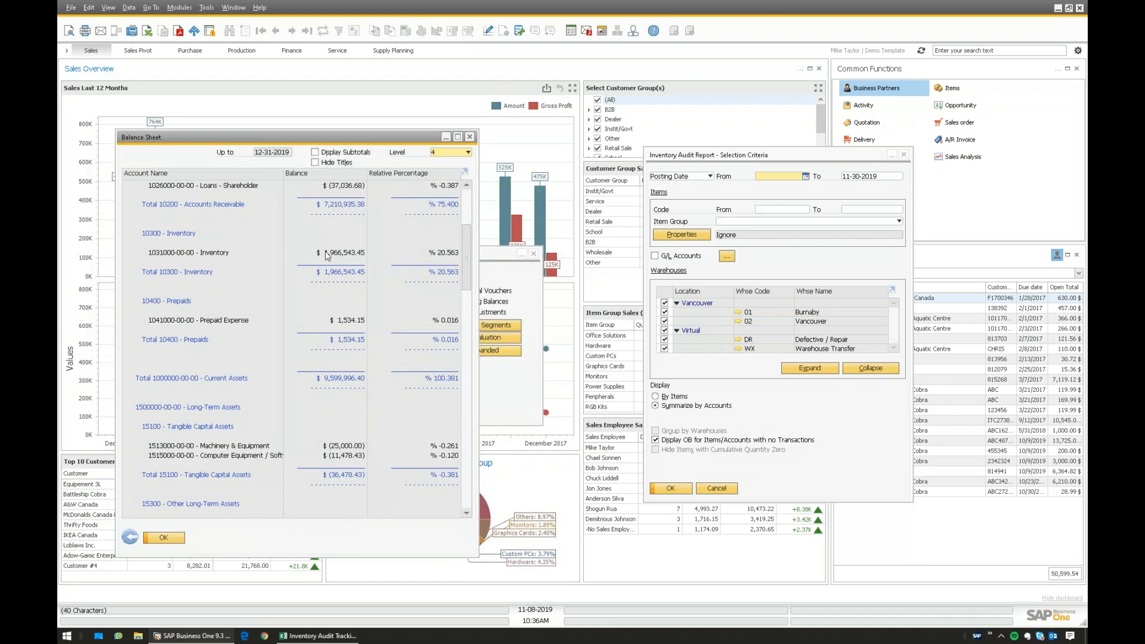
scroll(329, 258, up, 1)
scroll(328, 258, up, 1)
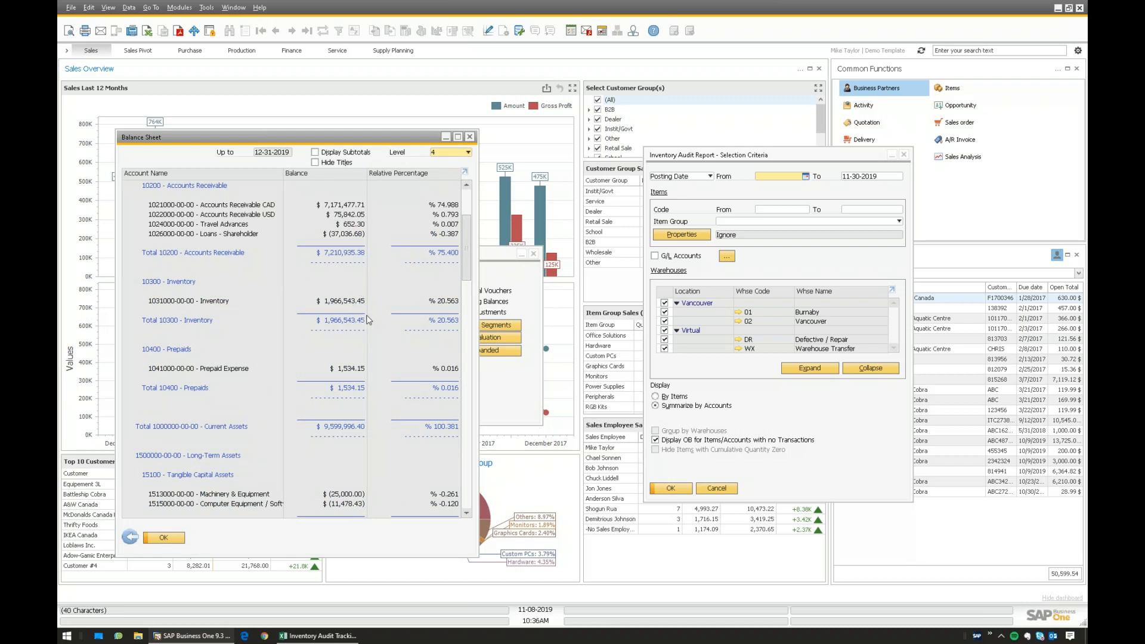
drag(734, 161, 732, 154)
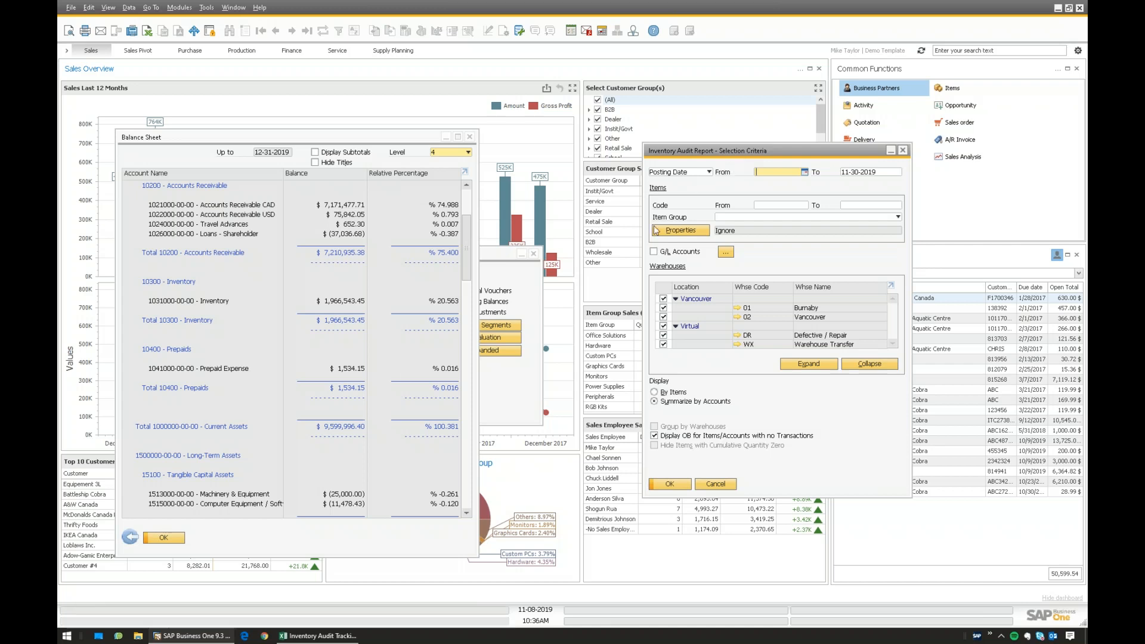
- Set the Inventory Audit Report To date to 12-31-2019 with System Date as basis
key(Tab)
text(12-31-)
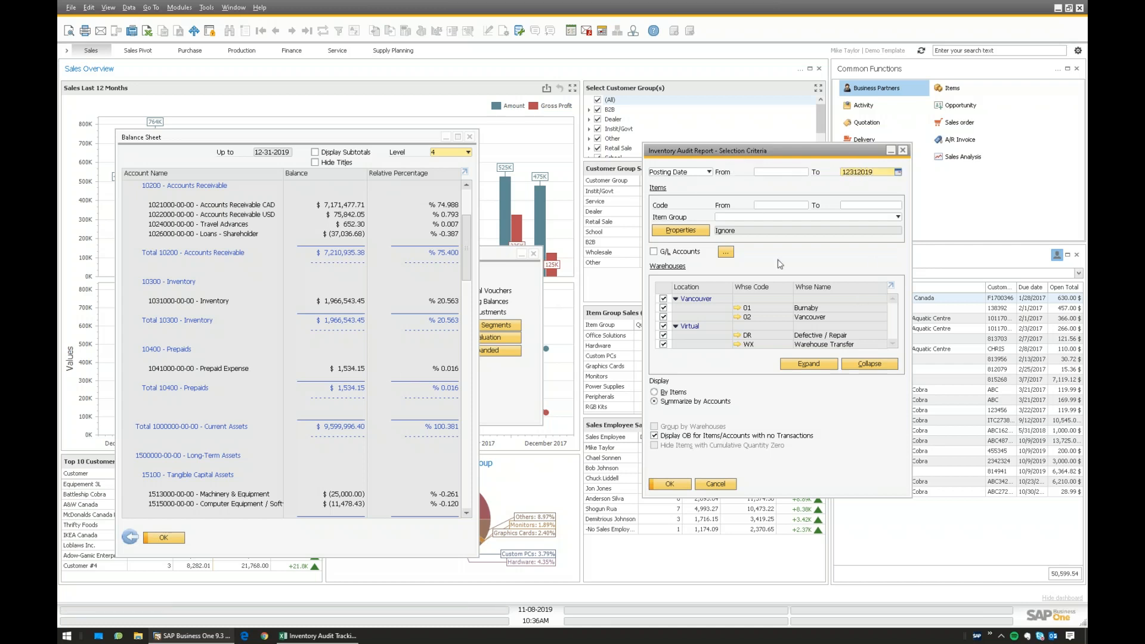
text(2019)
key(shift+Tab)
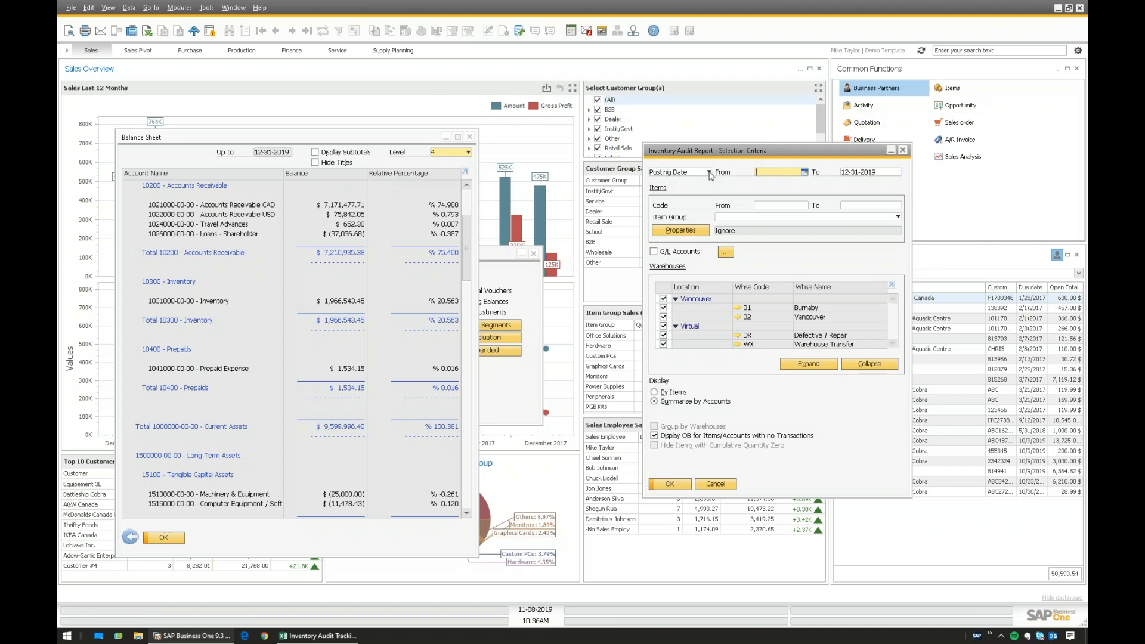
click(710, 172)
click(674, 190)
click(680, 172)
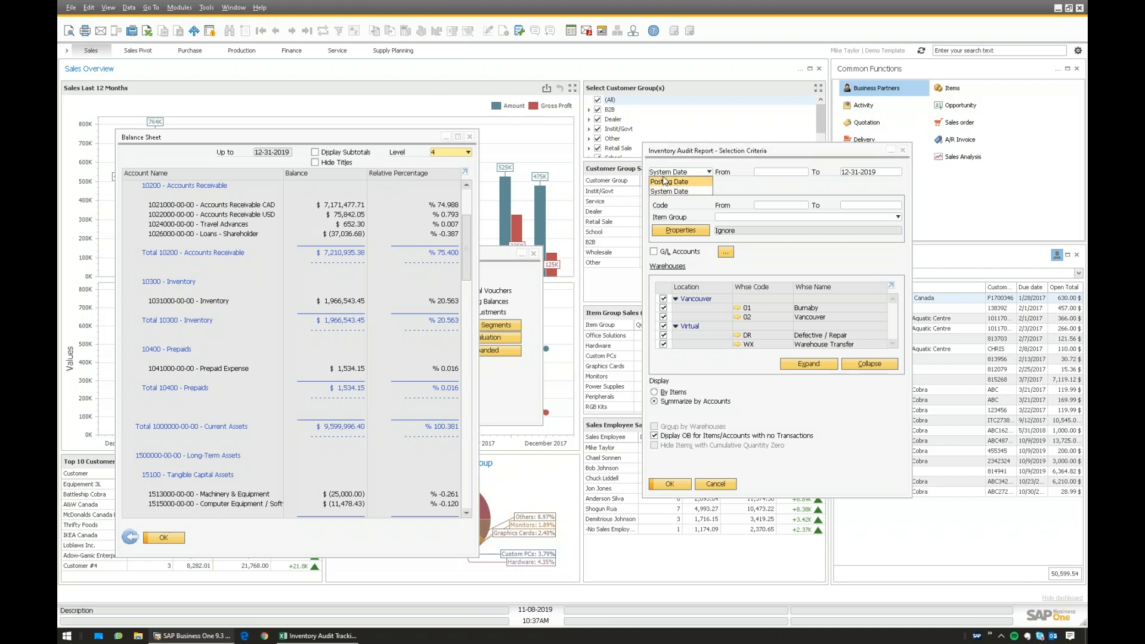
- Run the Inventory Audit Report on Posting Date, From empty, To 12-31-2019
click(674, 182)
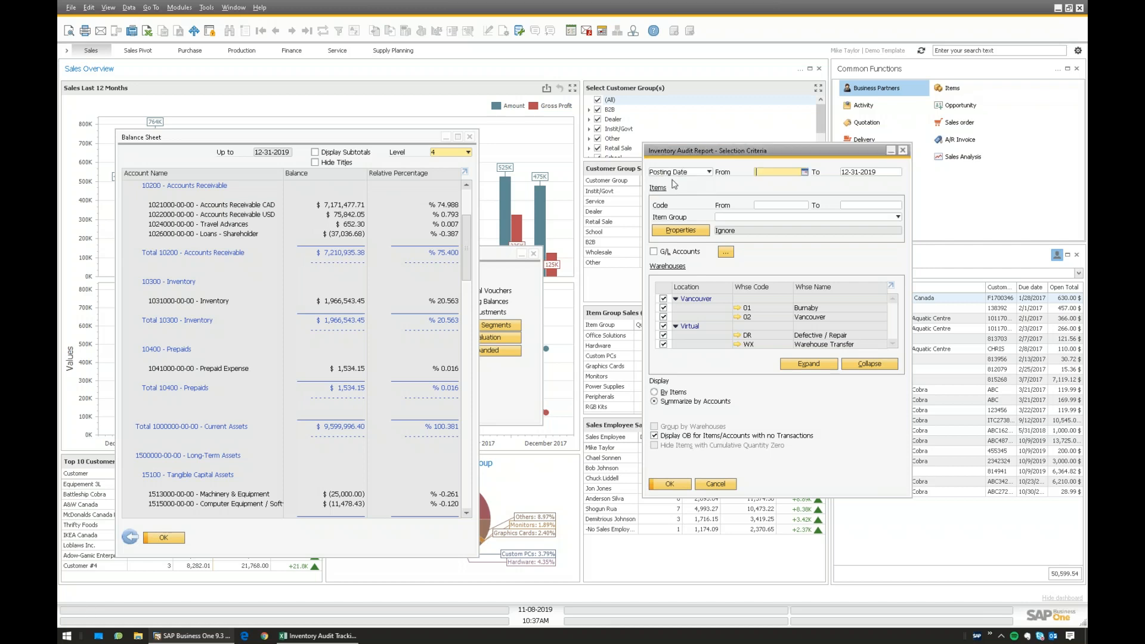
click(680, 172)
click(664, 192)
click(678, 173)
click(671, 181)
click(889, 174)
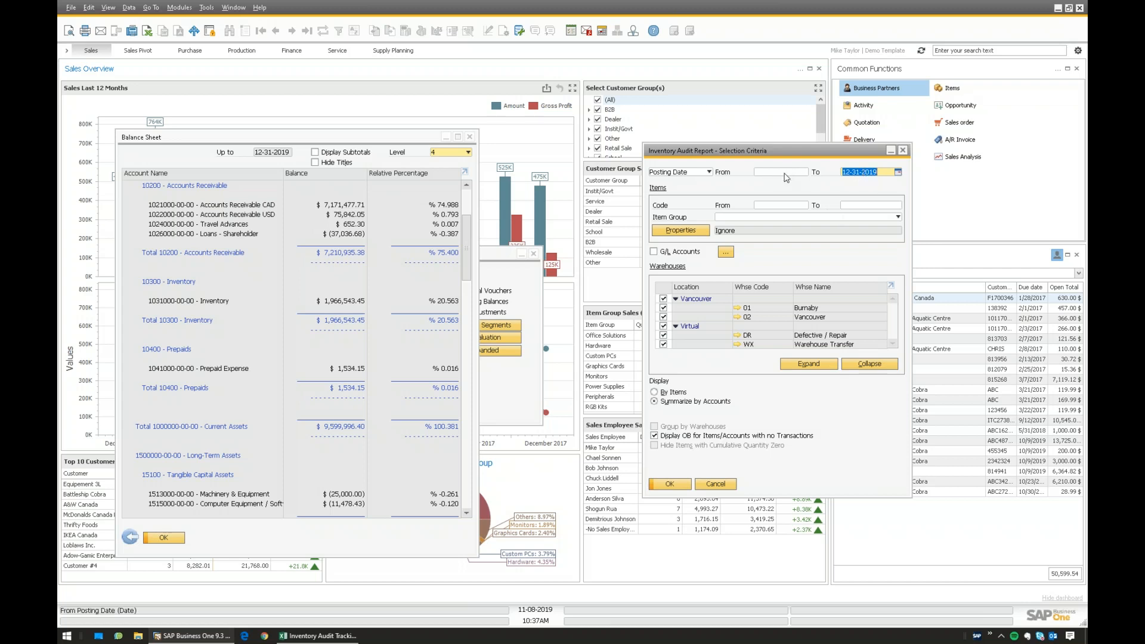
click(785, 174)
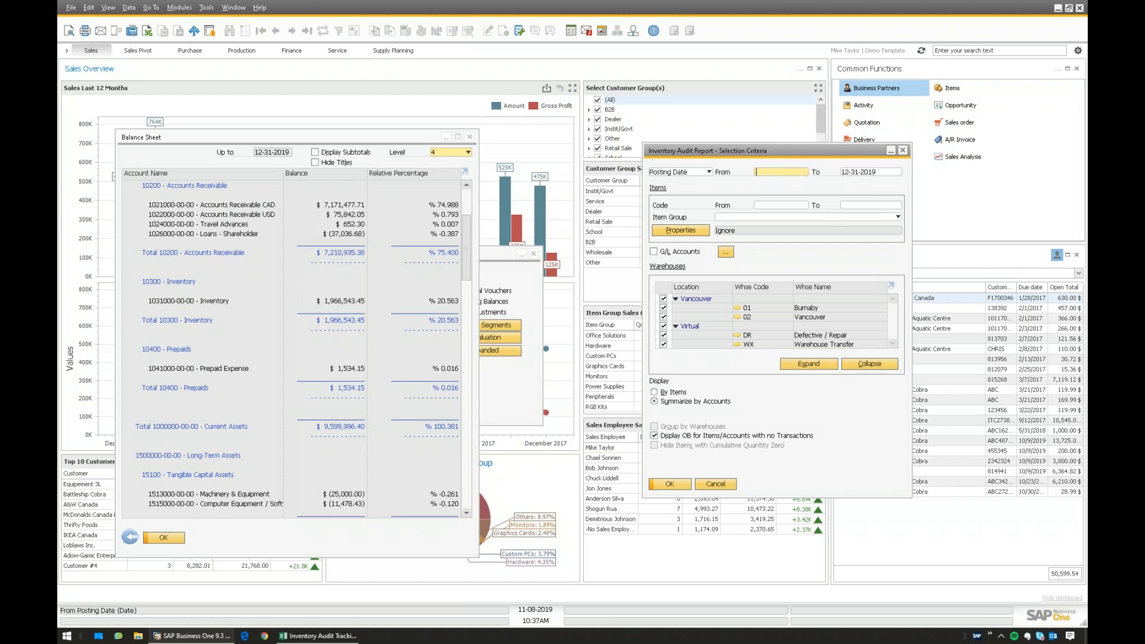
click(844, 174)
click(888, 172)
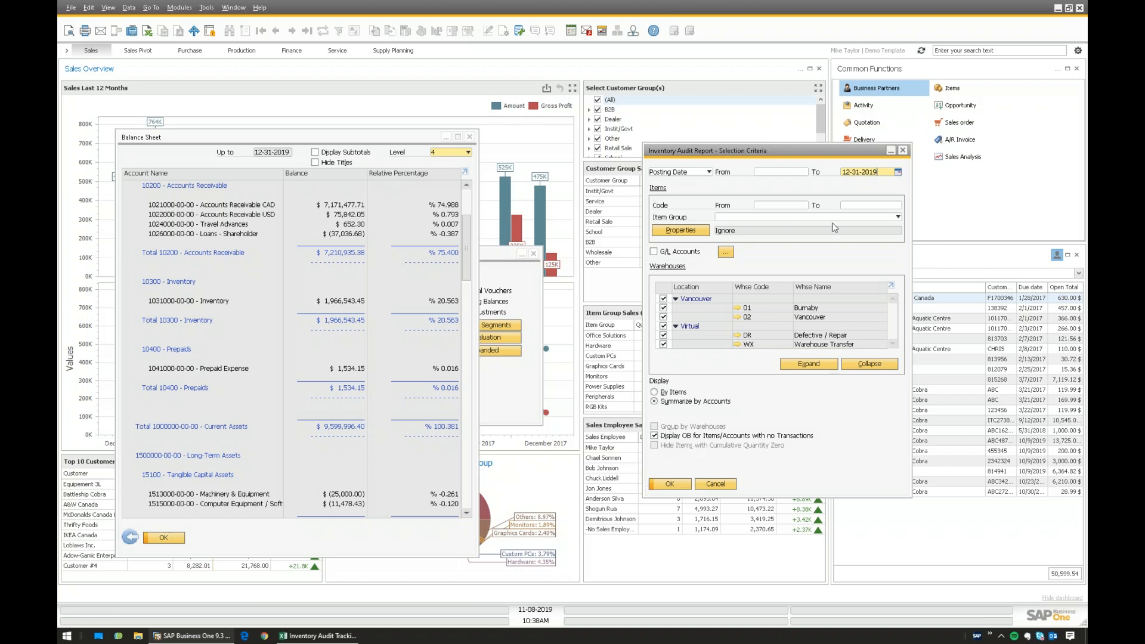
click(670, 484)
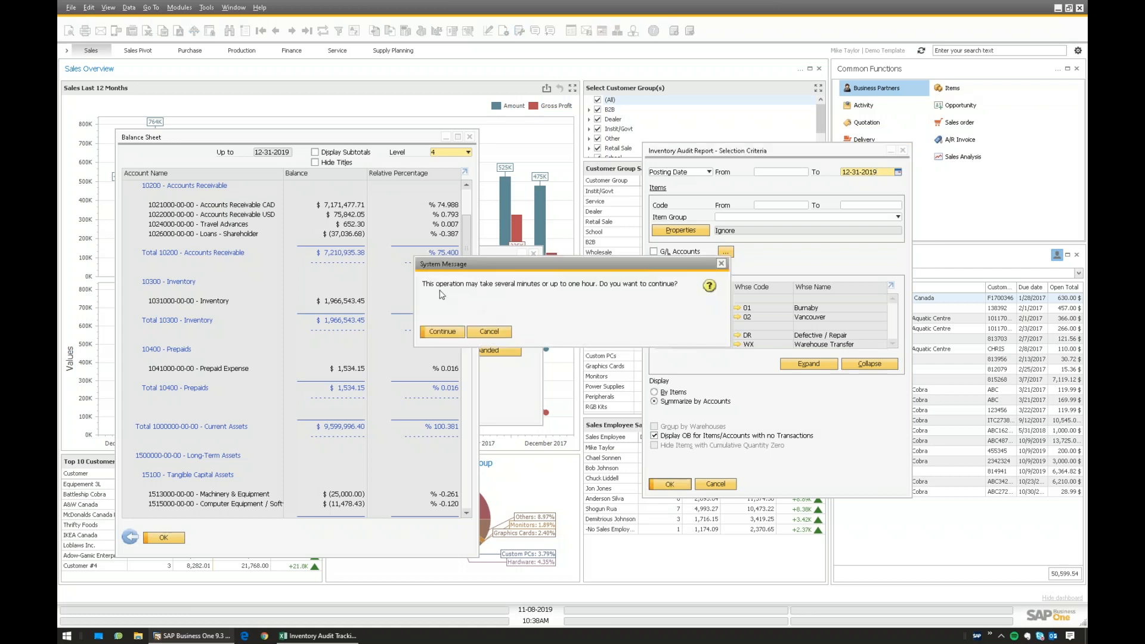
- Continue the audit run and paste the Balance Sheet inventory 1,966,543.45 into Excel B16
click(452, 333)
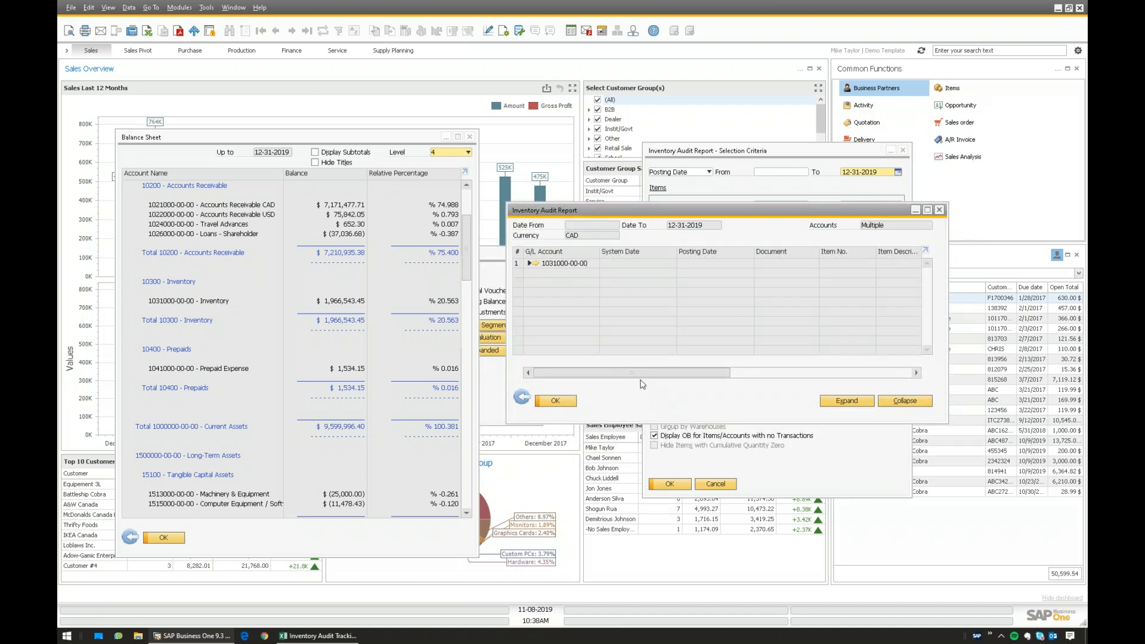
drag(641, 373, 827, 373)
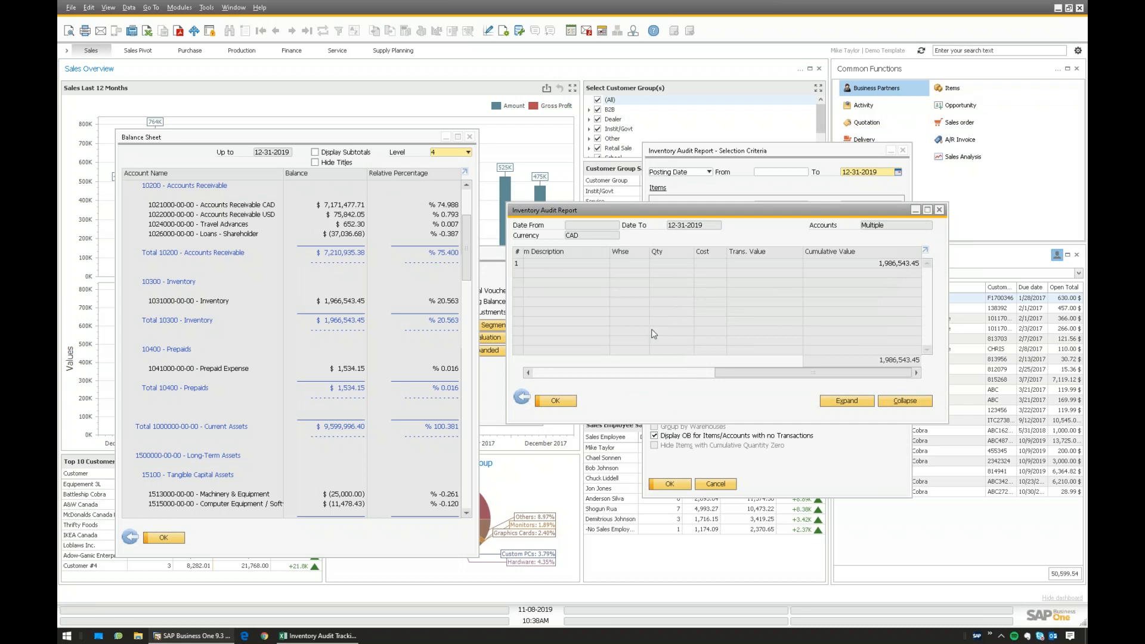
click(177, 307)
right_click(341, 303)
click(358, 311)
click(299, 637)
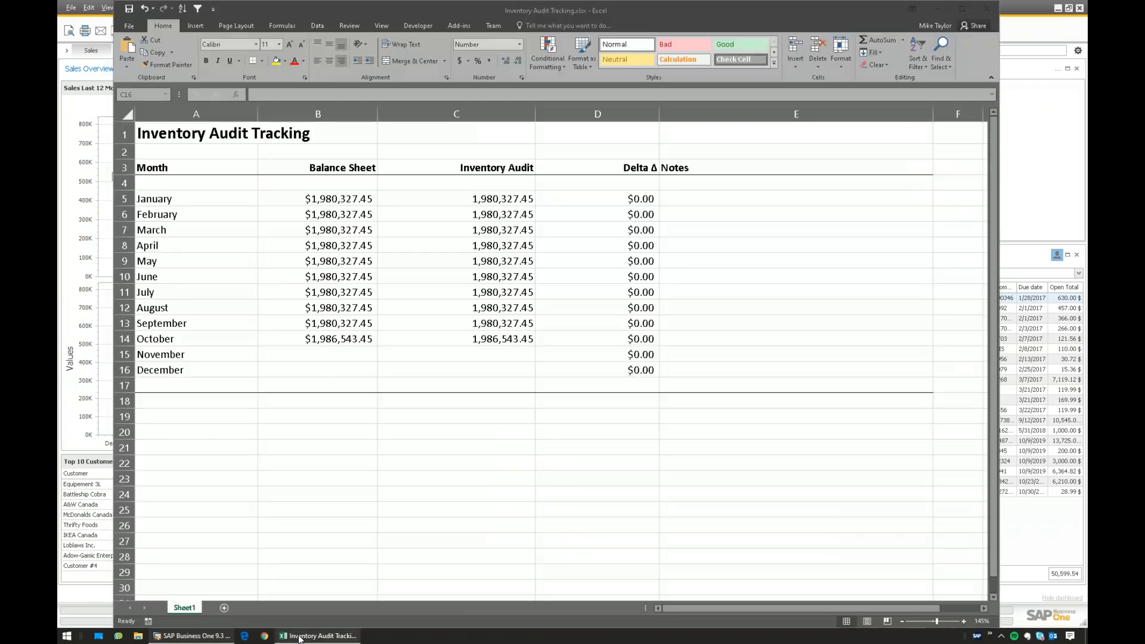
click(317, 367)
text($1,966,543.45)
click(382, 311)
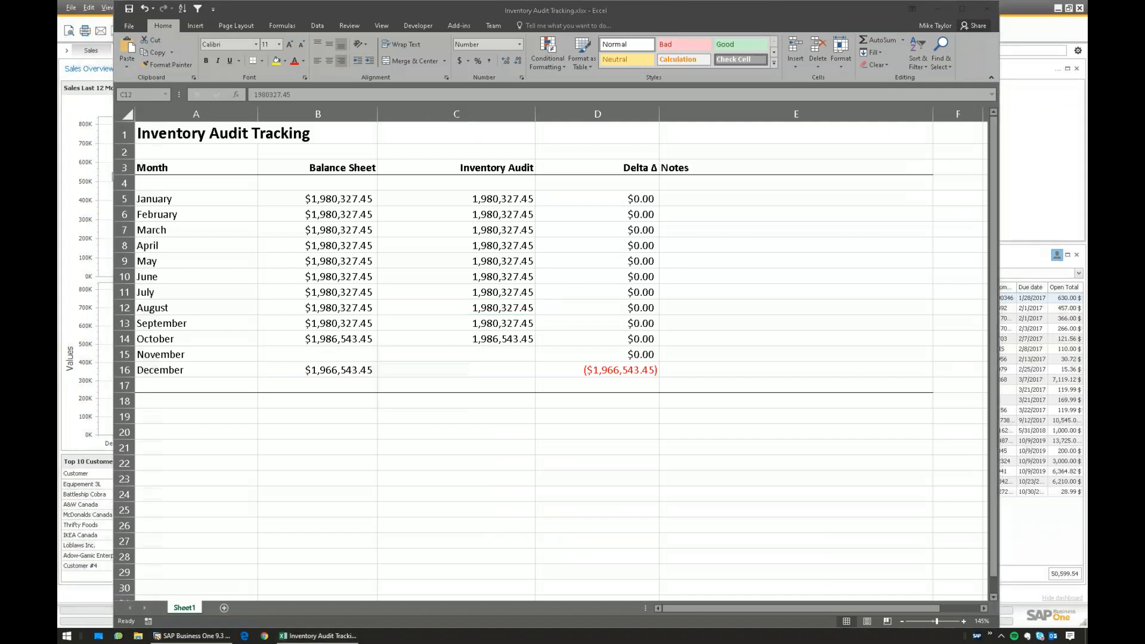
click(220, 634)
right_click(893, 268)
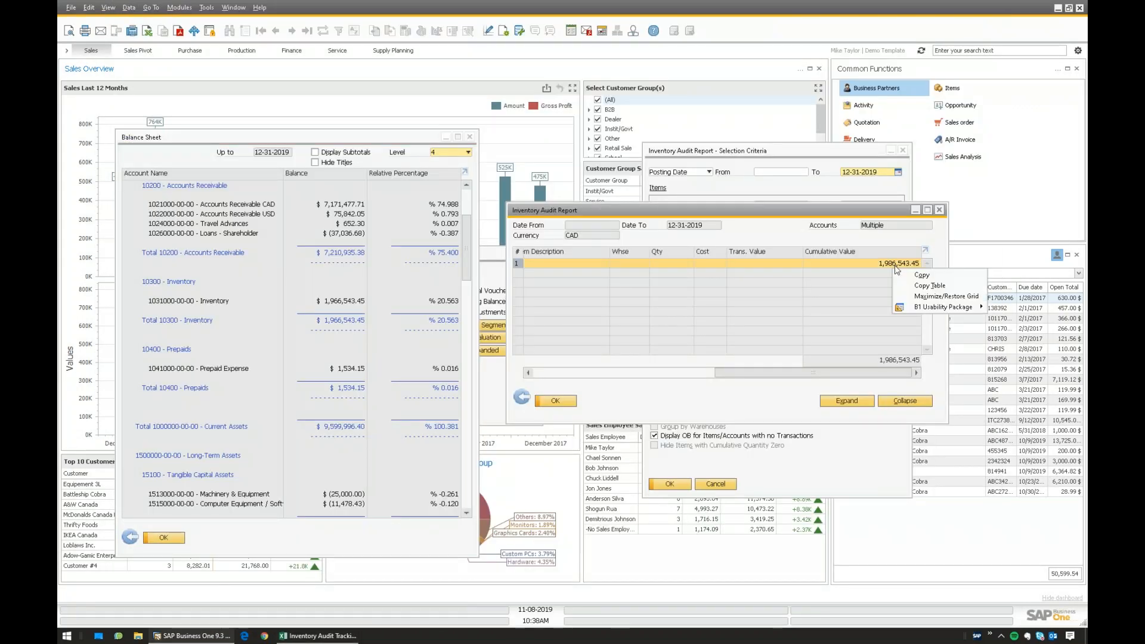
click(913, 278)
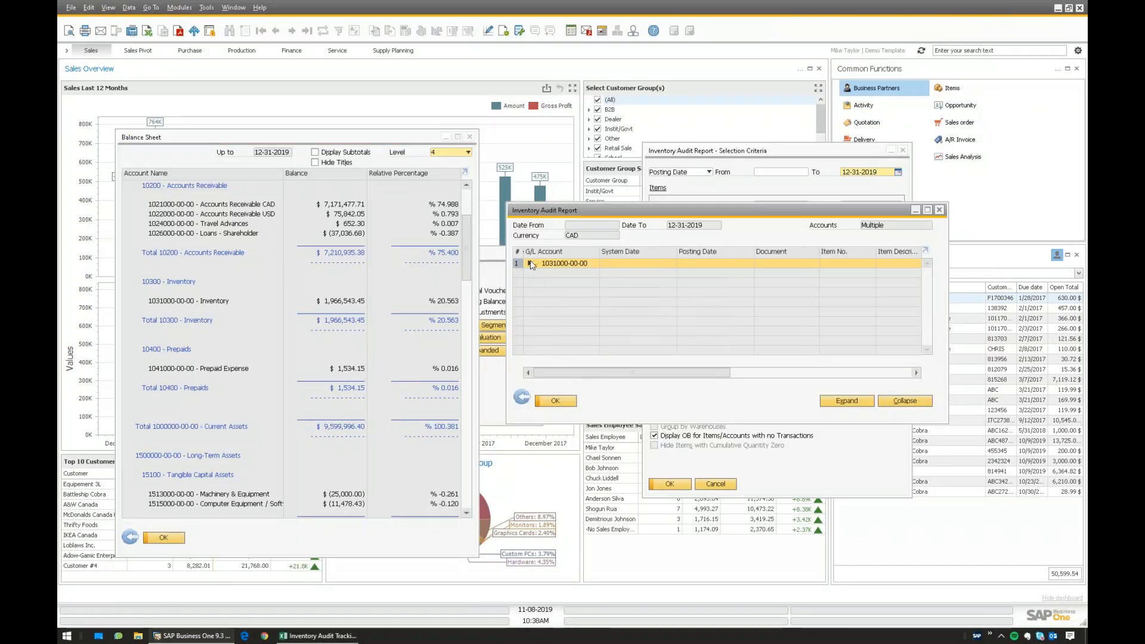
click(529, 262)
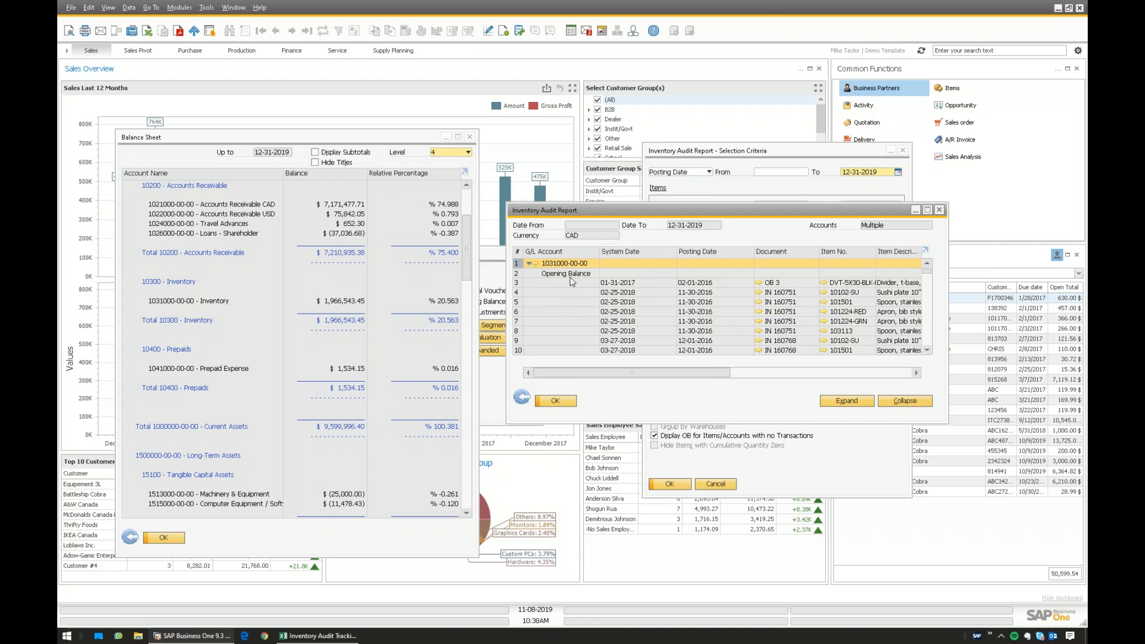
click(530, 263)
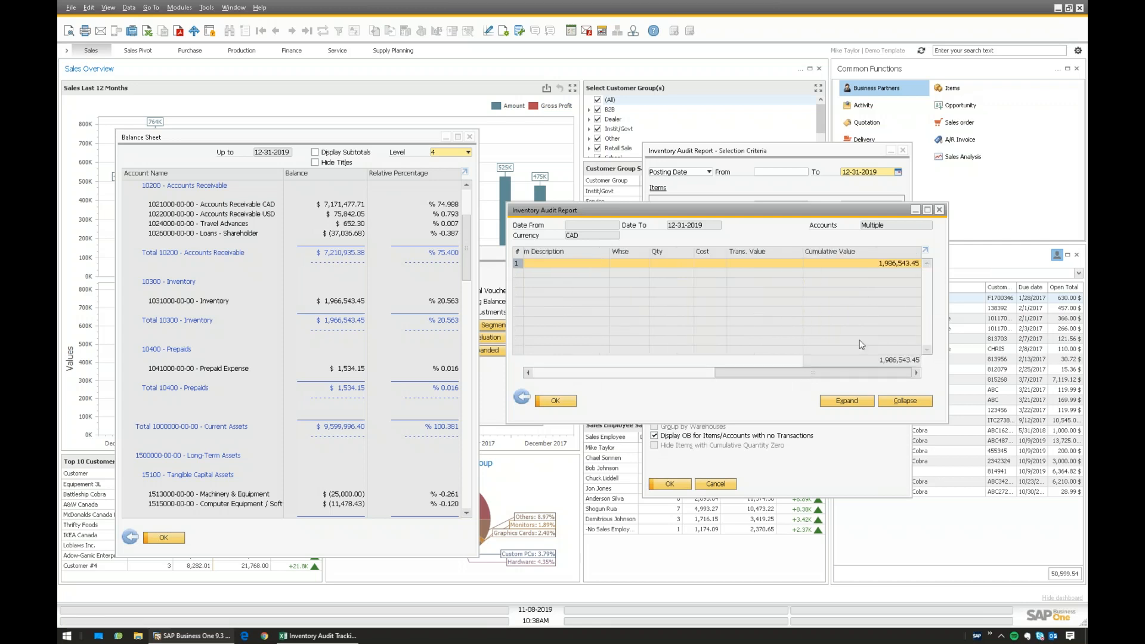
click(322, 635)
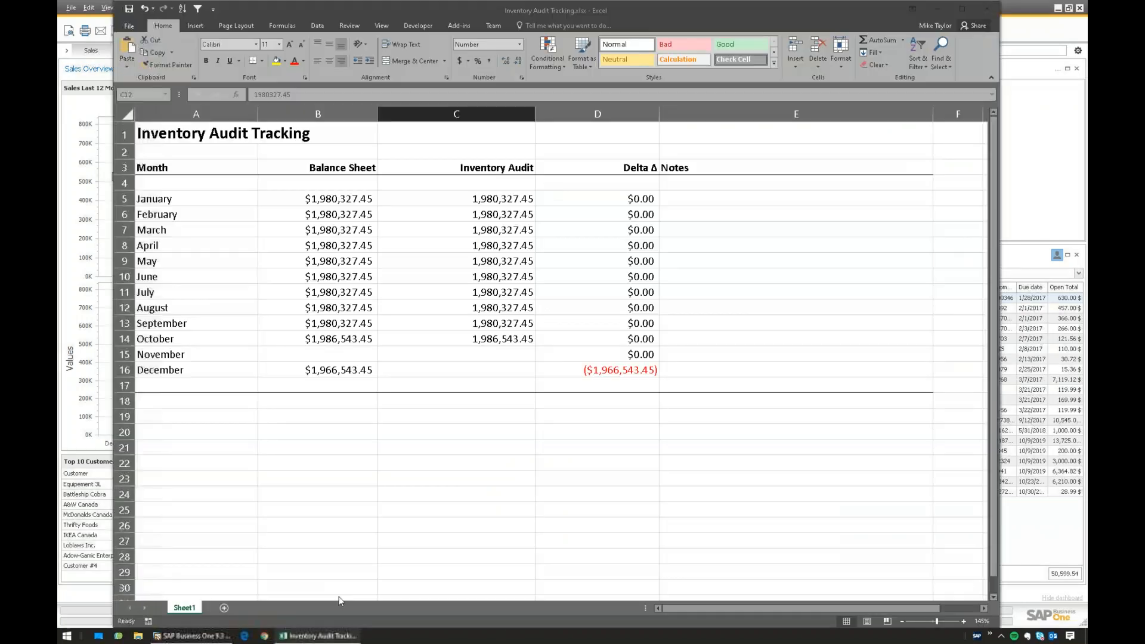
click(447, 370)
text(1,986,543.45)
- Verify December's =C16-B16 Delta shows $20,000.00 from the 1,986,543.45 audit value
click(470, 324)
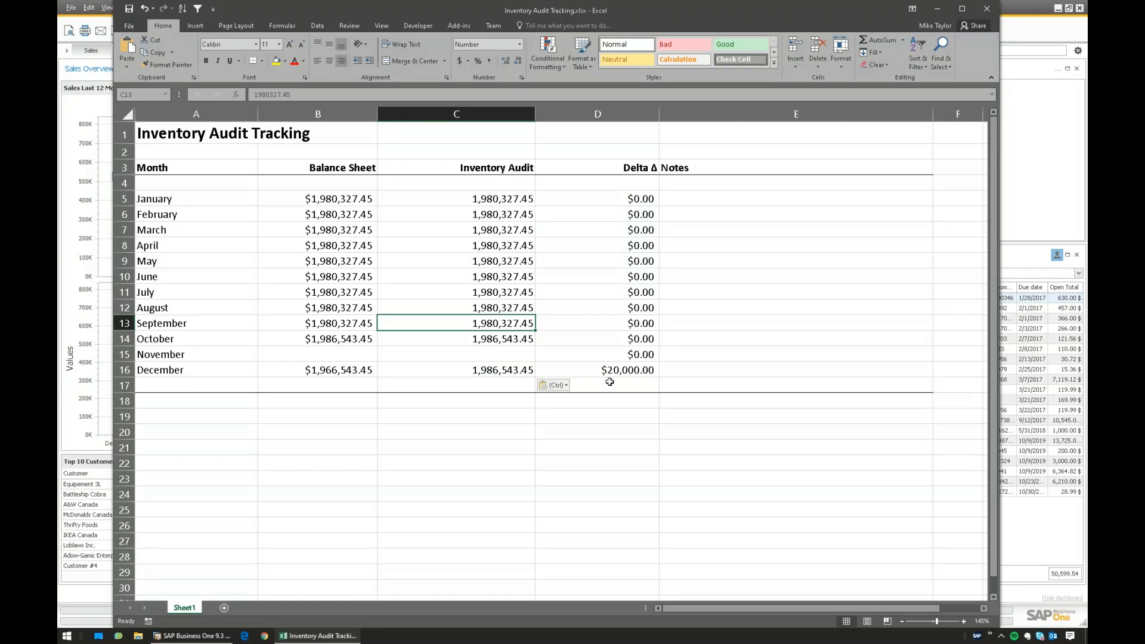
click(216, 355)
click(326, 352)
click(446, 352)
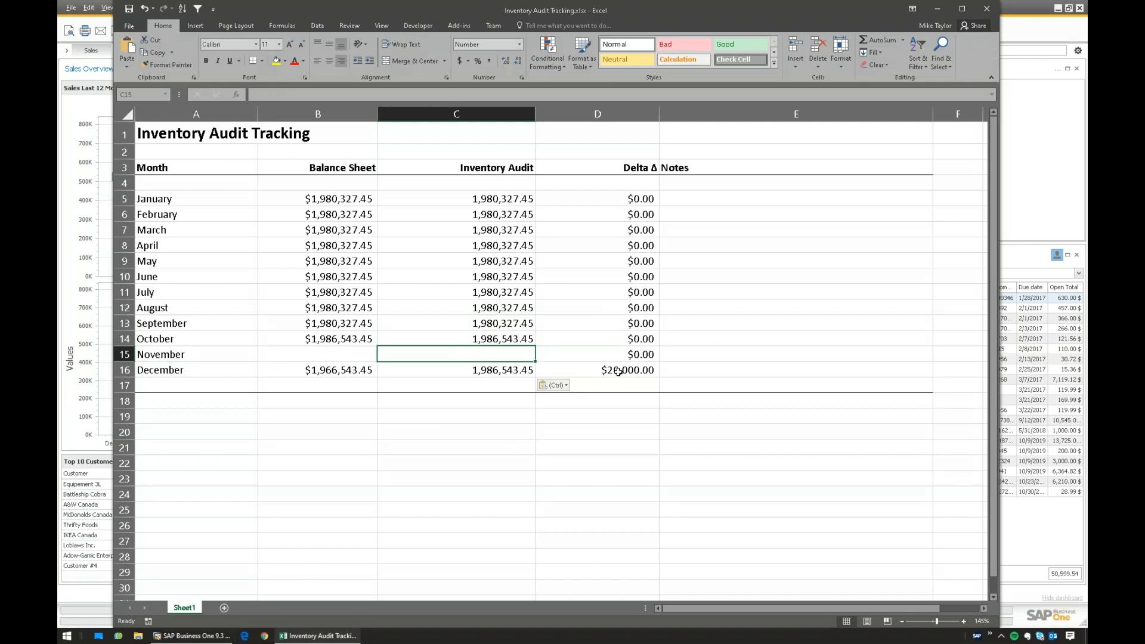
click(567, 375)
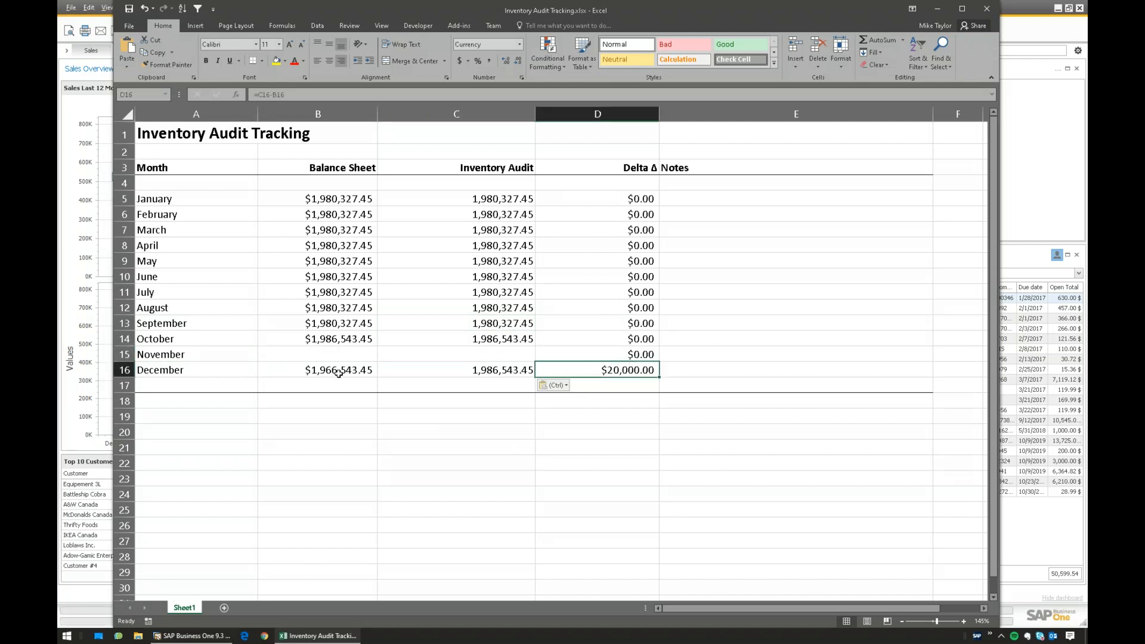
click(183, 637)
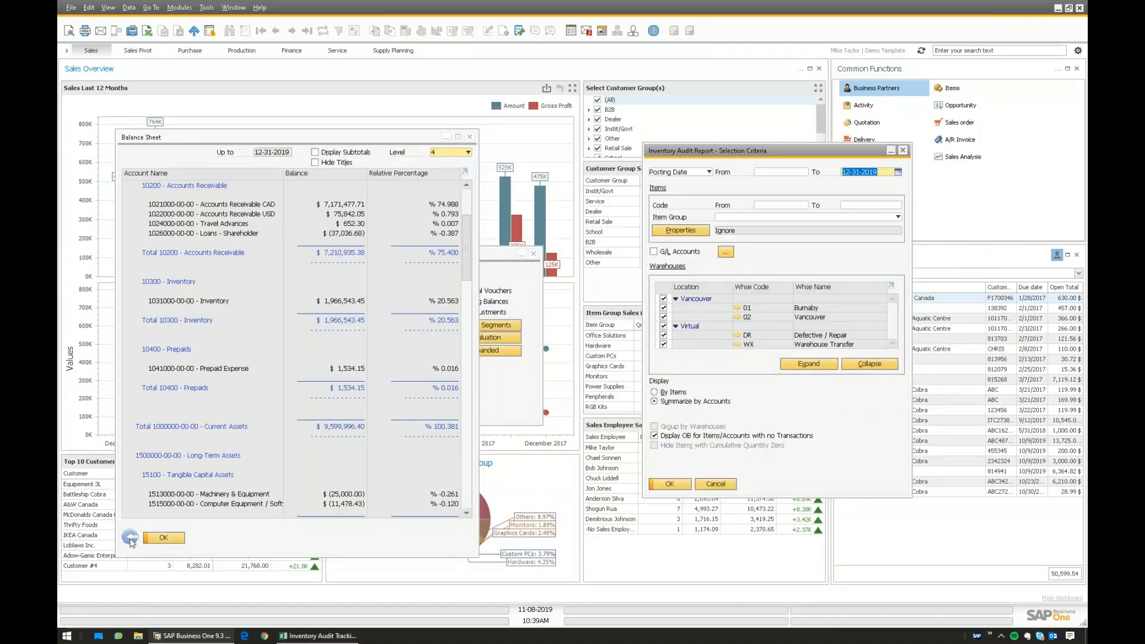
- Rerun the Balance Sheet with the To date changed to 11-30-2019
click(130, 537)
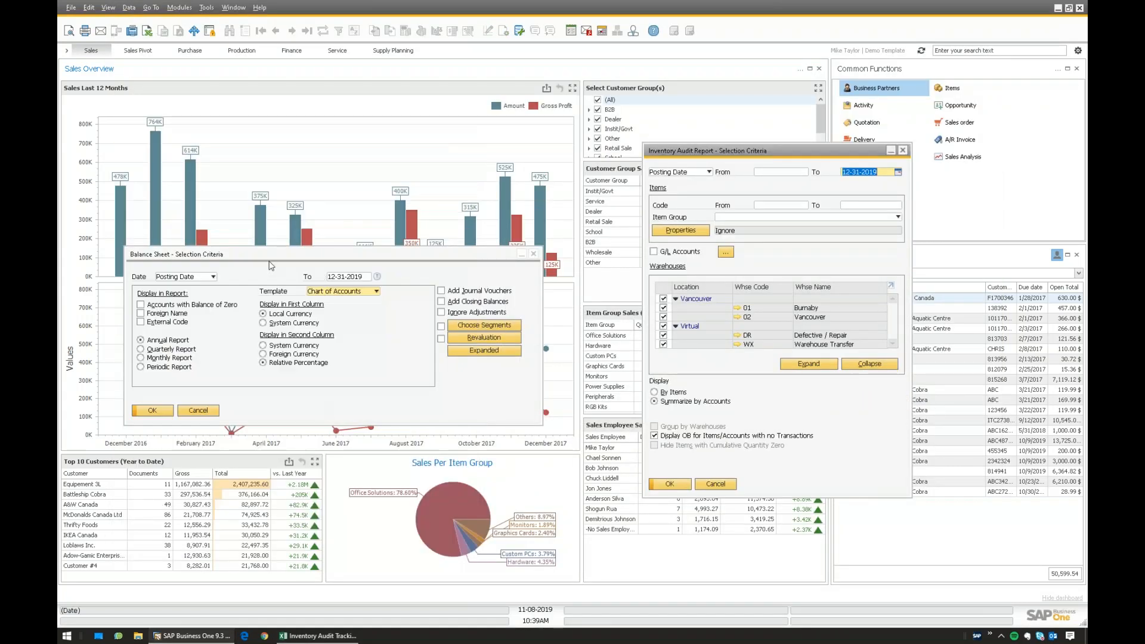
click(263, 260)
click(798, 259)
click(392, 306)
text(11-30)
key(Tab)
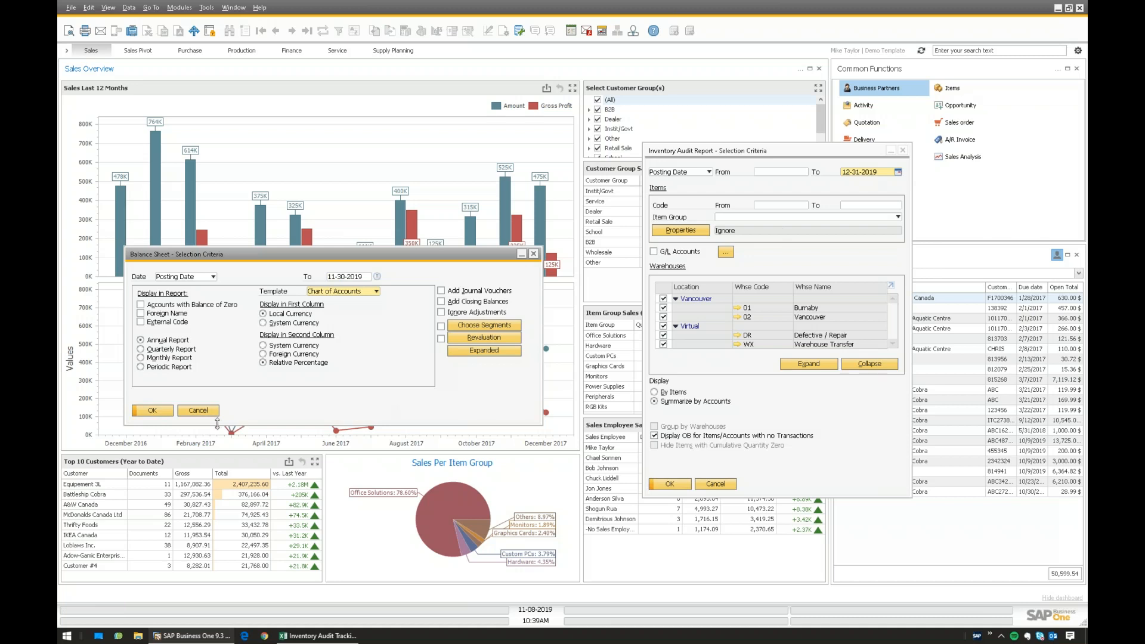
click(158, 411)
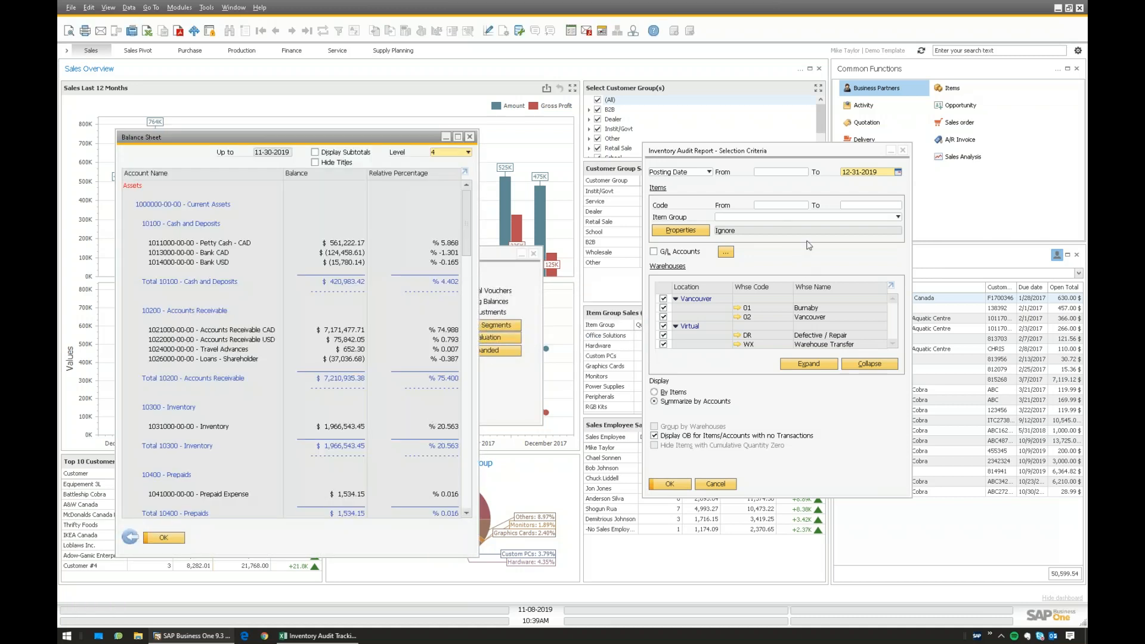
- Rerun the Inventory Audit Report up to 11-30-2019, accepting the long-run prompt
click(880, 178)
text(11-3)
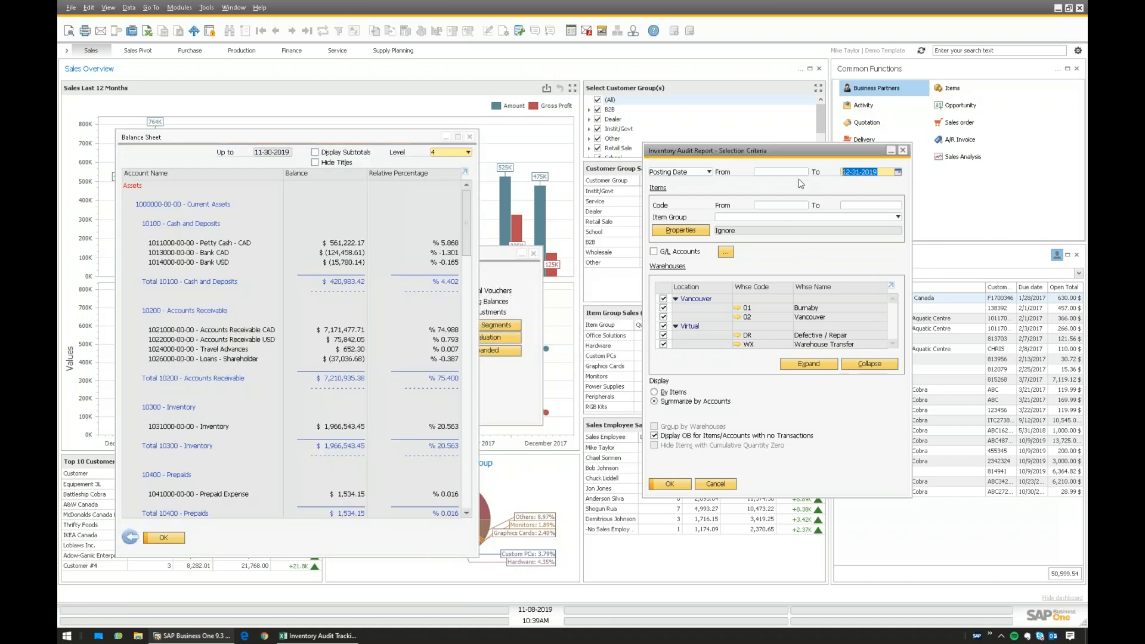
text(0)
key(Tab)
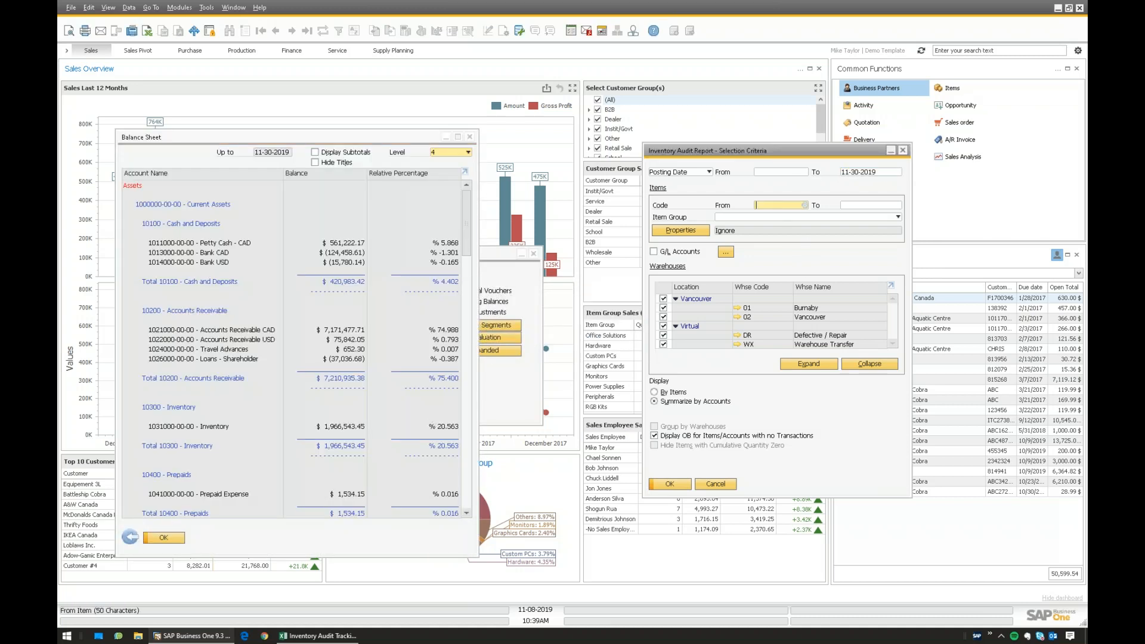
click(670, 483)
click(449, 338)
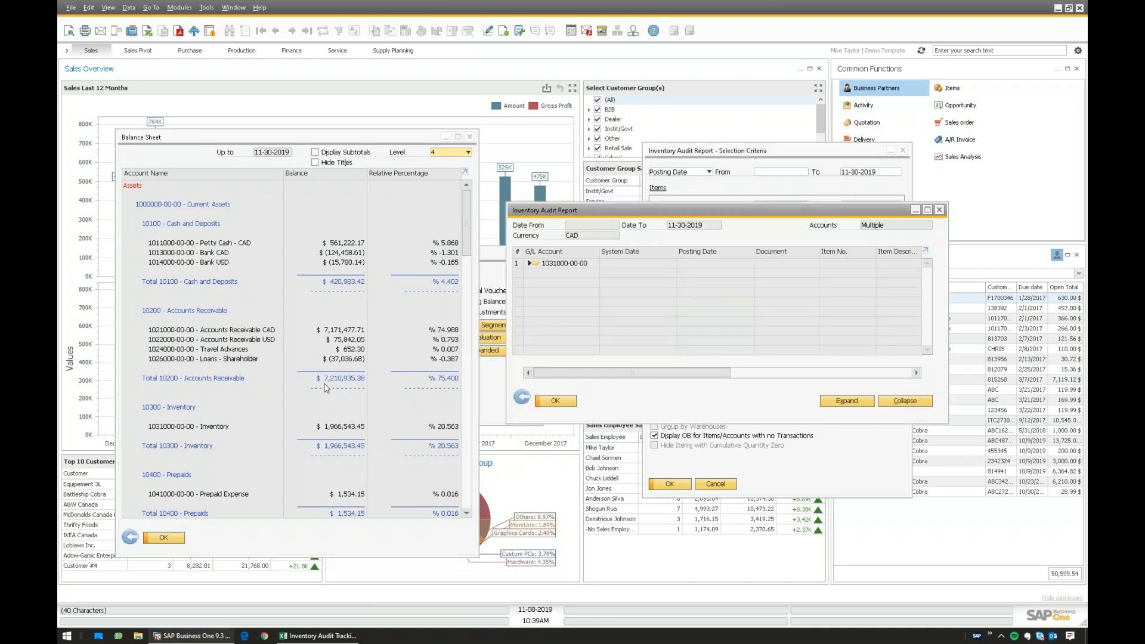
- Copy November's Balance Sheet inventory 1,966,543.45 into Excel cell B15
click(283, 430)
scroll(283, 430, down, 1)
right_click(337, 408)
click(354, 417)
click(318, 636)
click(327, 356)
key(ctrl+v)
click(337, 436)
- Copy November's audit cumulative value 1,986,543.45 into cell C15
click(209, 635)
click(805, 374)
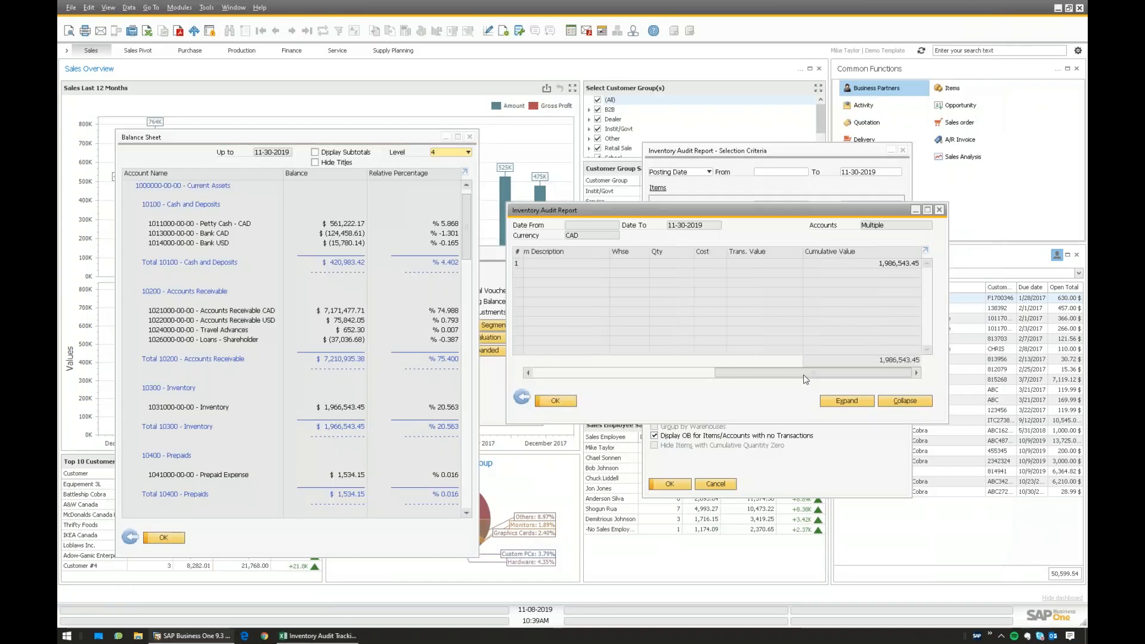
right_click(892, 264)
click(914, 274)
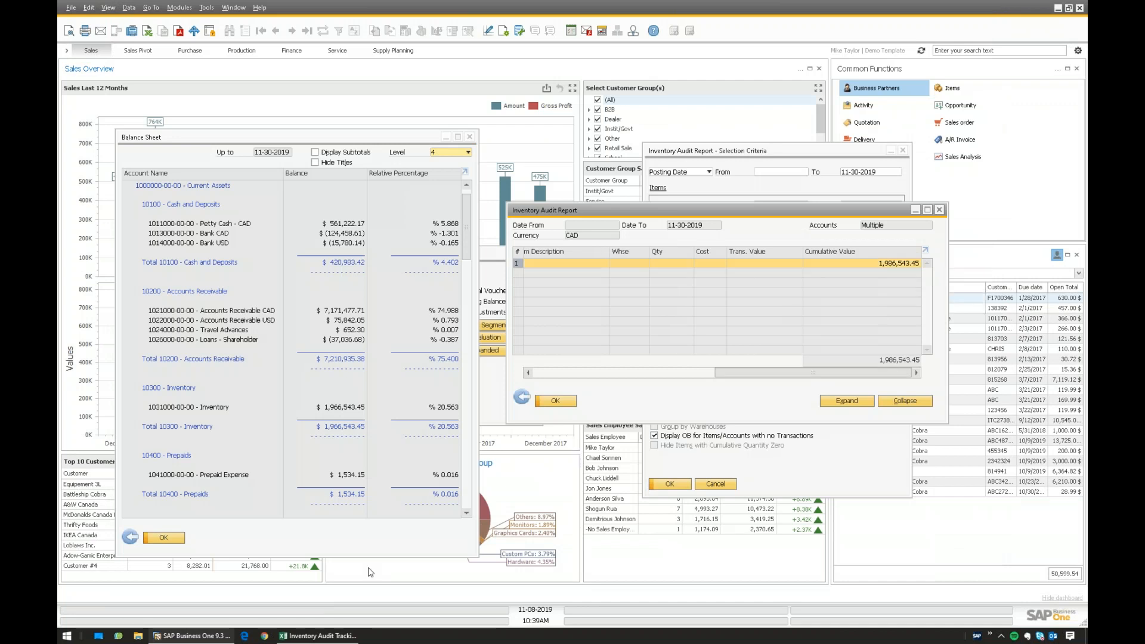
click(318, 636)
click(530, 355)
key(ctrl+v)
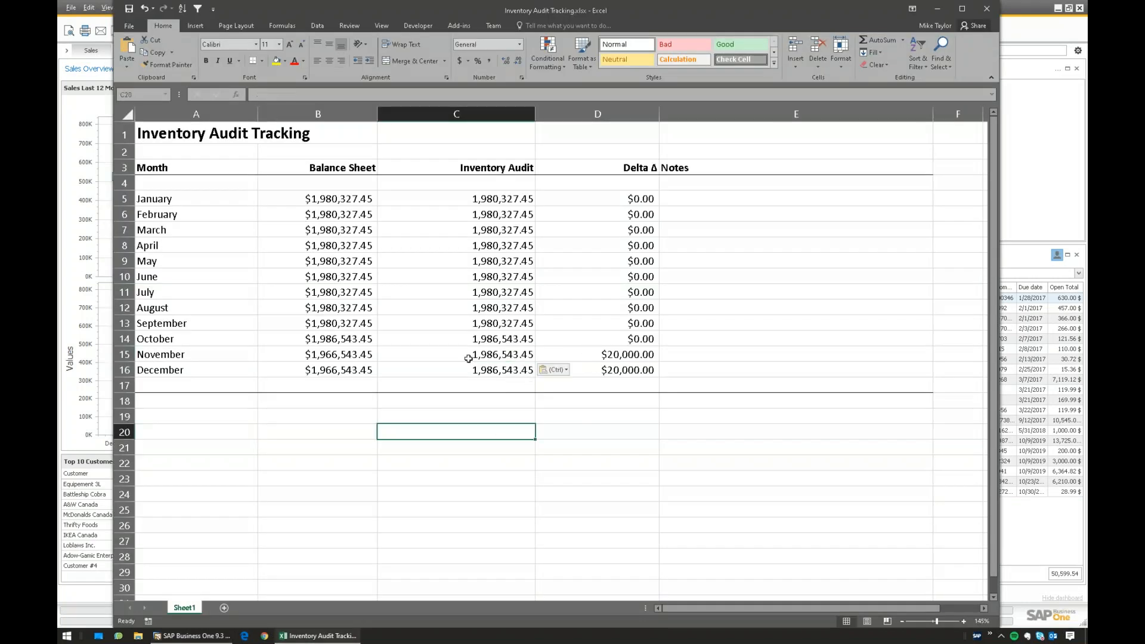
click(612, 205)
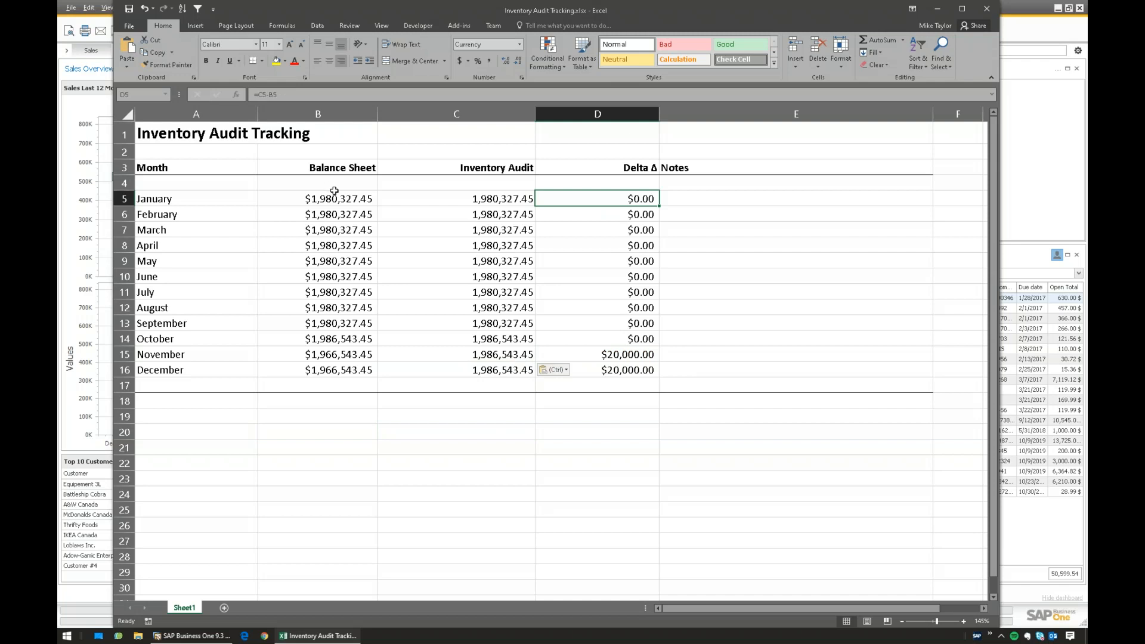
click(344, 338)
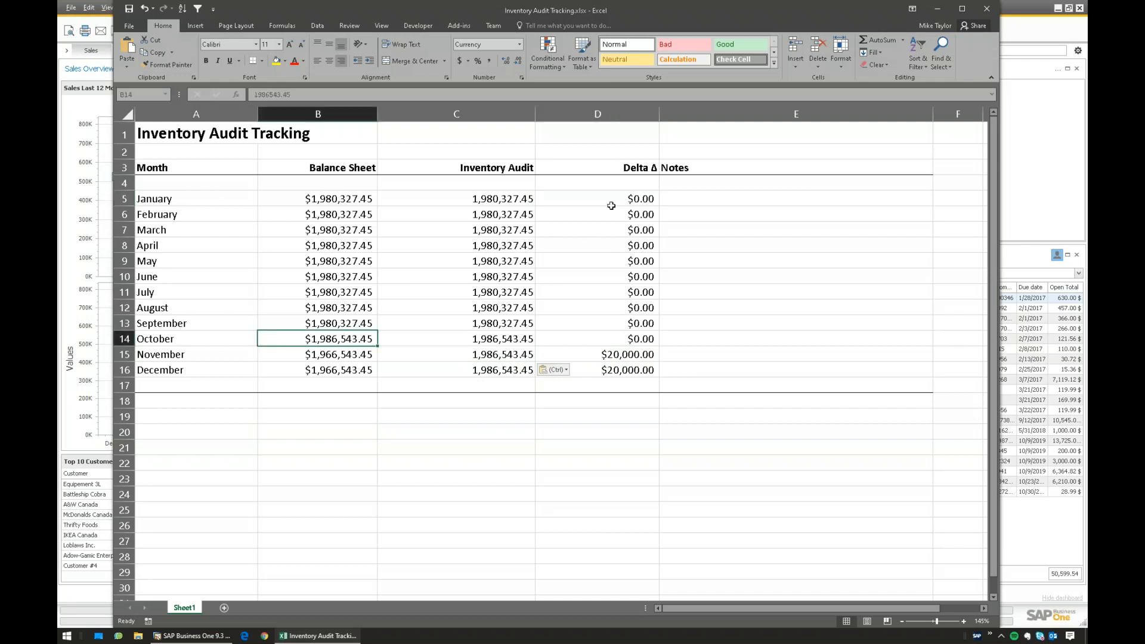
drag(613, 196, 563, 201)
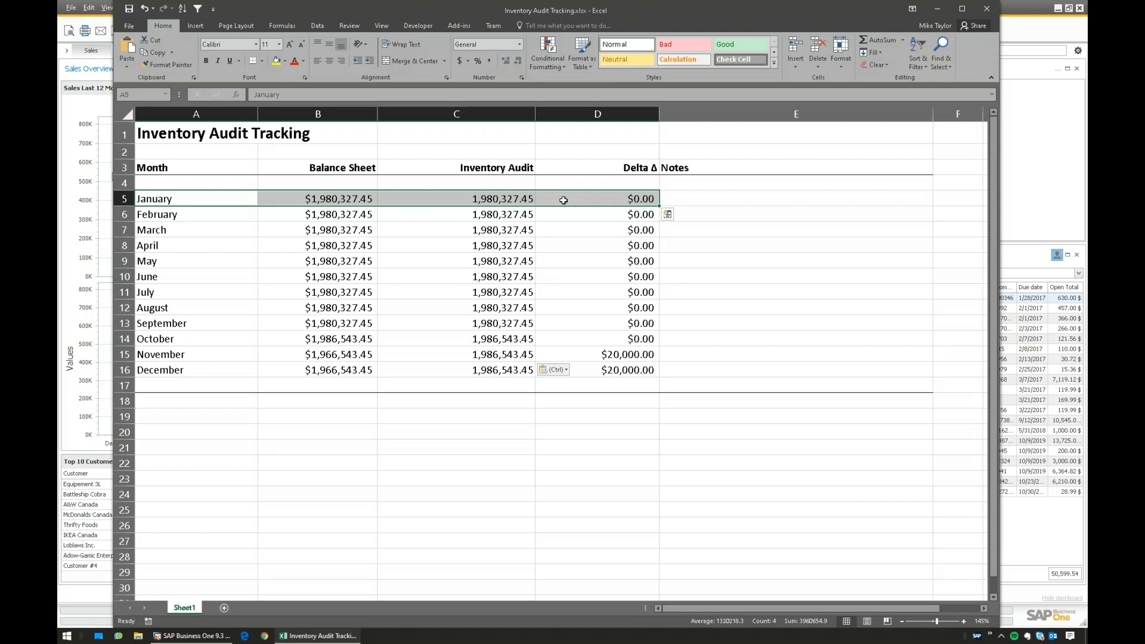
drag(181, 197, 185, 371)
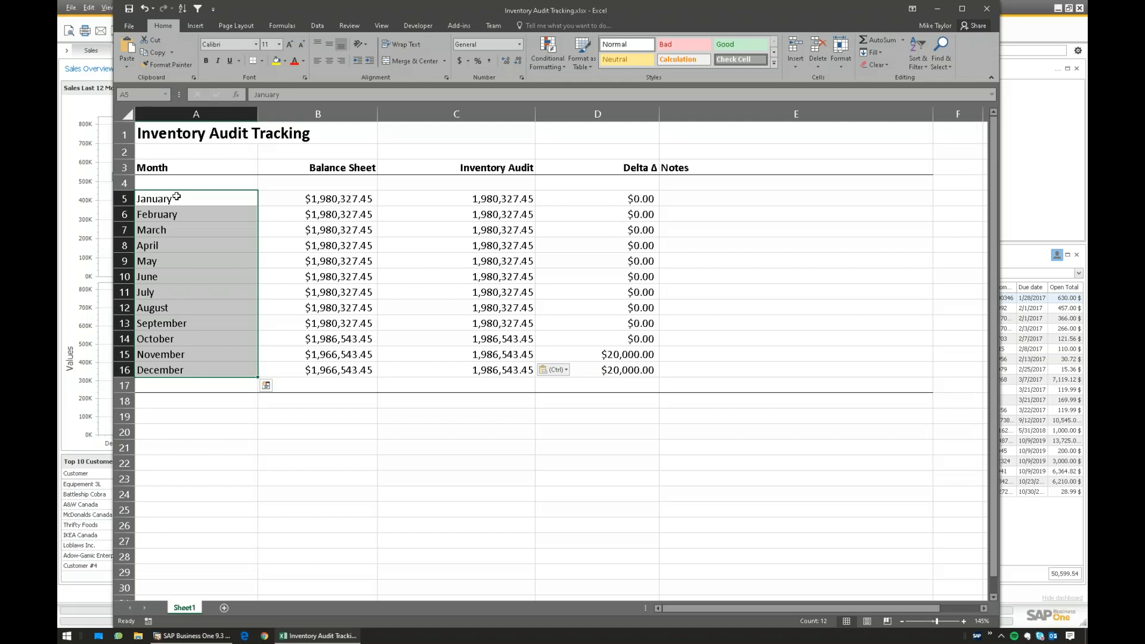
drag(192, 197, 190, 366)
drag(182, 198, 165, 277)
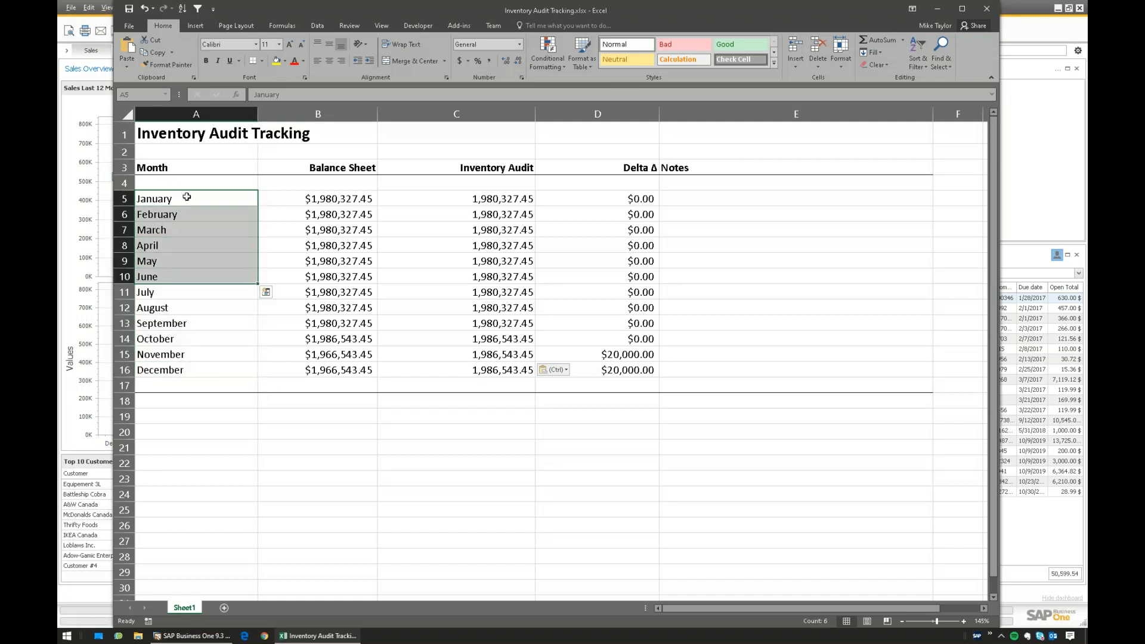
drag(187, 196, 179, 276)
drag(180, 198, 199, 366)
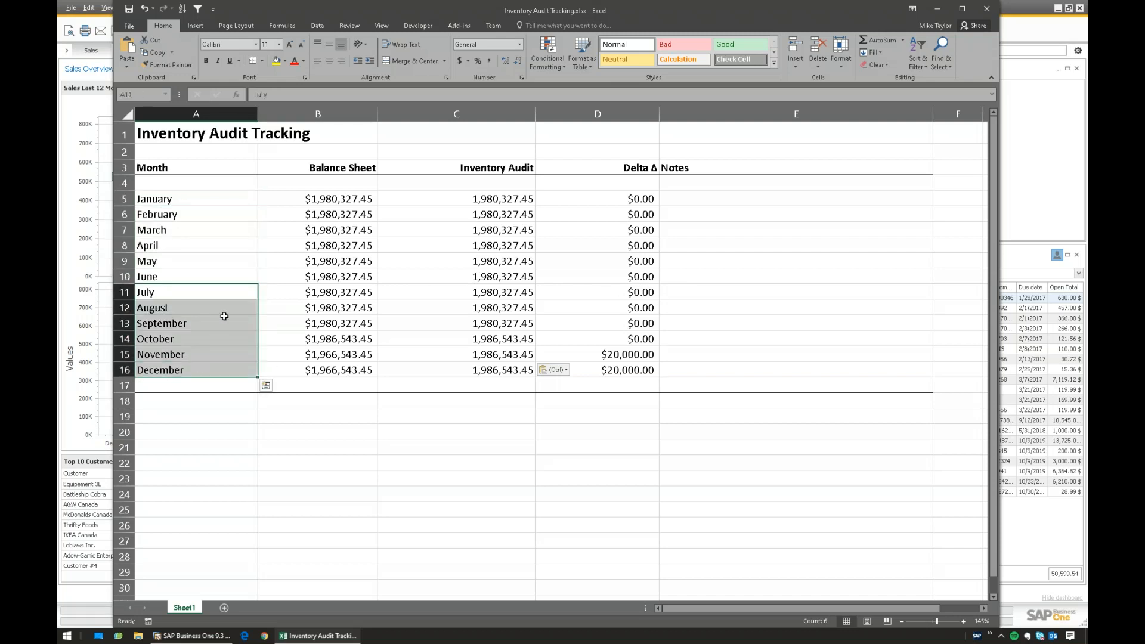
- Step through the July to November Delta formulas and highlight November's row
click(180, 291)
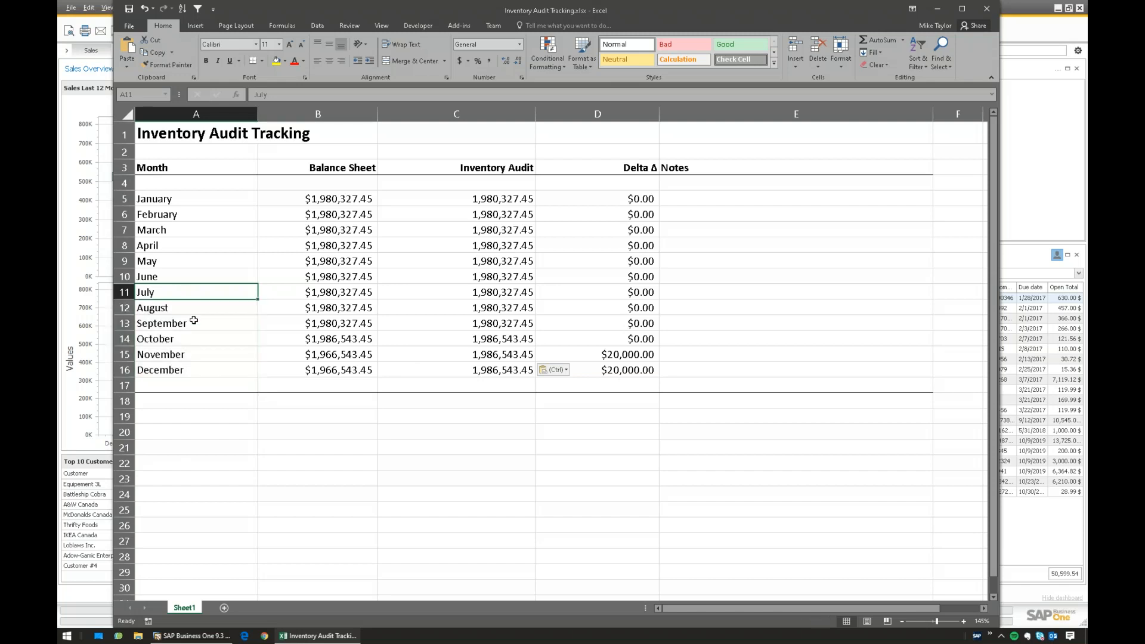
click(609, 296)
click(189, 311)
click(595, 305)
click(185, 323)
click(614, 322)
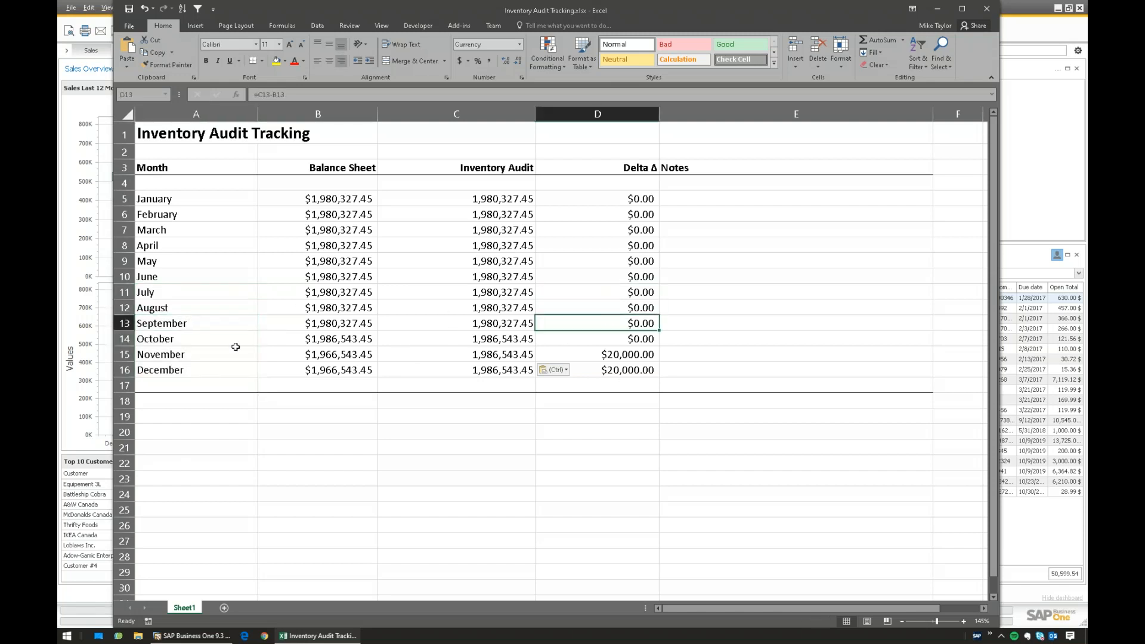
click(176, 339)
click(598, 335)
click(218, 350)
click(608, 360)
drag(626, 355, 176, 358)
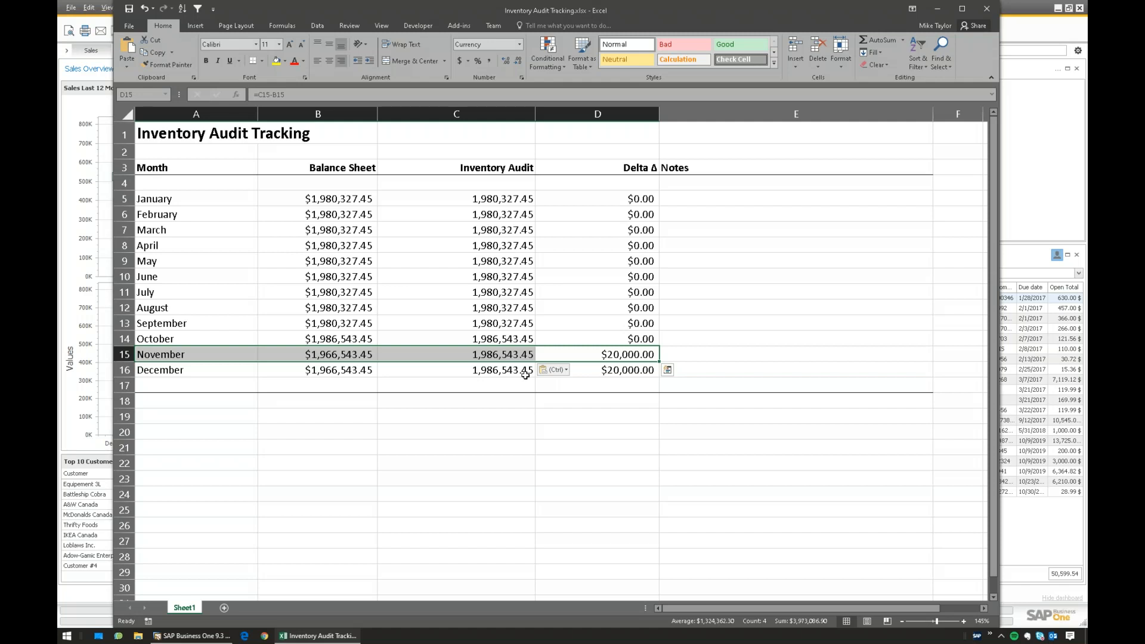
- Select D15:D16 and compare them with the zero deltas in D5, D8 and D11
drag(174, 354, 203, 354)
click(615, 355)
drag(614, 355, 617, 370)
click(618, 355)
click(623, 294)
click(618, 250)
click(618, 200)
click(619, 355)
click(615, 375)
click(614, 348)
- Recheck the November and December rows and their $20,000 Delta formulas
click(626, 369)
click(614, 355)
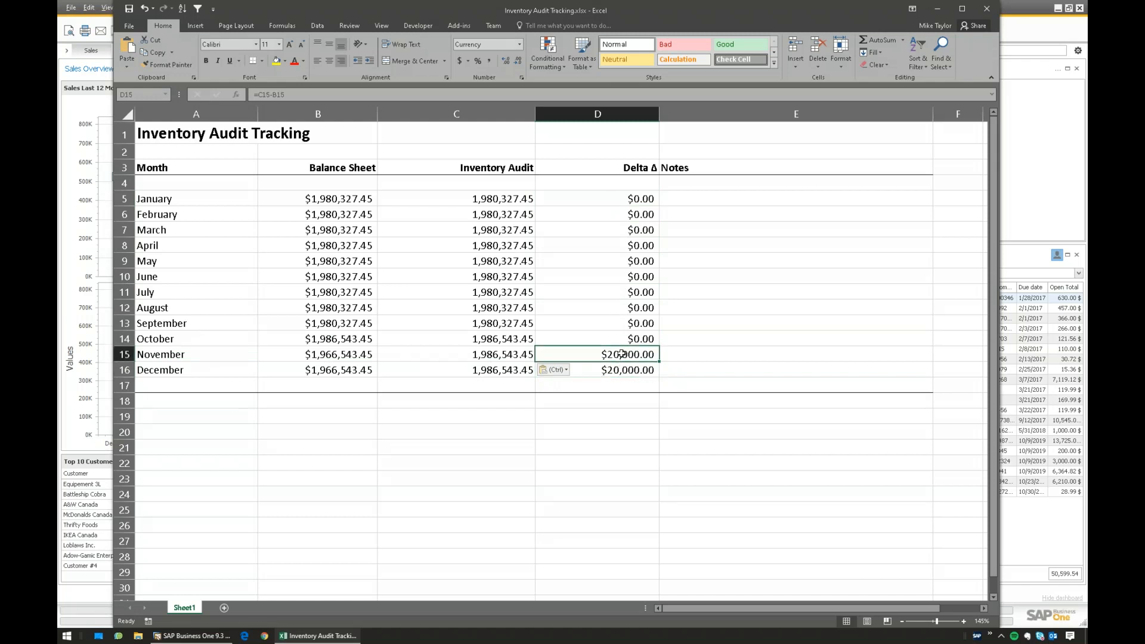
drag(232, 353, 200, 364)
click(611, 369)
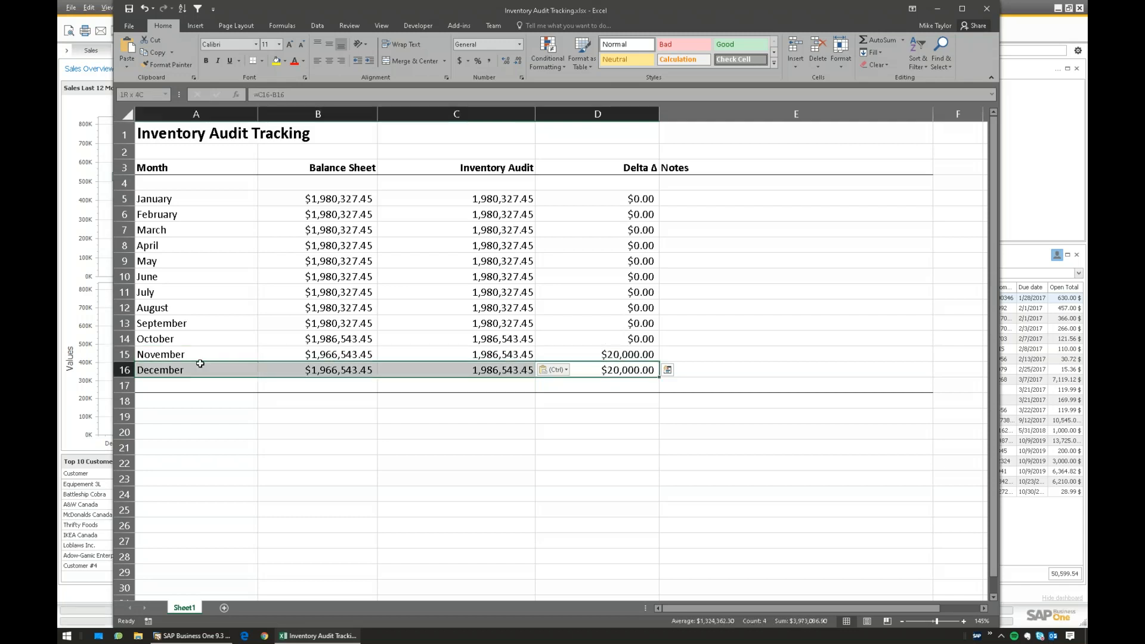
click(618, 370)
click(623, 356)
click(627, 376)
click(628, 357)
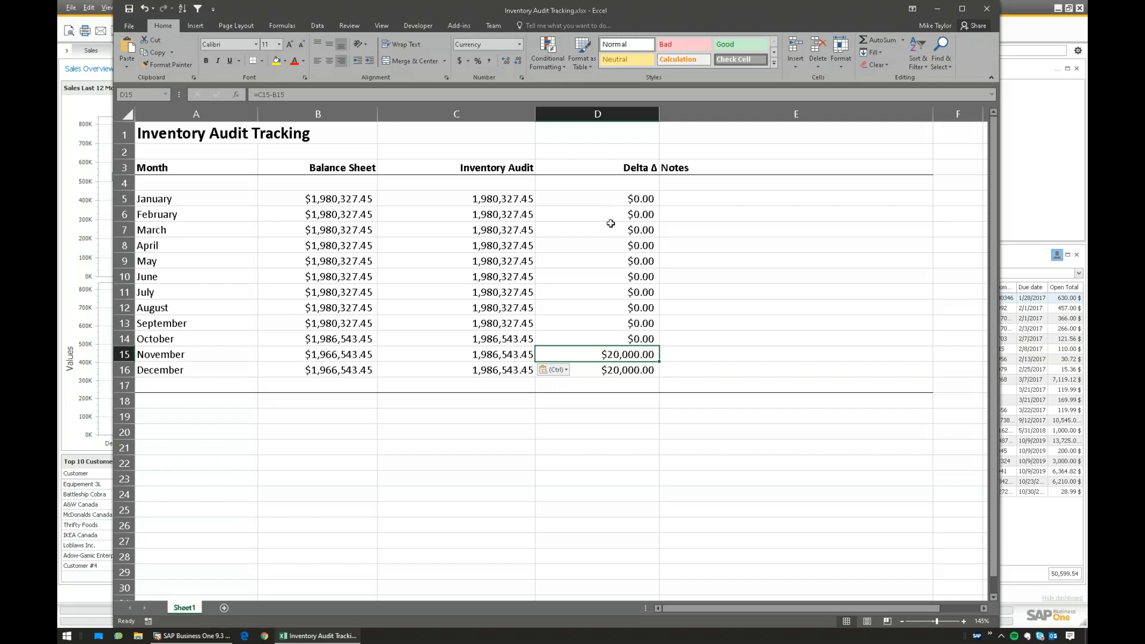
- Confirm zero deltas for February, May, June and September, then total both $20,000 deltas ($40,000)
click(615, 217)
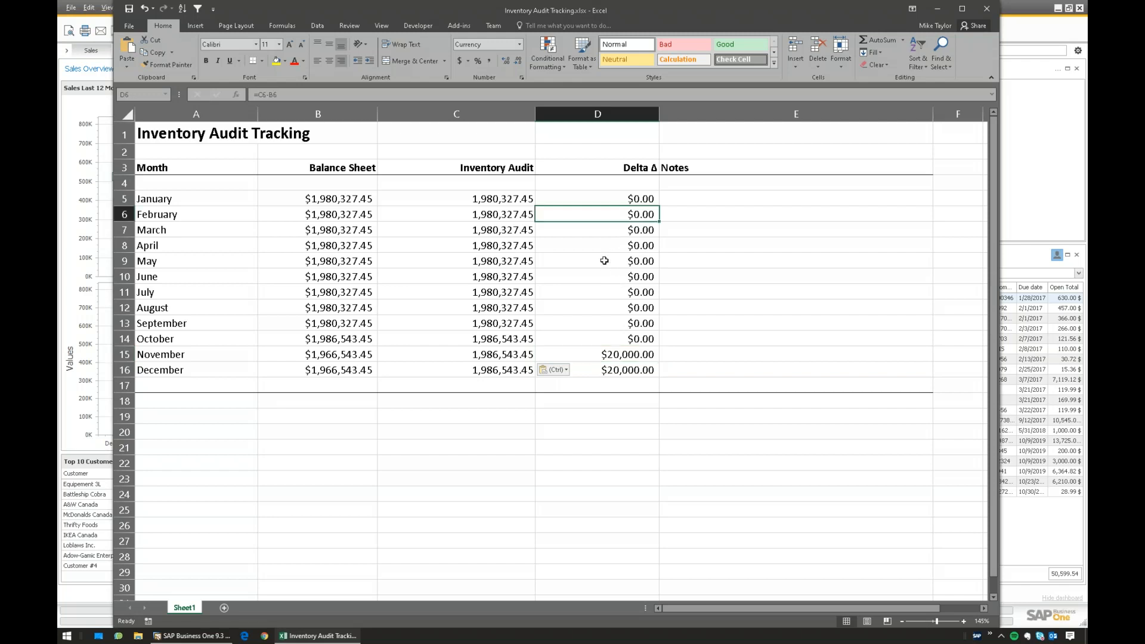
click(604, 260)
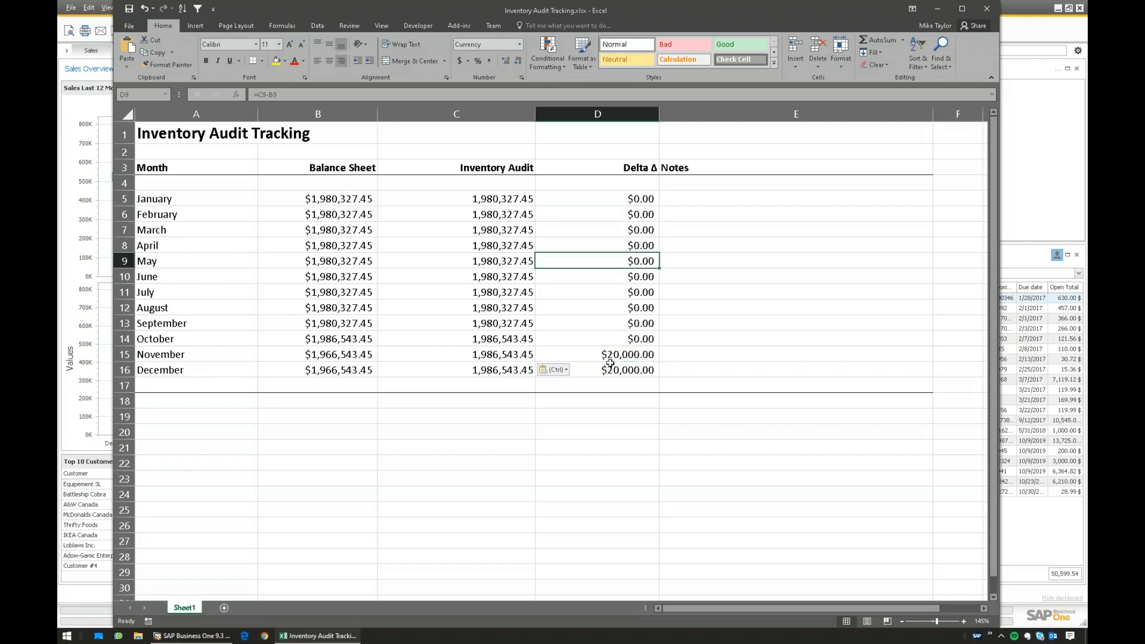
click(599, 324)
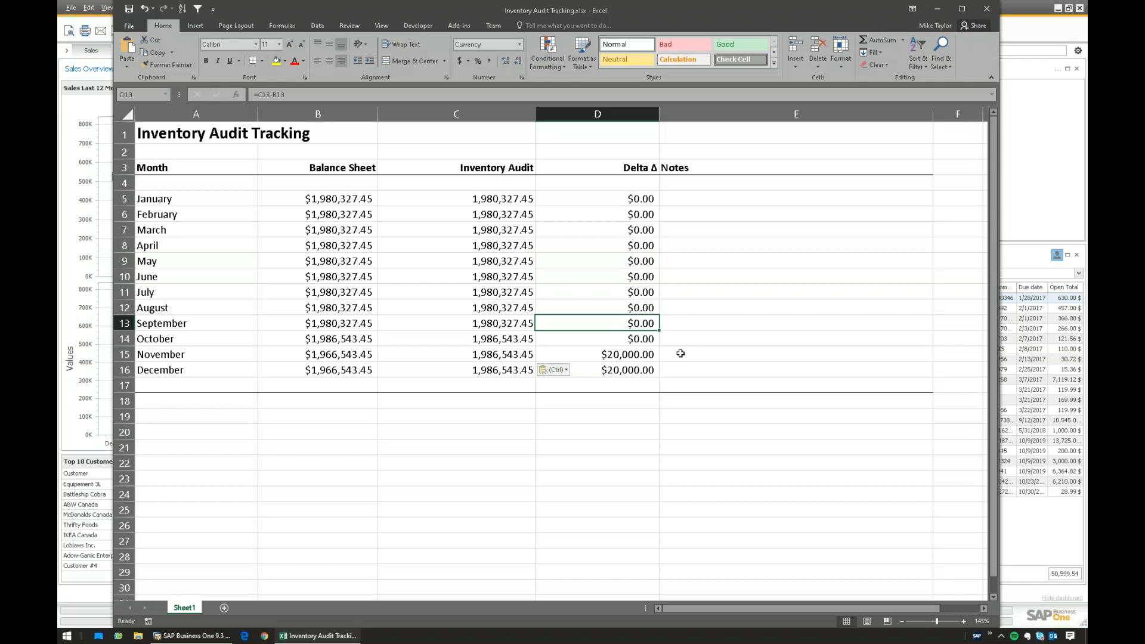
click(586, 283)
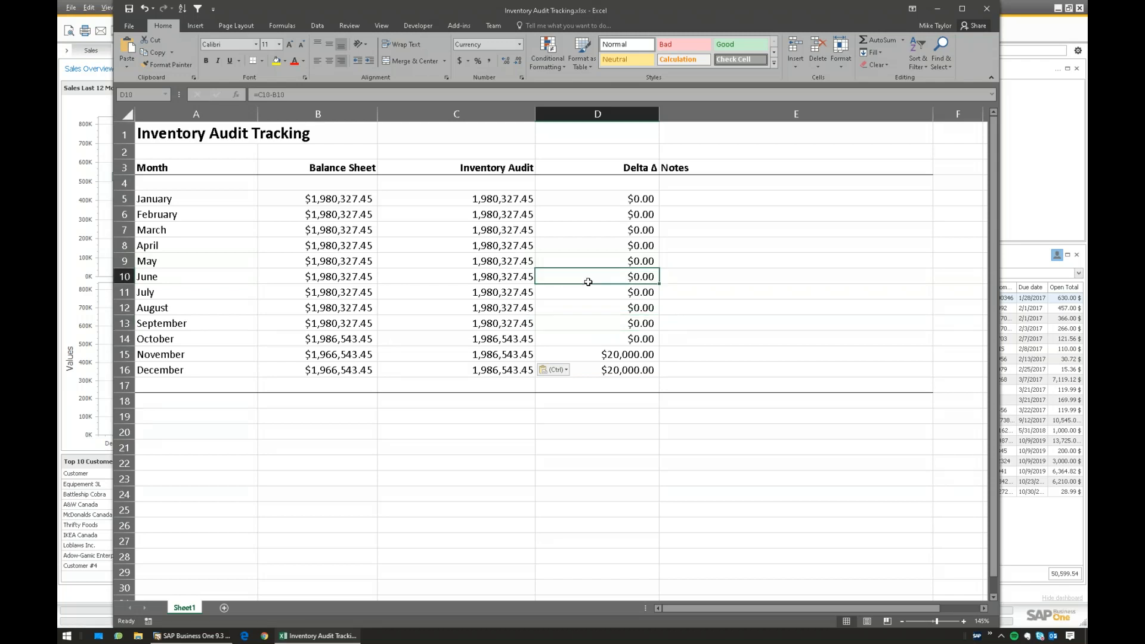
click(614, 357)
shift+click(615, 375)
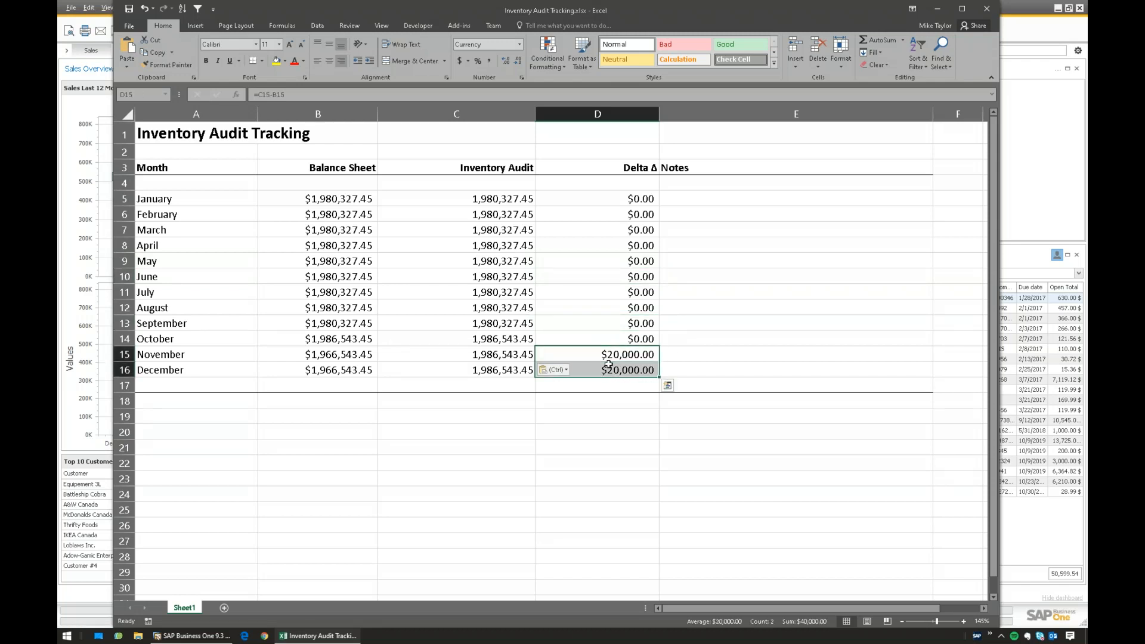
click(185, 636)
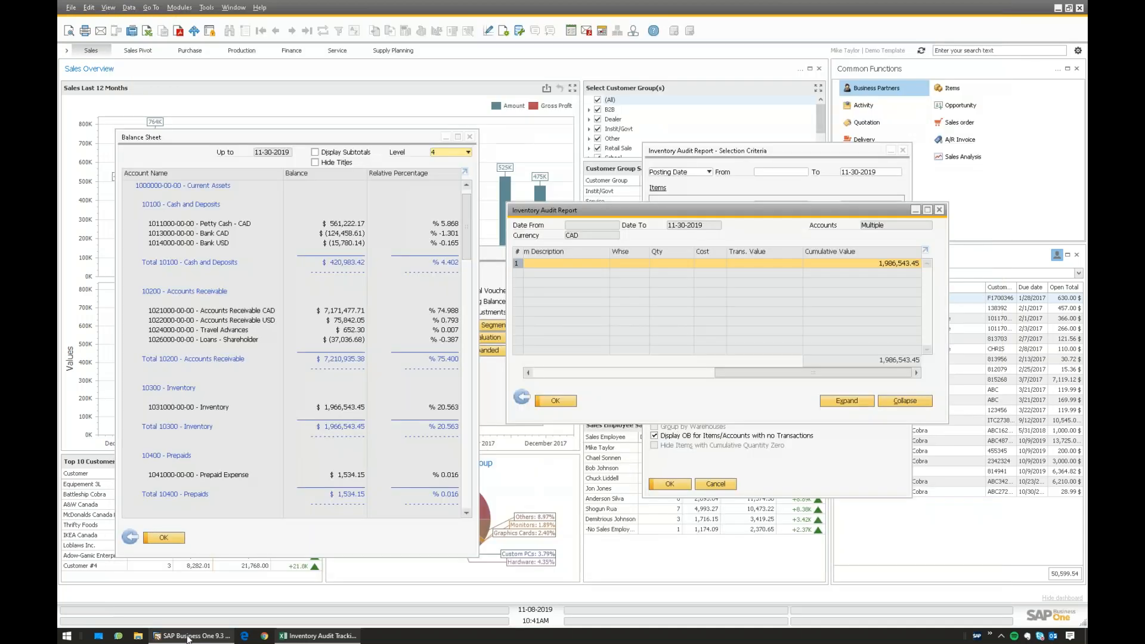
click(181, 8)
mouse_move(202, 35)
click(292, 35)
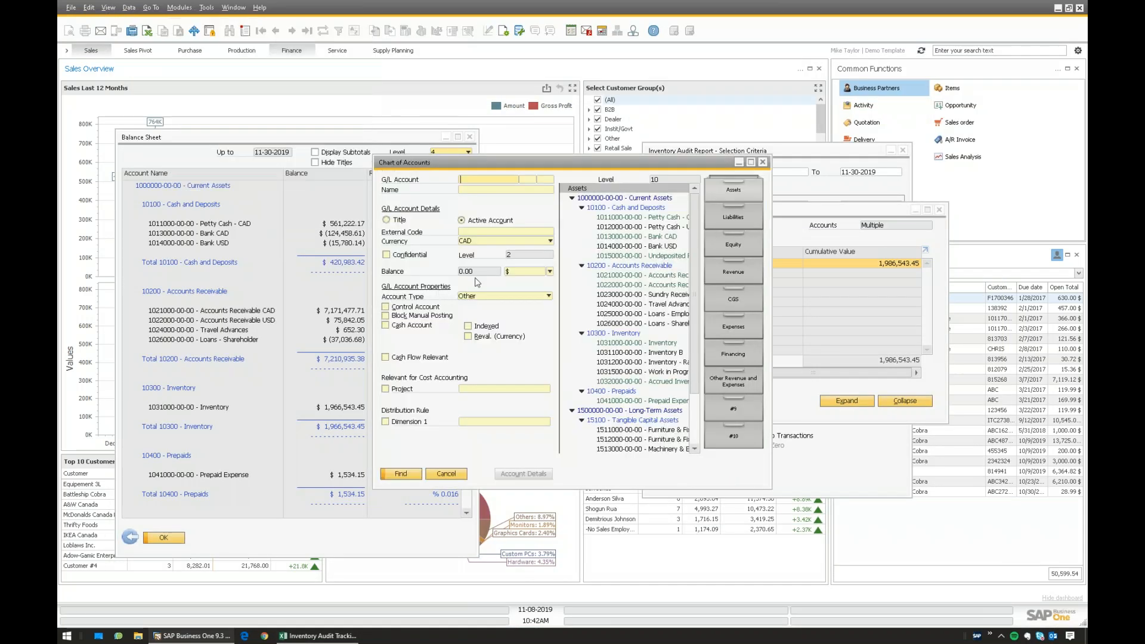
click(626, 344)
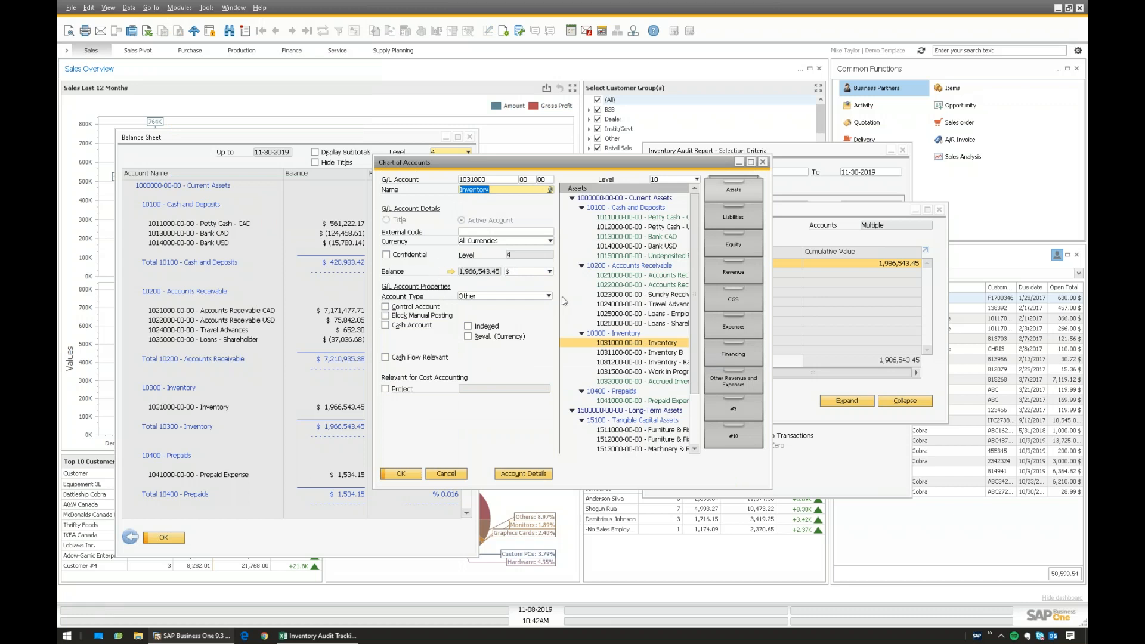
drag(507, 162, 455, 135)
click(182, 8)
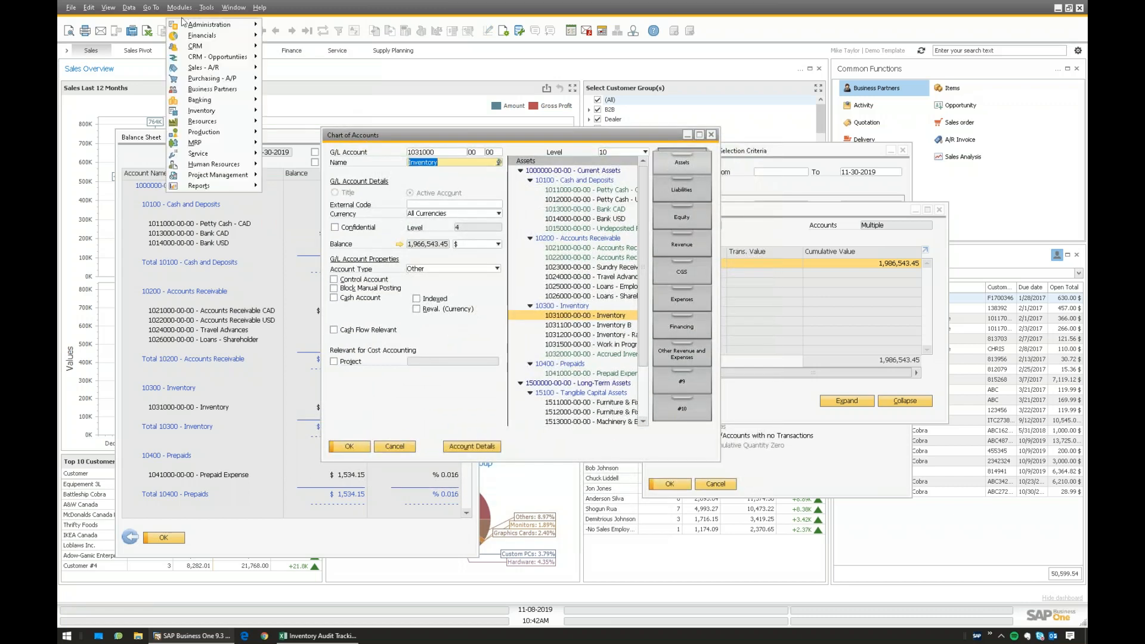
mouse_move(203, 35)
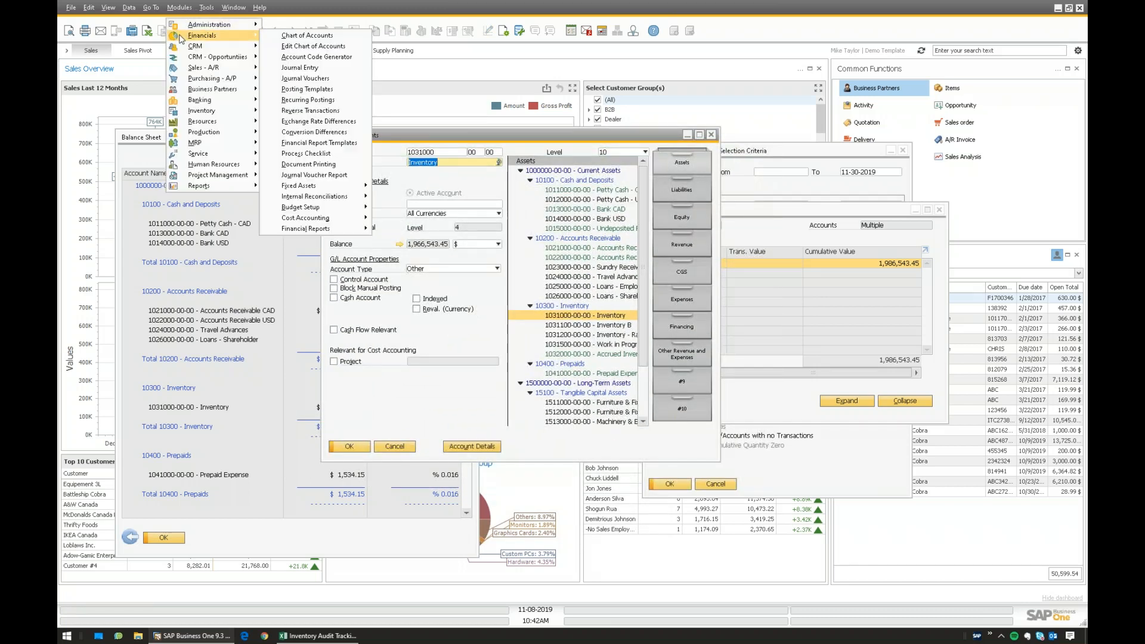
click(284, 37)
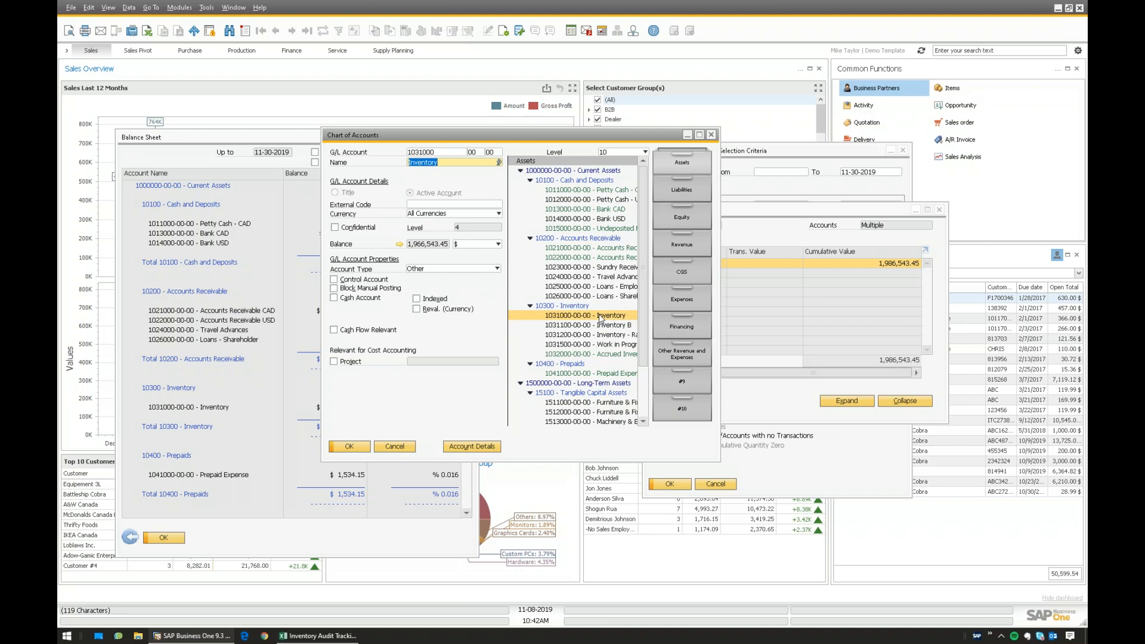
click(399, 246)
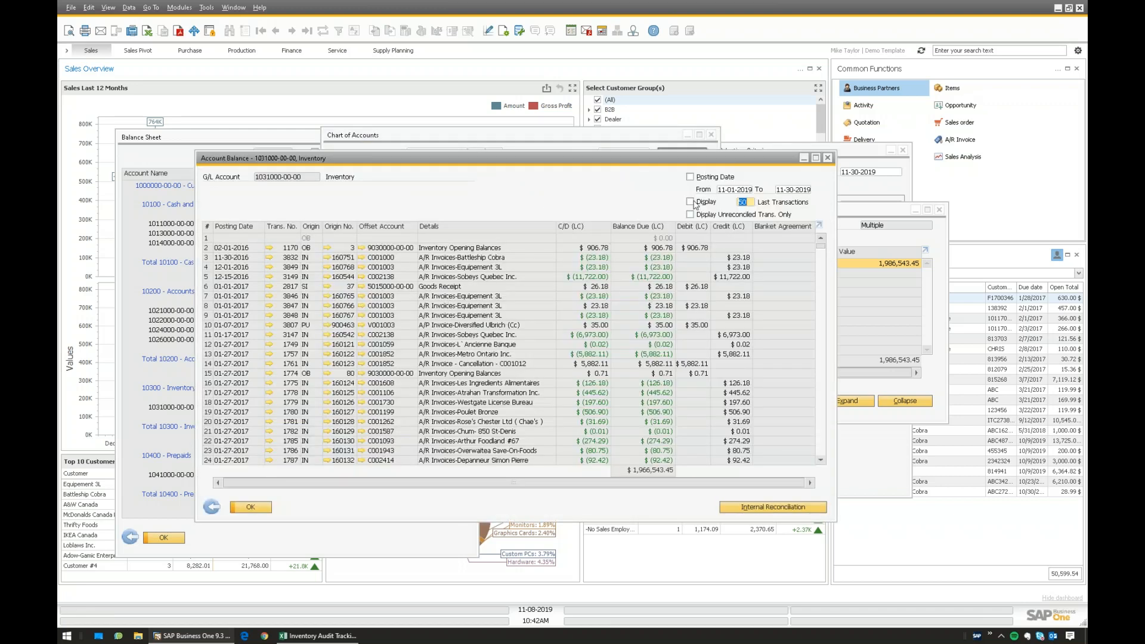
- Sort the Inventory transactions by origin and locate the $20,000 manual journal entry 3886
double_click(314, 228)
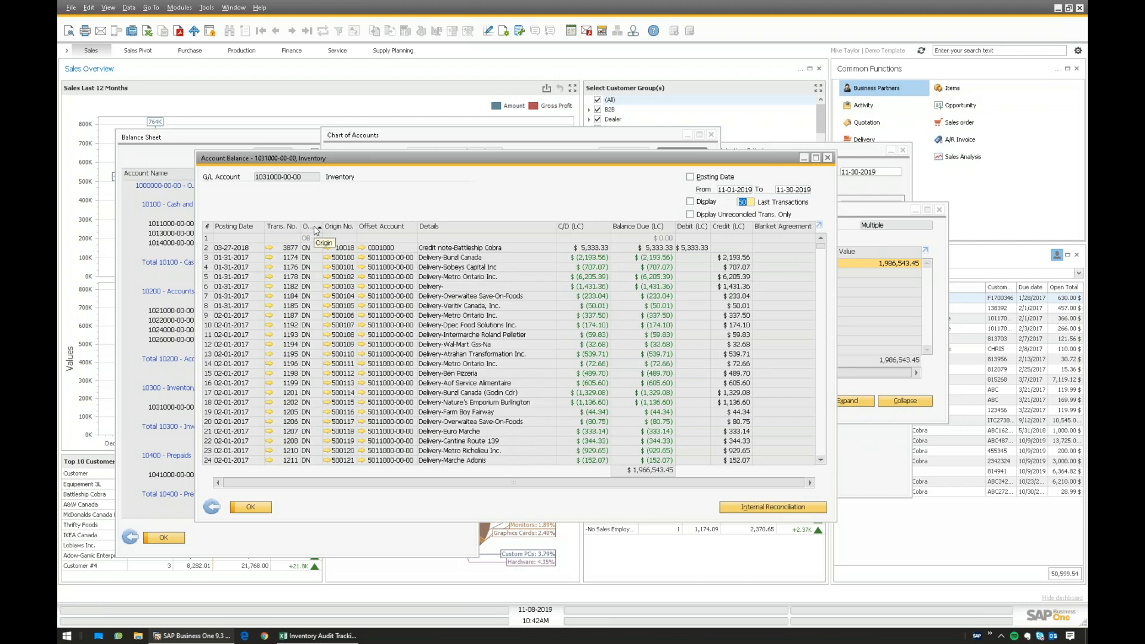
drag(823, 246, 810, 396)
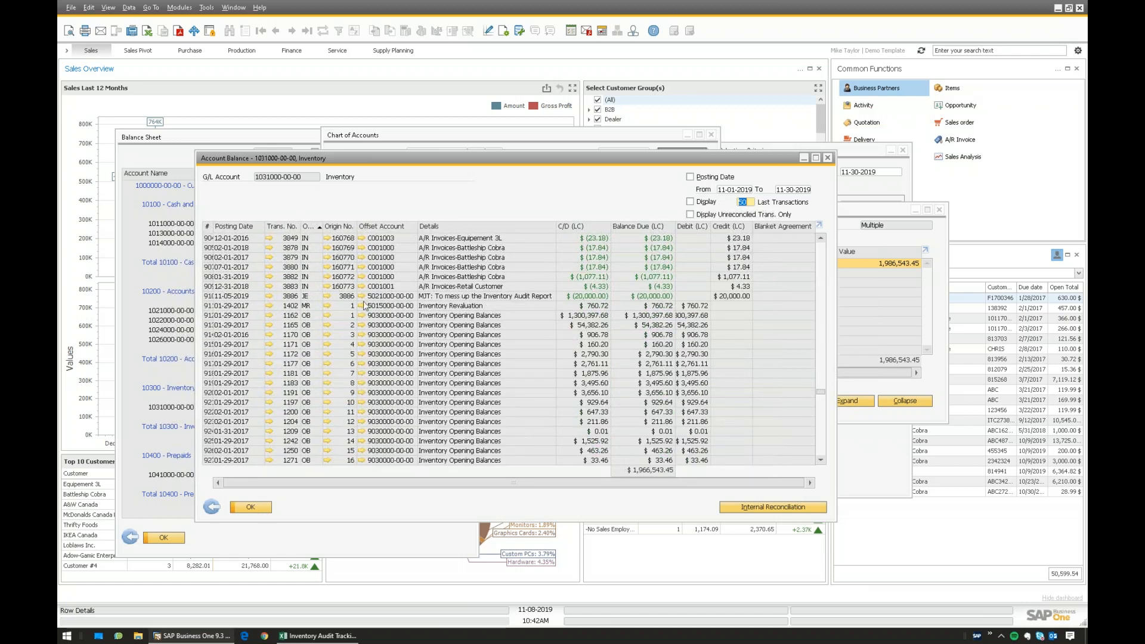
click(233, 296)
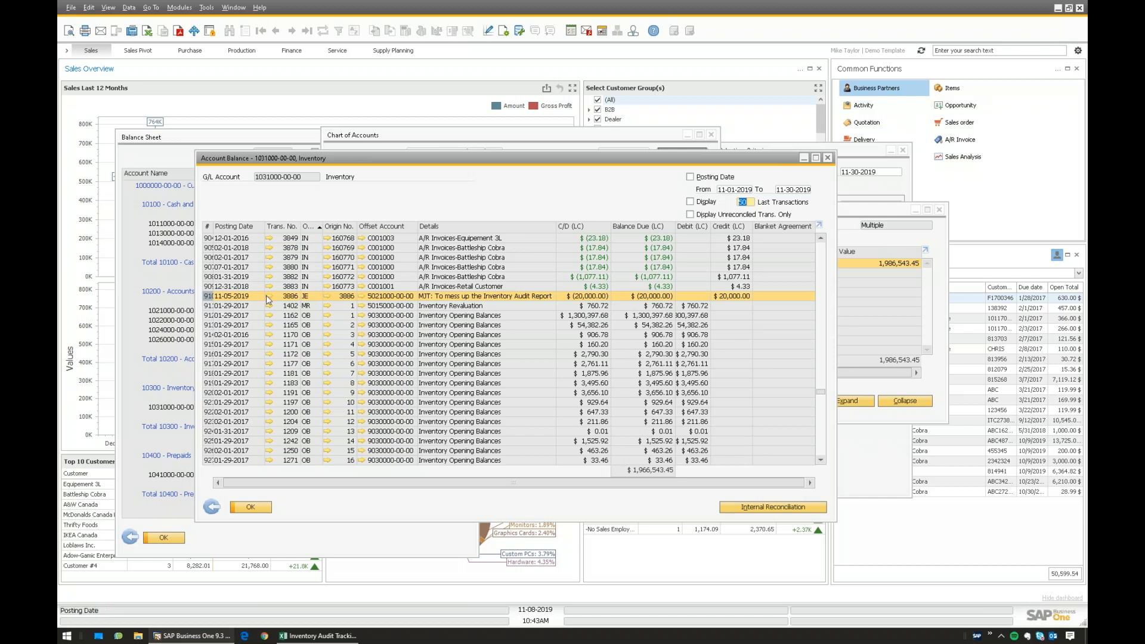
drag(397, 159, 623, 234)
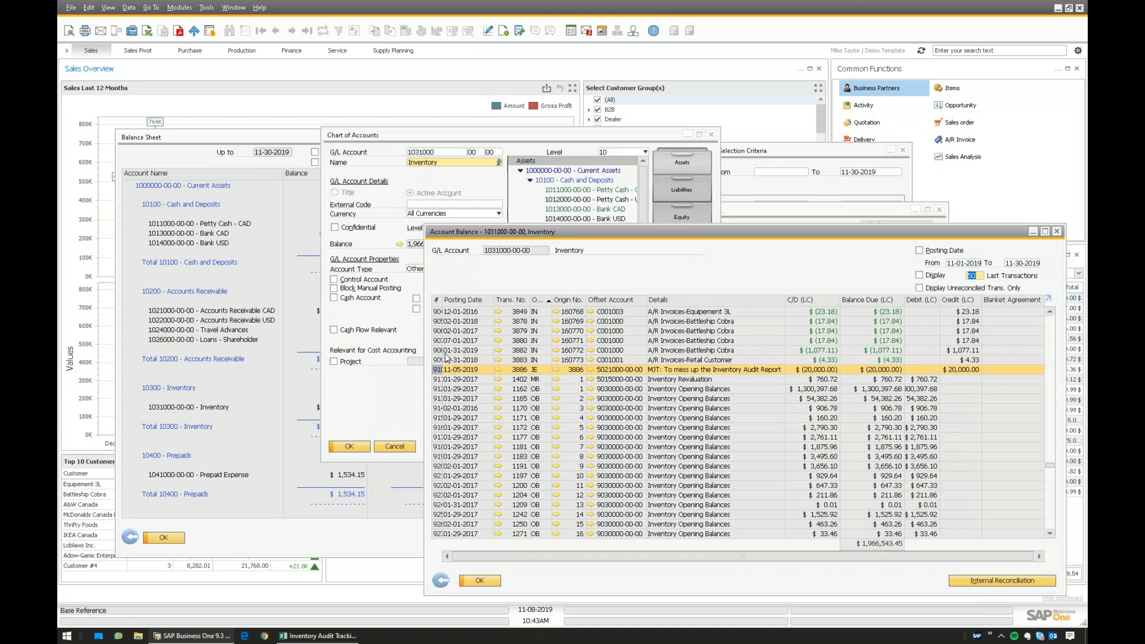
click(384, 408)
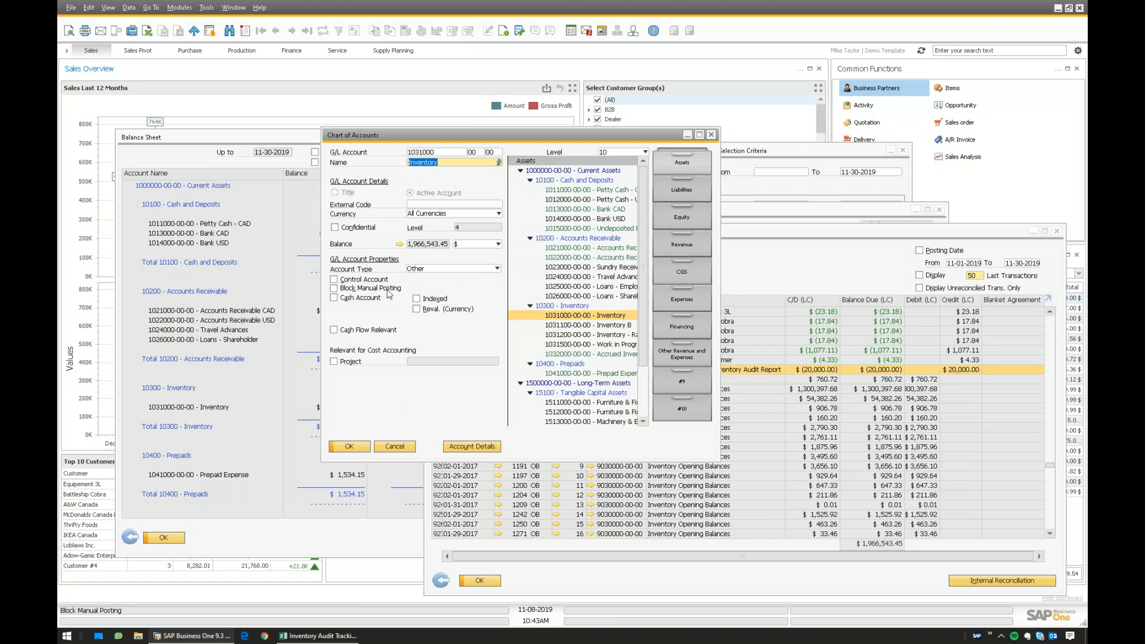
- Change Block Manual Posting on the 1031000 Inventory account and save it with Update
click(343, 290)
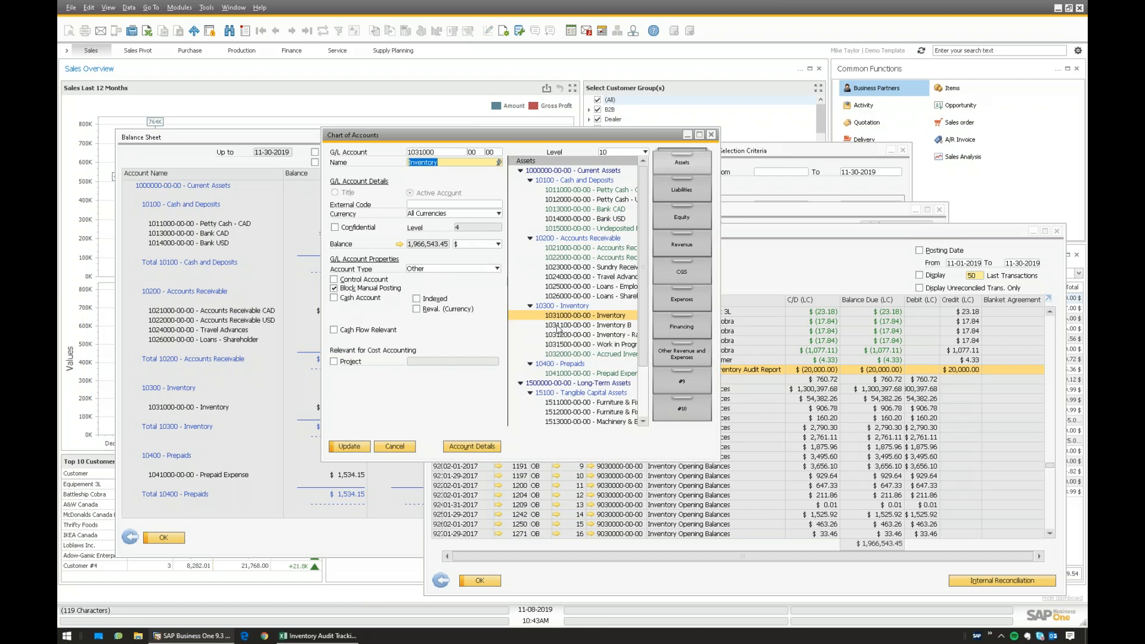
click(586, 327)
click(439, 336)
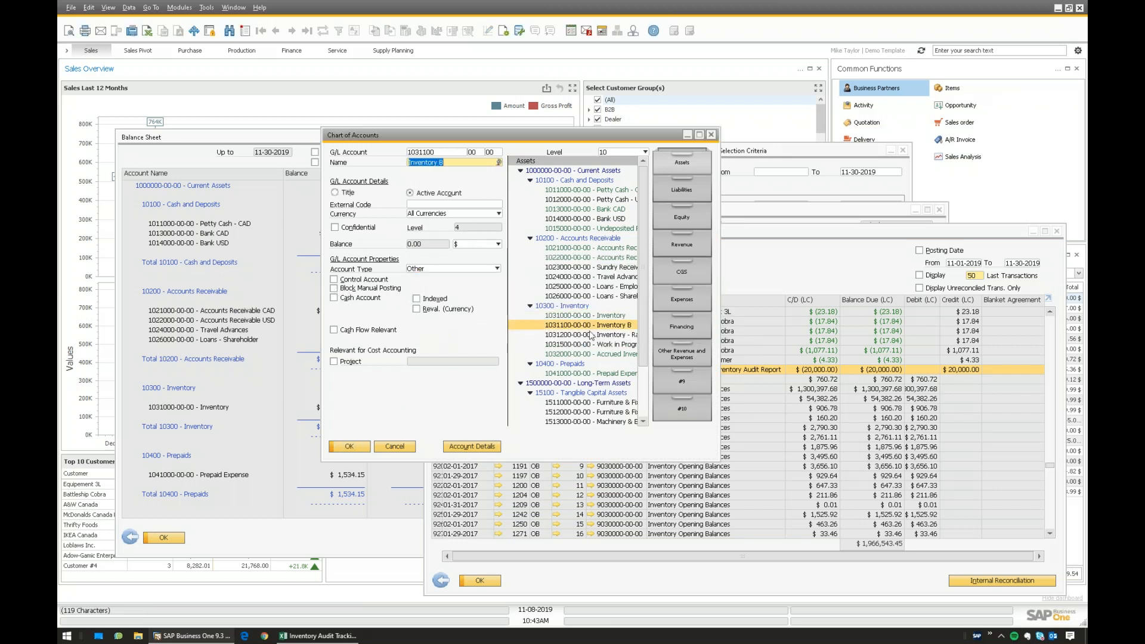
key(Down)
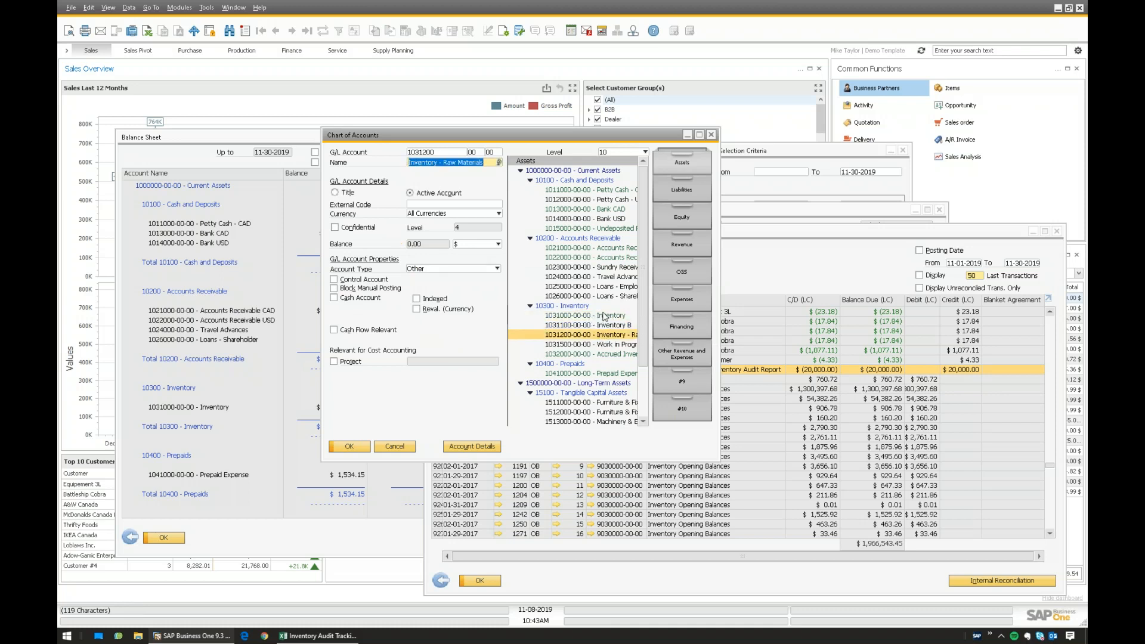
click(601, 316)
click(345, 290)
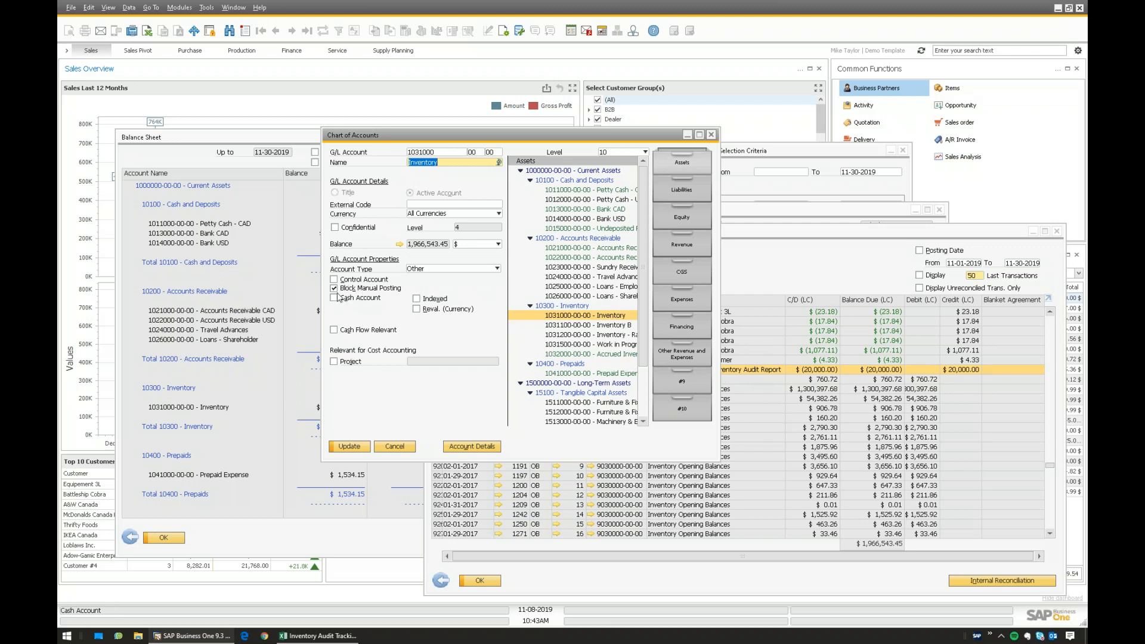
click(349, 446)
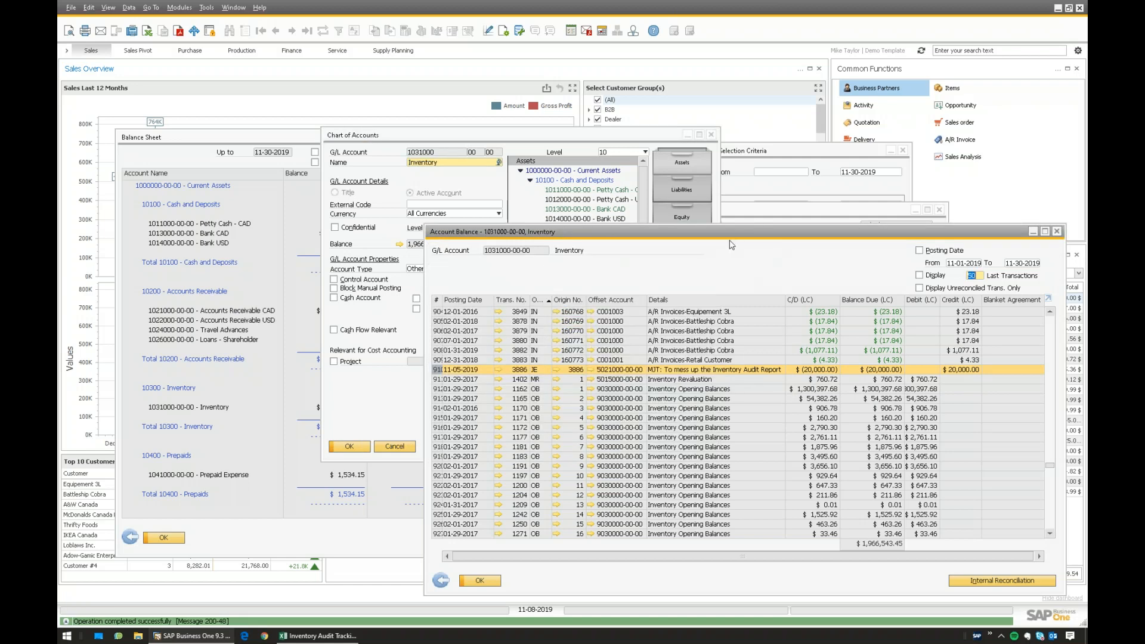
- Filter the Inventory account balance to posting dates 11-01-2019 through 11-30-2019
drag(579, 234, 366, 173)
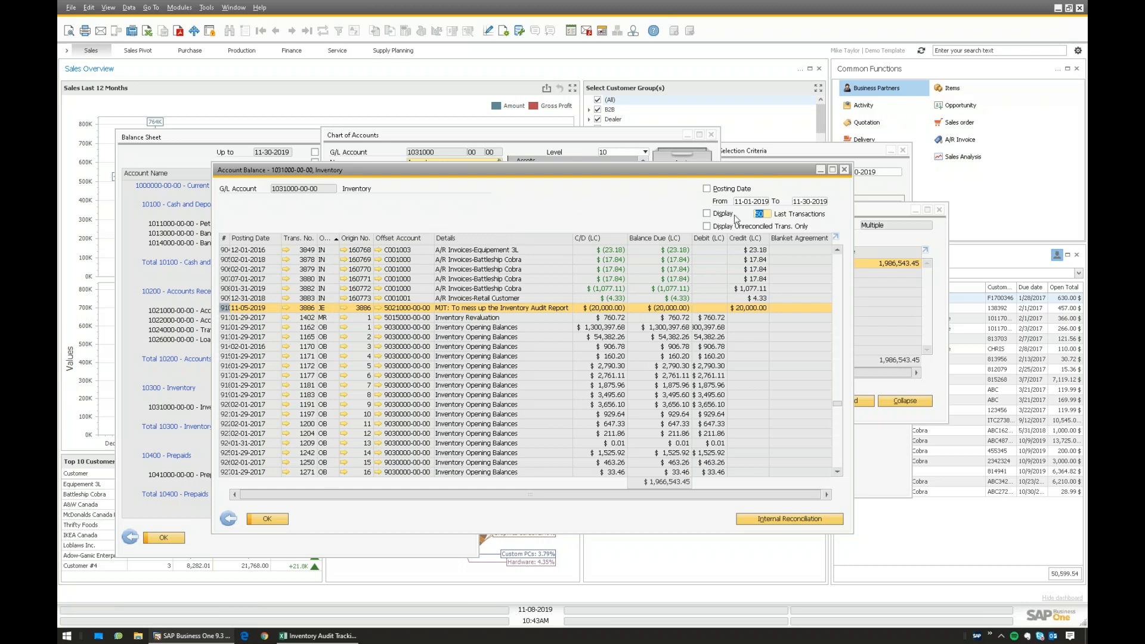
click(751, 201)
click(820, 202)
click(748, 202)
click(798, 206)
click(752, 203)
click(797, 206)
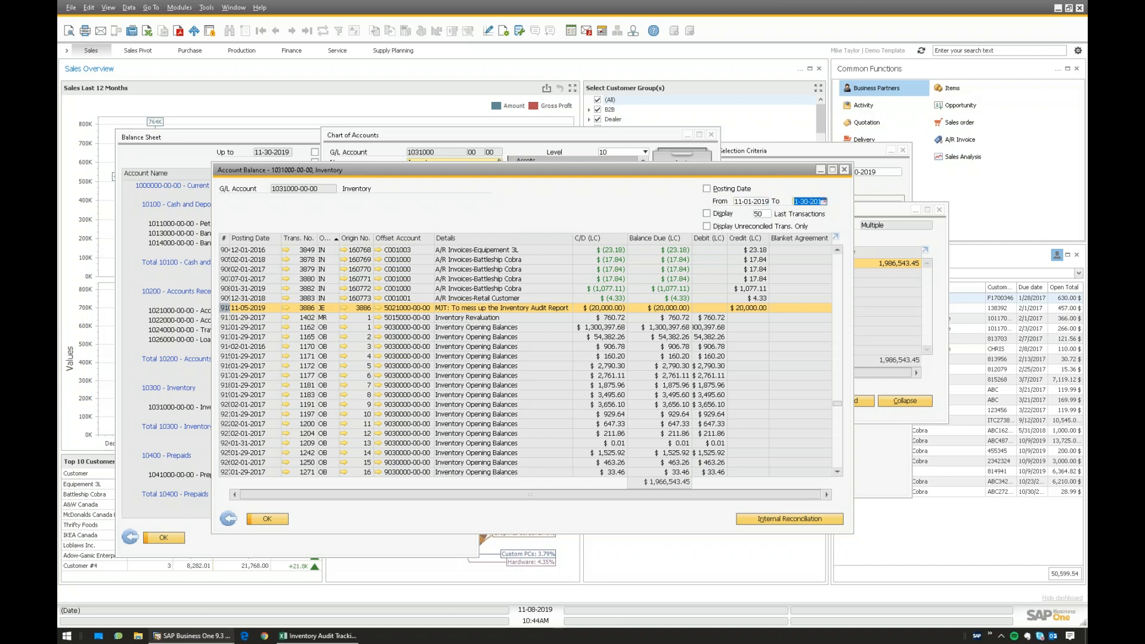
click(707, 188)
- Open journal entry 3886 dated 11-05-2019 for review and close it without changes
click(336, 260)
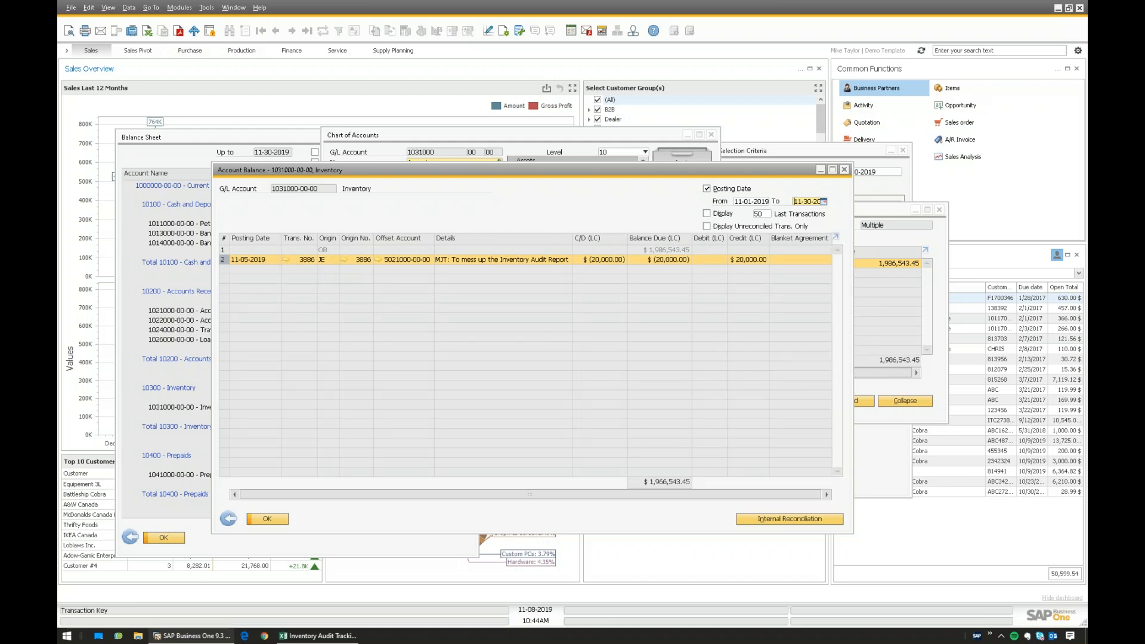
click(288, 260)
right_click(389, 278)
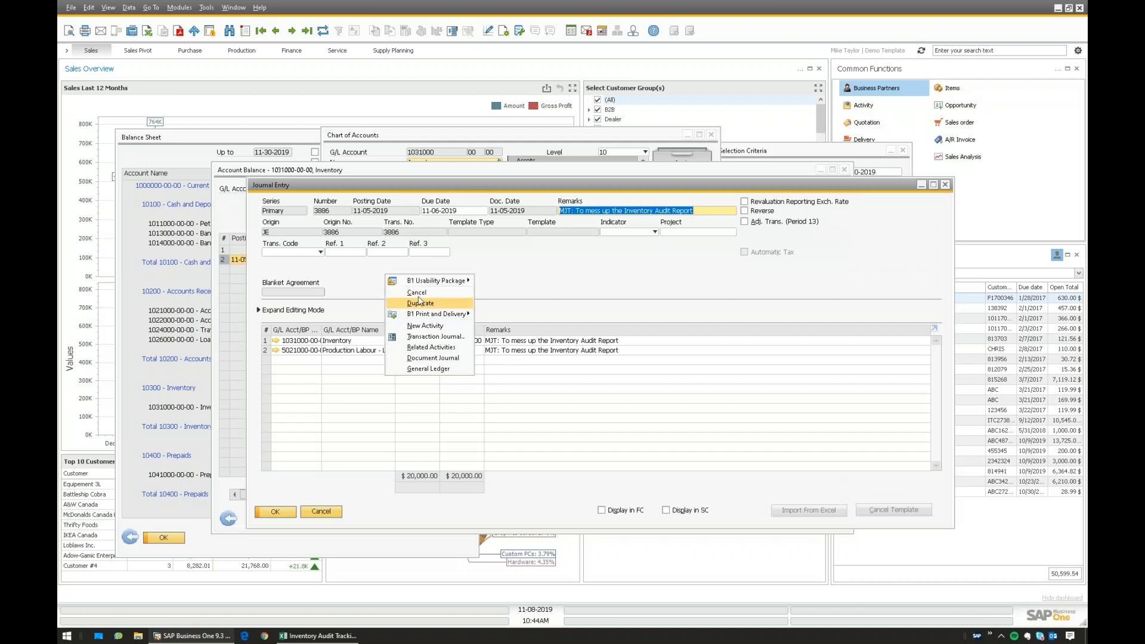
click(352, 273)
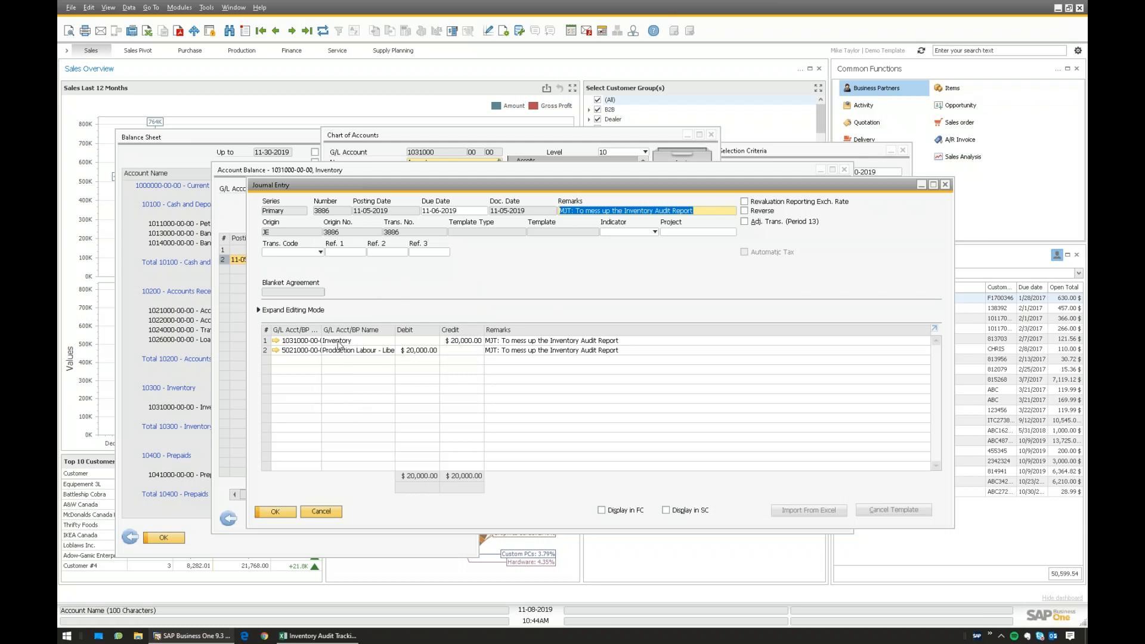
click(321, 512)
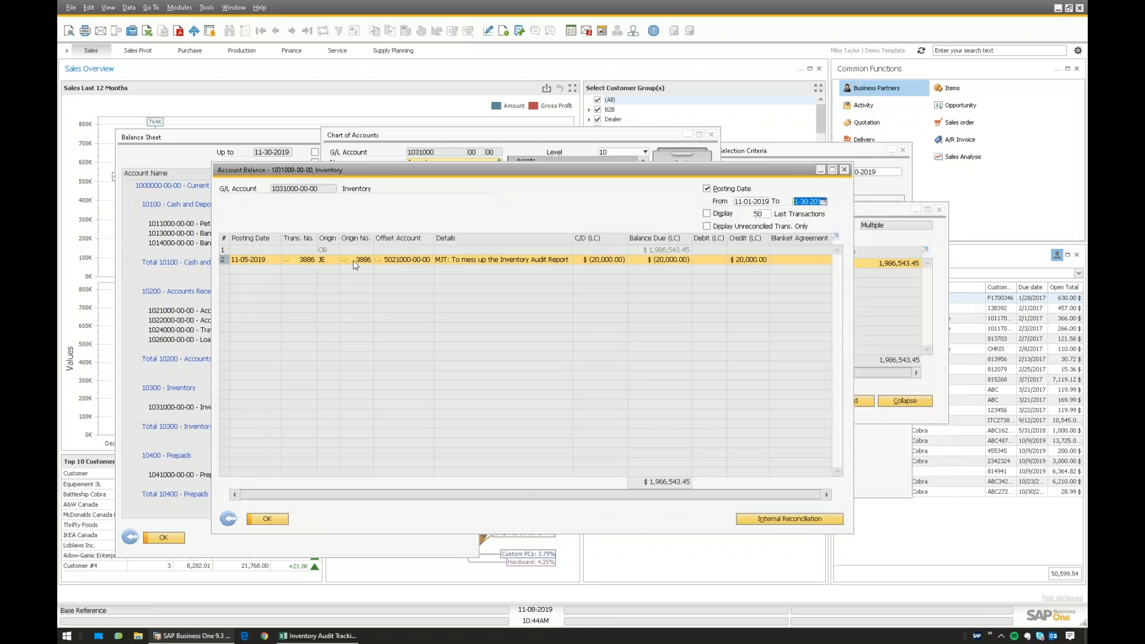
- Bring the Chart of Accounts back to front and view the Inventory B account 1031100
drag(301, 177, 401, 237)
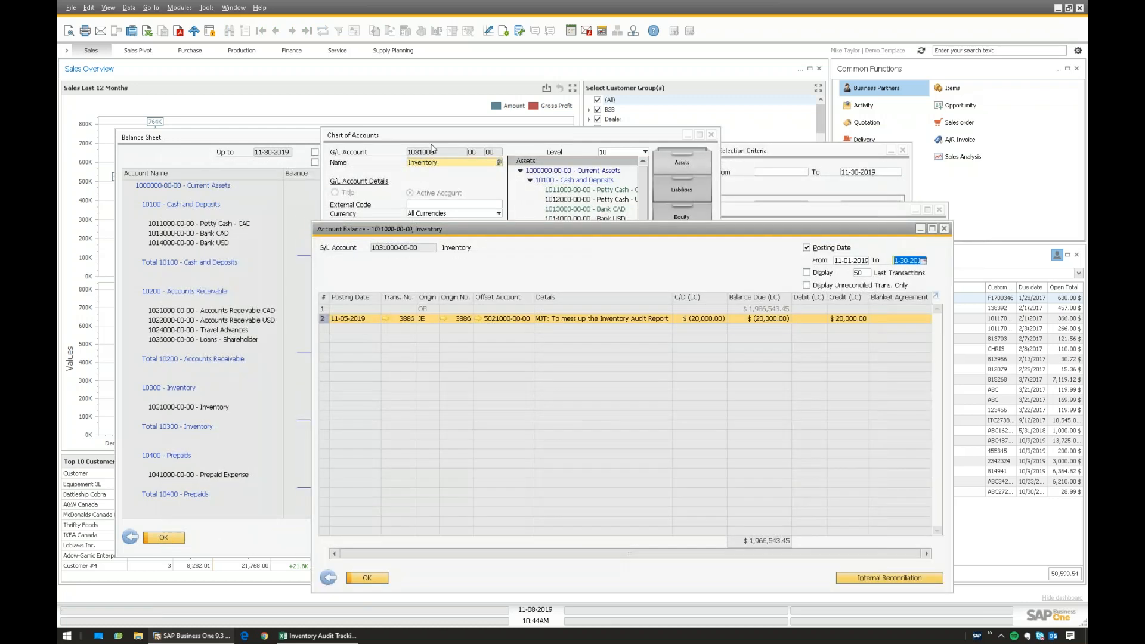
click(381, 137)
drag(381, 137, 197, 110)
click(417, 307)
- Compare 1031000 Inventory's 1,966,543.45 balance with Inventory B's 0.00 and the 10300 Inventory heading
click(421, 297)
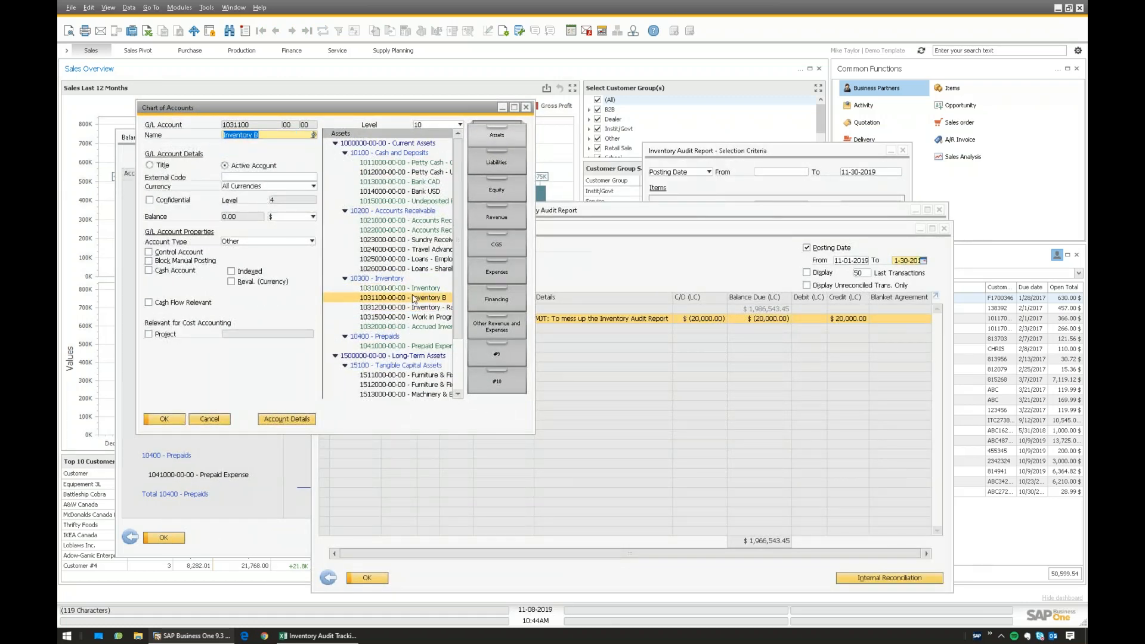
key(Up)
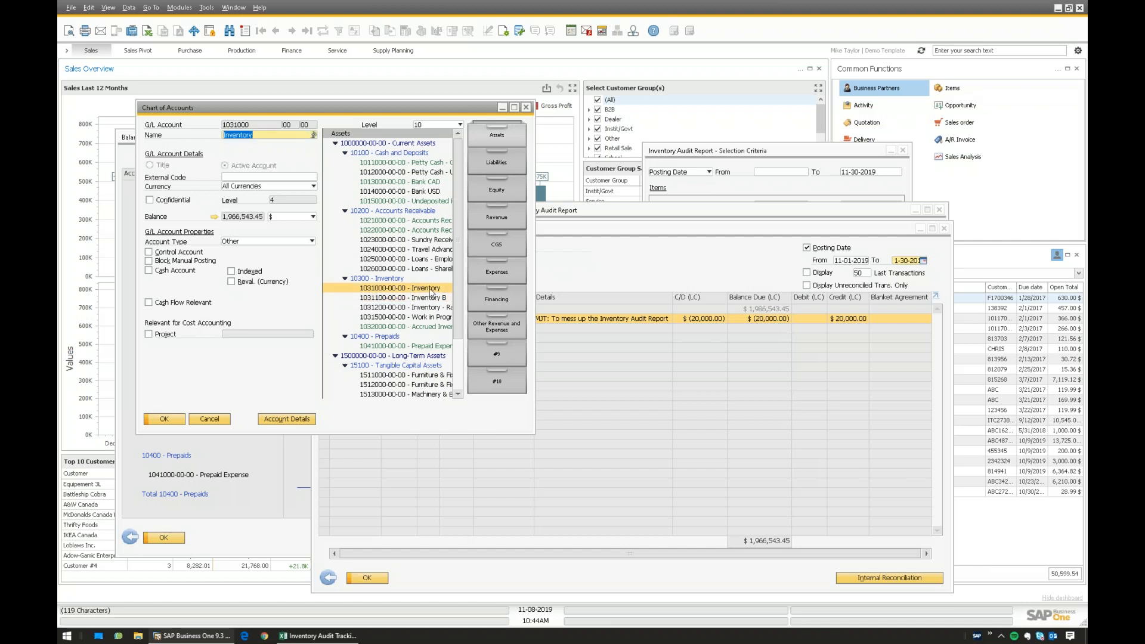
click(403, 300)
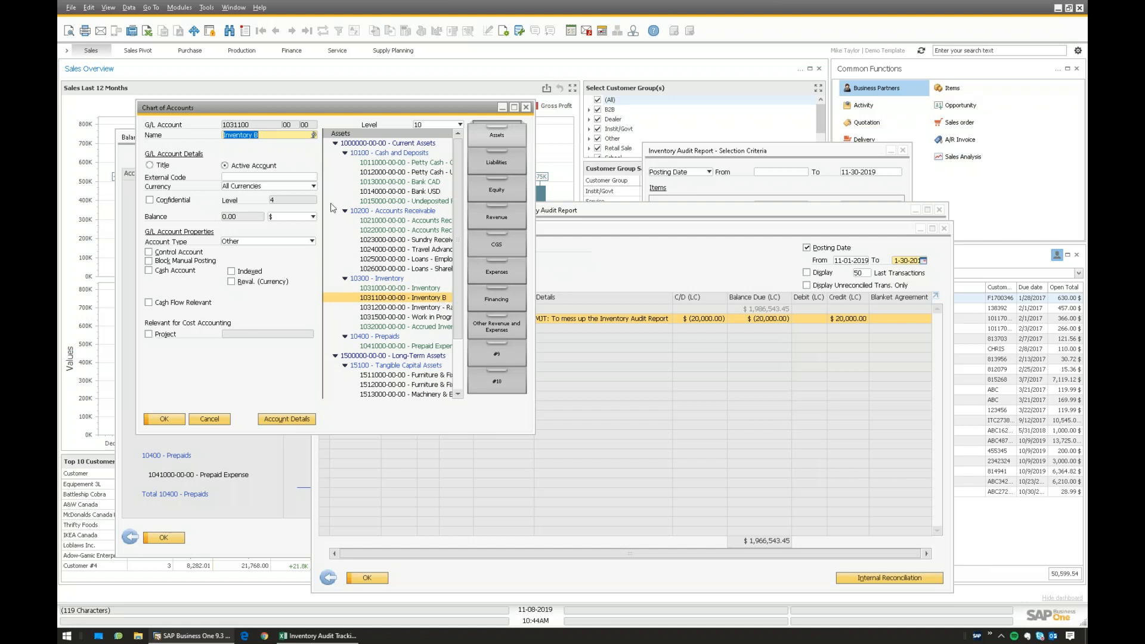
click(420, 288)
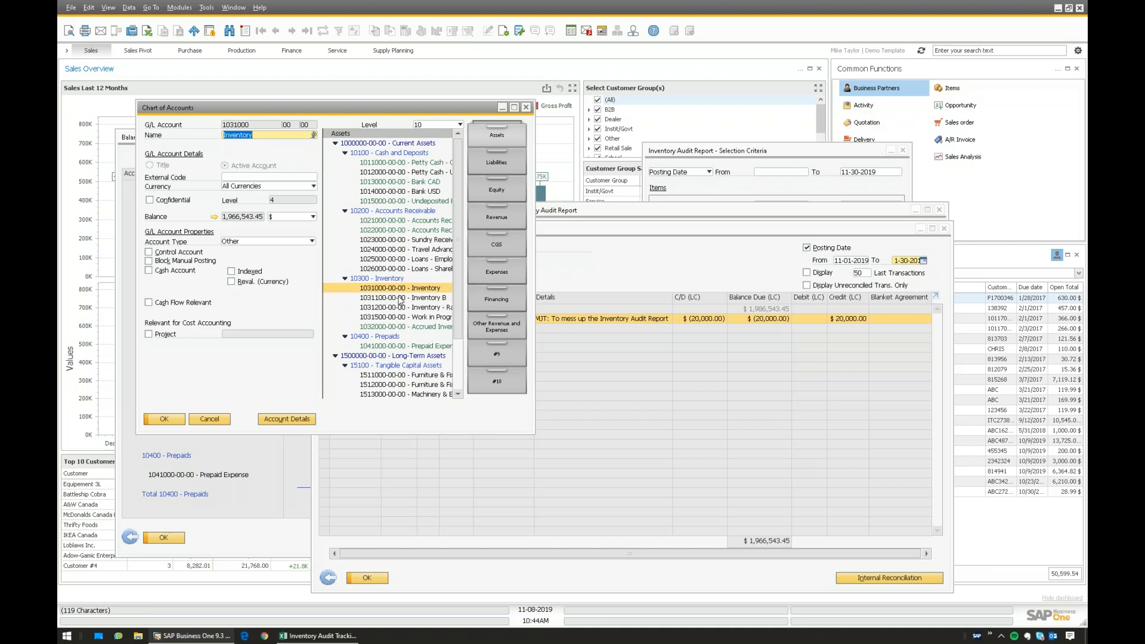
click(400, 299)
click(405, 289)
click(426, 299)
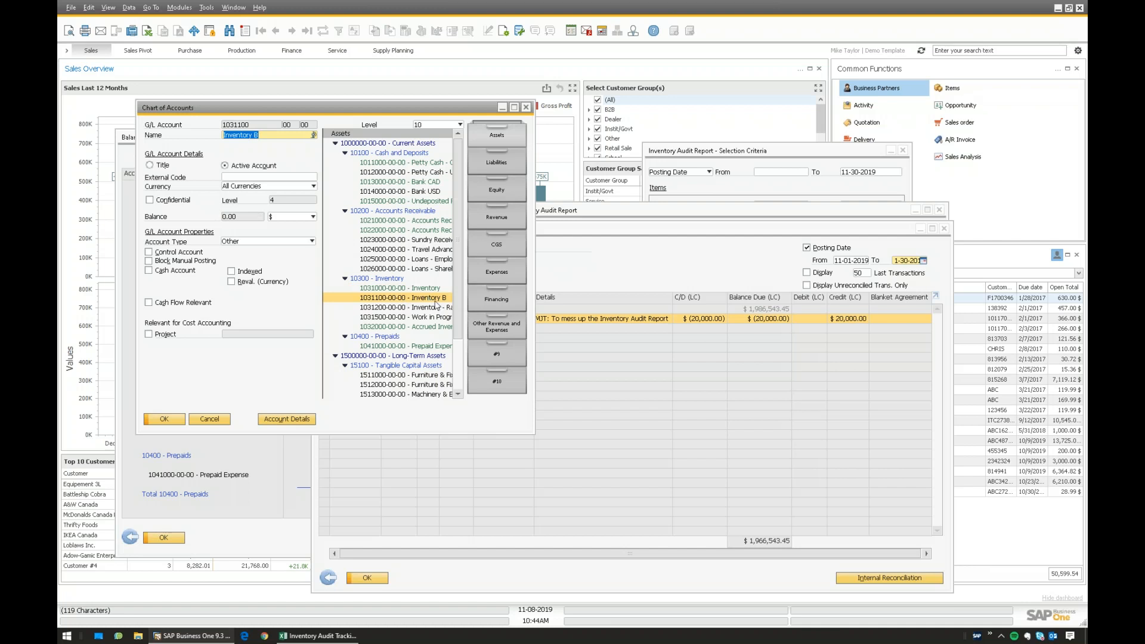
click(391, 280)
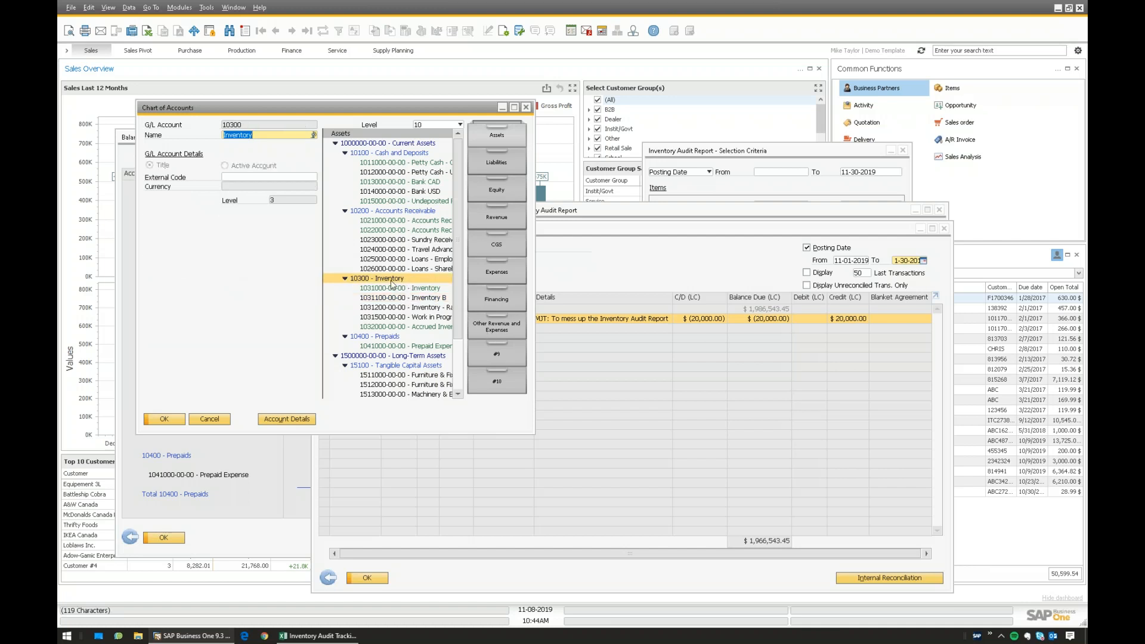
click(413, 300)
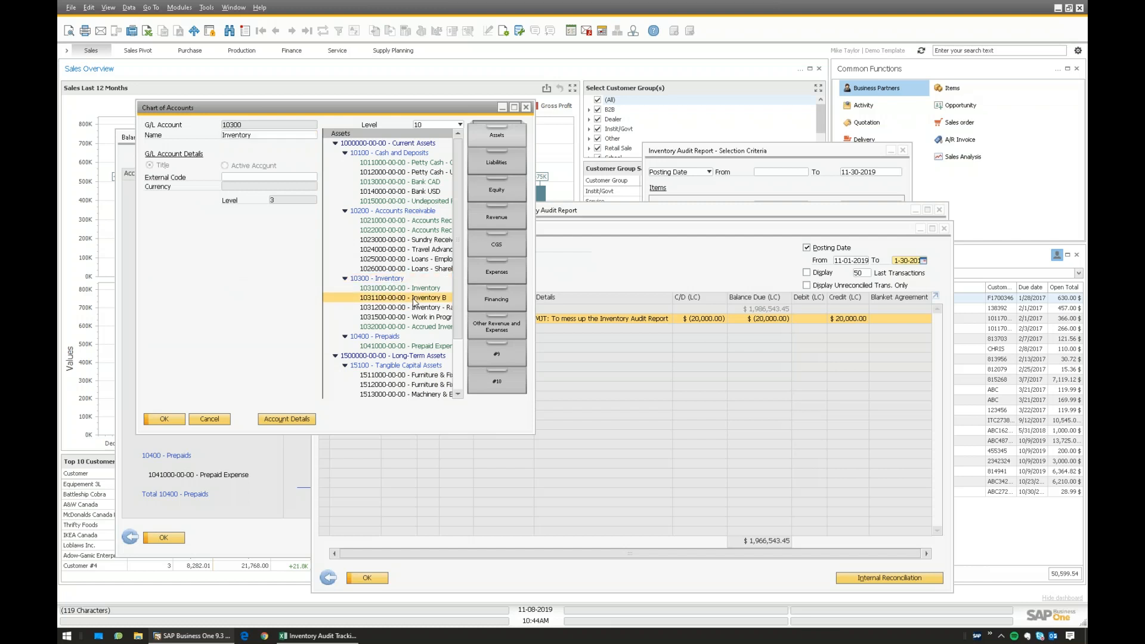
click(418, 290)
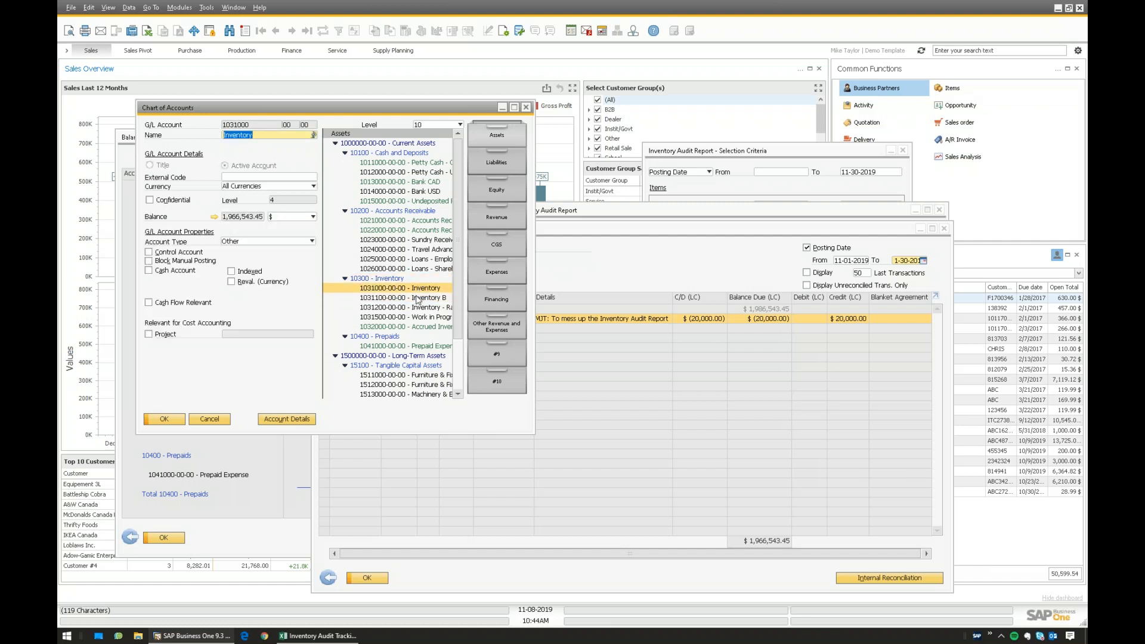
click(419, 299)
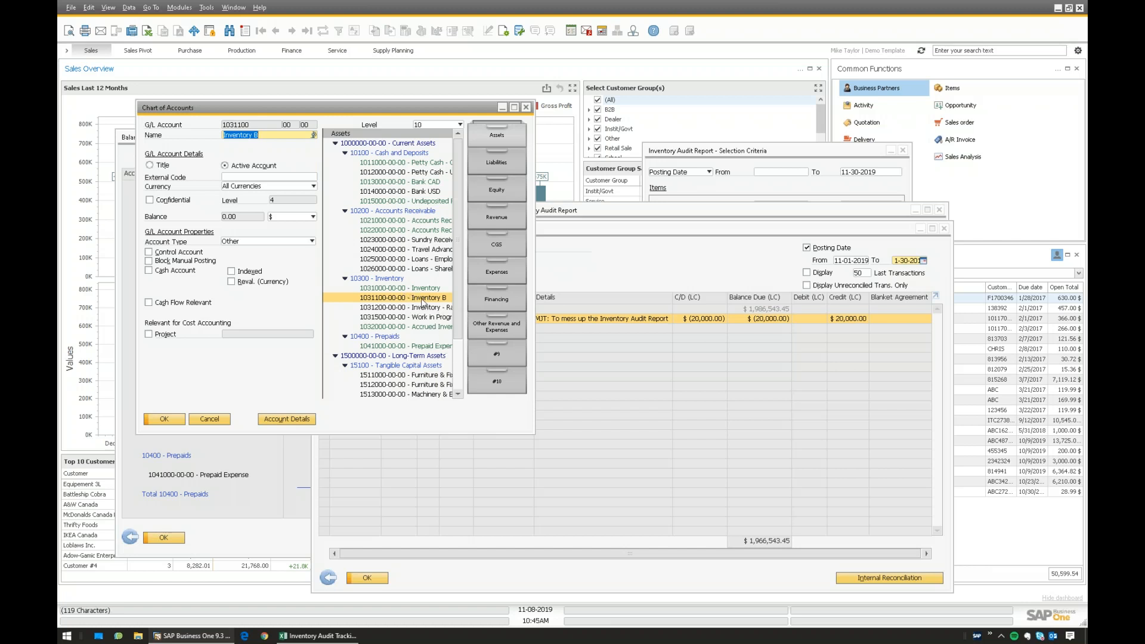
- Switch between the account balance list and Chart of Accounts, then return to the Inventory Audit Tracking workbook
click(608, 276)
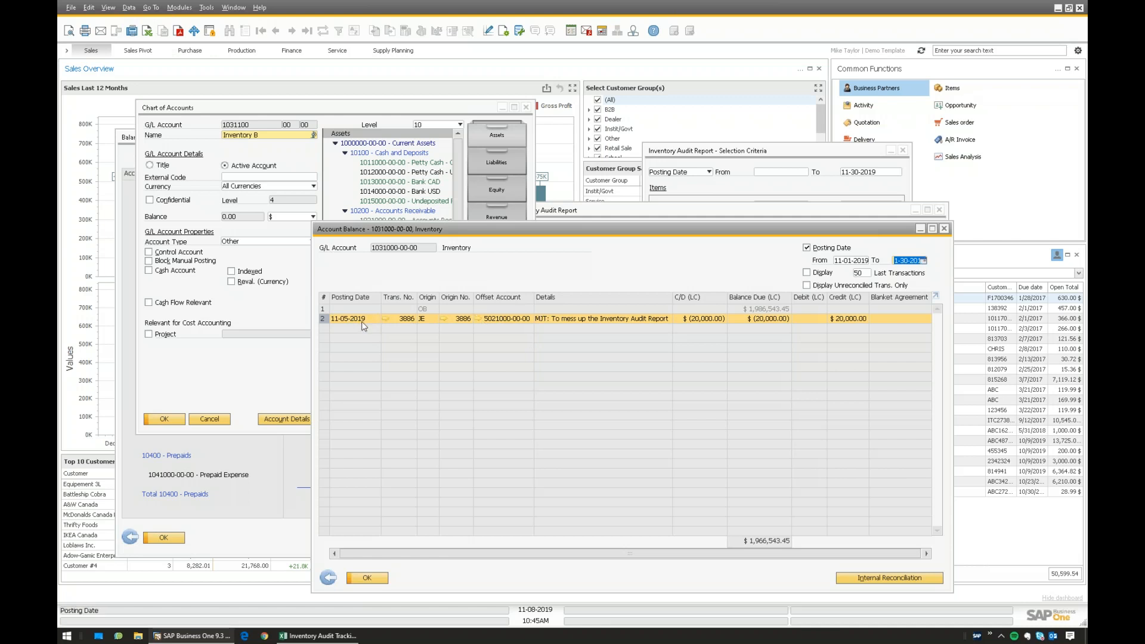
click(278, 324)
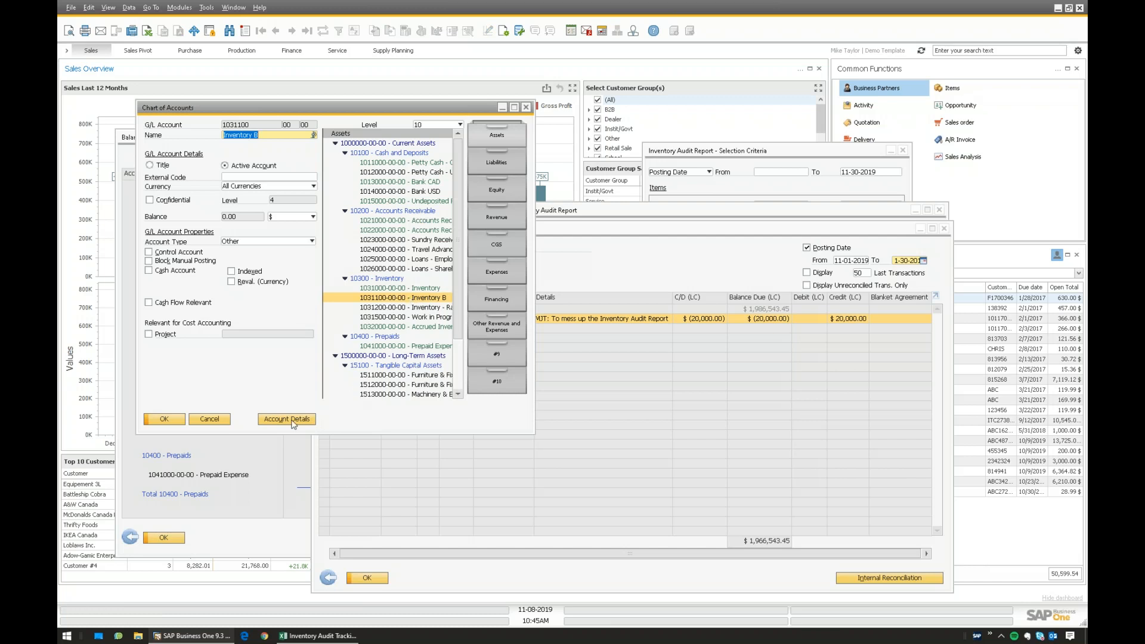
click(614, 264)
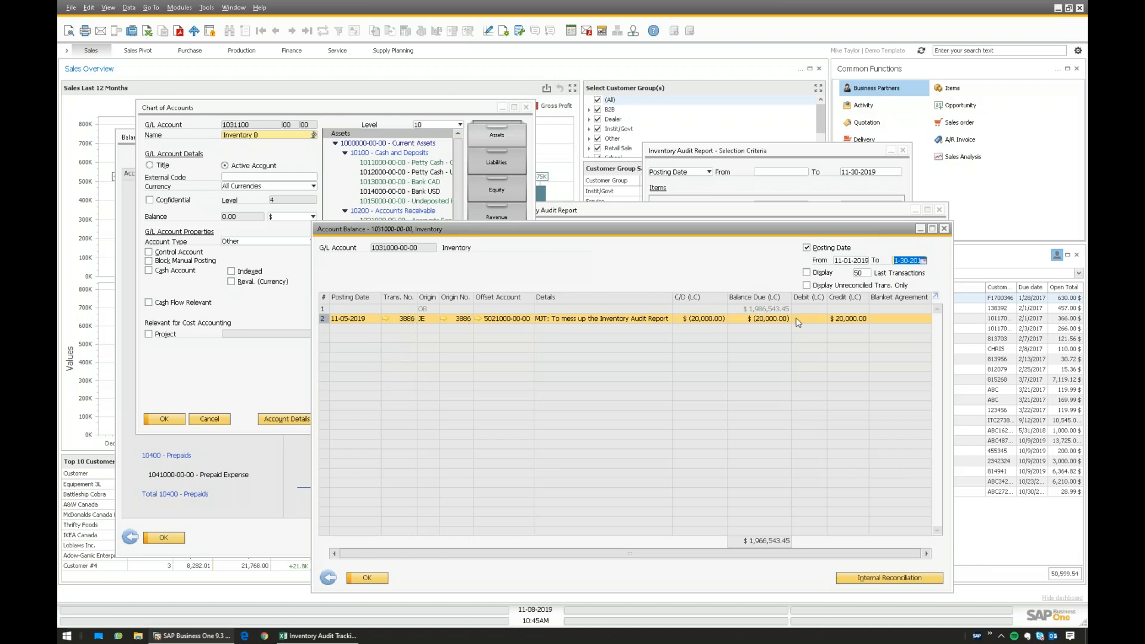
click(318, 636)
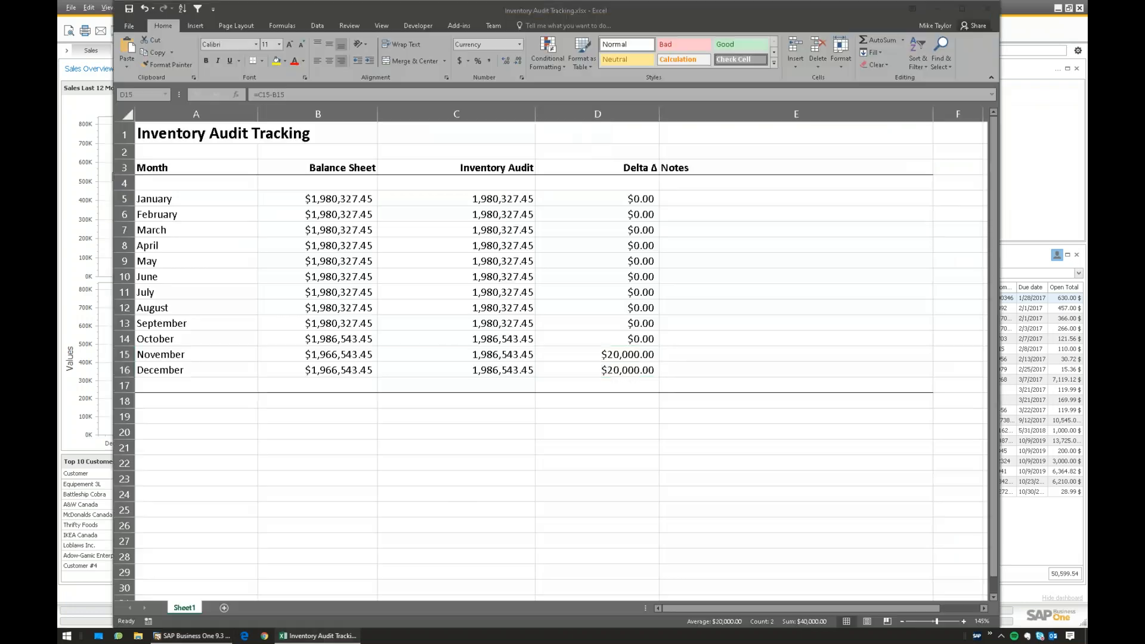
- Select Delta cells D5:D17, then D5:D14 showing $0.00 through October, and return to SAP
mouse_move(614, 199)
mouse_down()
mouse_move(626, 385)
mouse_move(615, 196)
mouse_up()
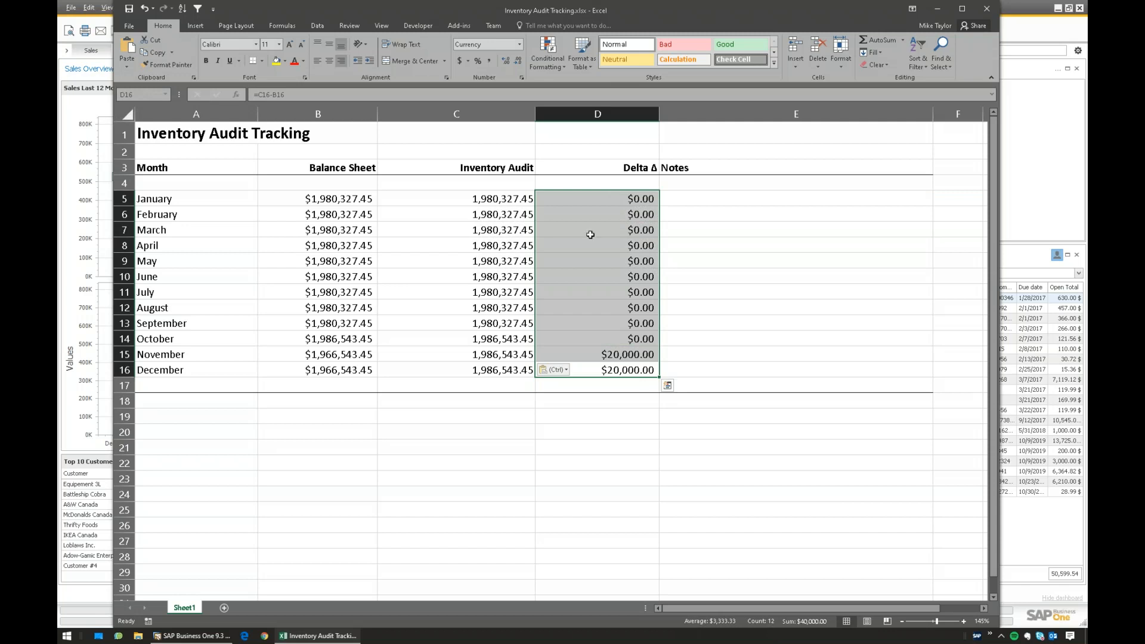
mouse_move(606, 196)
mouse_down()
mouse_move(604, 369)
mouse_move(608, 198)
mouse_move(605, 366)
mouse_move(597, 197)
mouse_up()
click(191, 636)
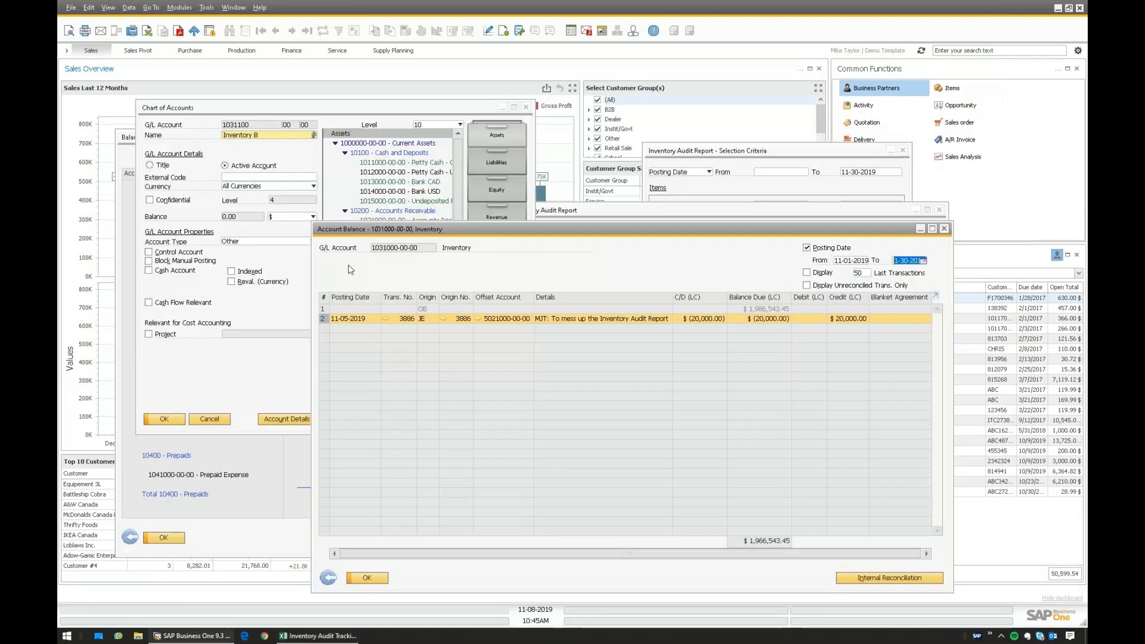
- Open Item Master Data for item 041350 on its Inventory Data tab
click(179, 8)
mouse_move(221, 110)
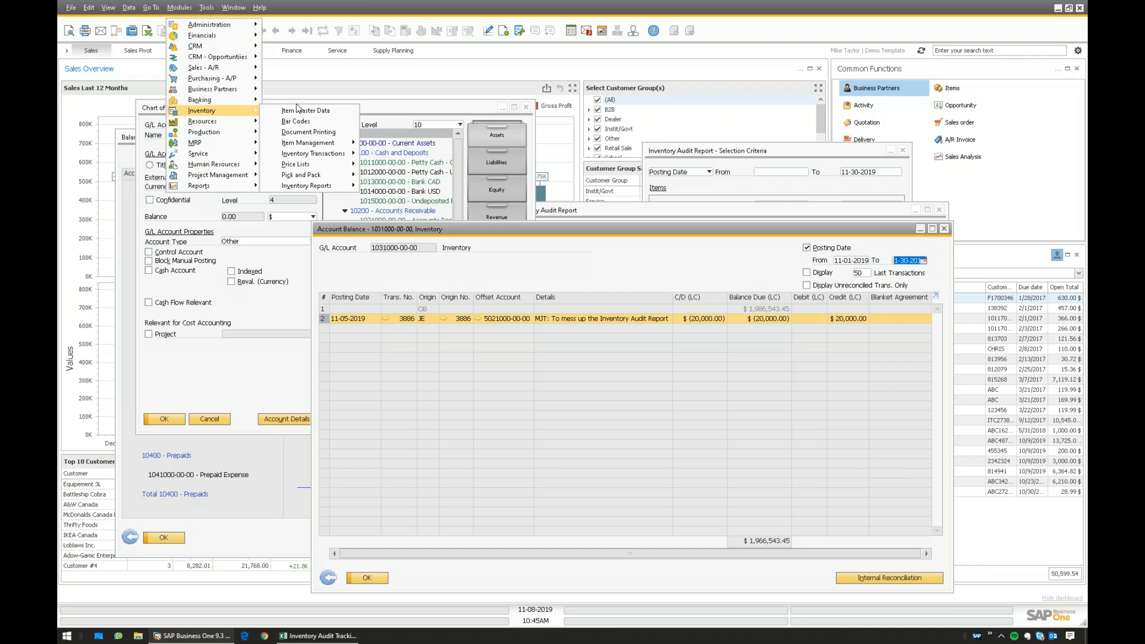
click(300, 111)
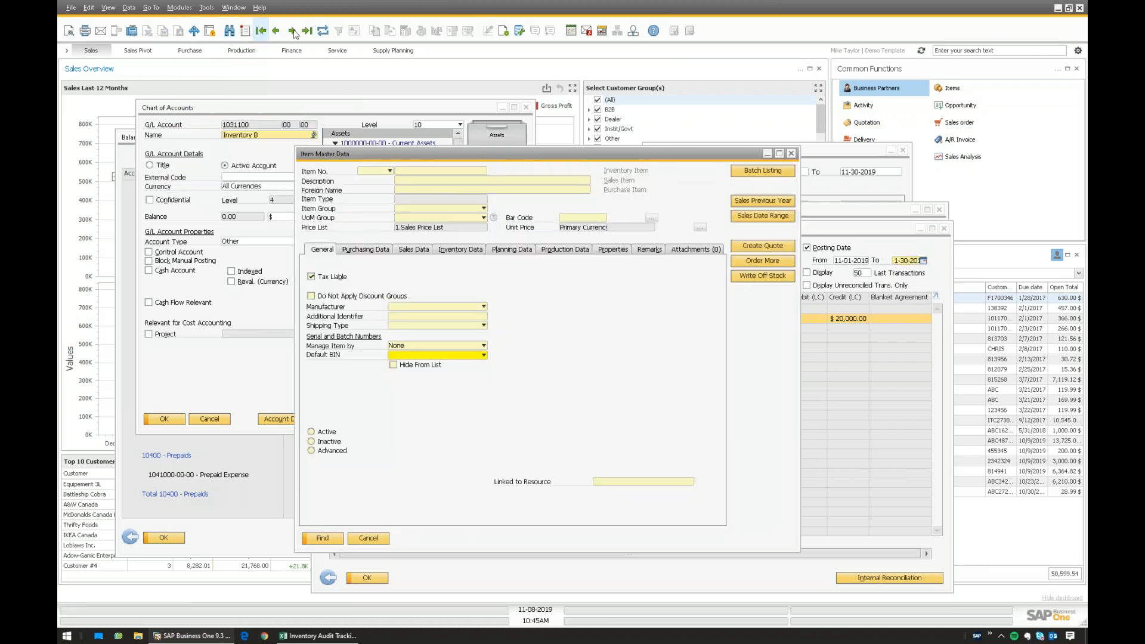
click(292, 30)
drag(404, 155, 395, 148)
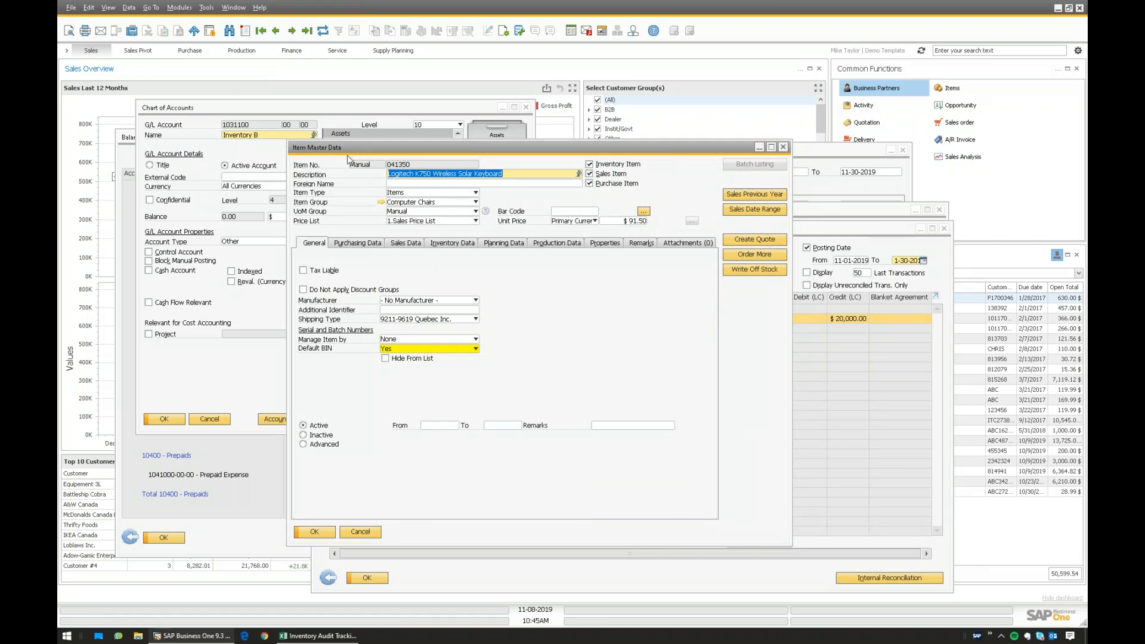
click(455, 244)
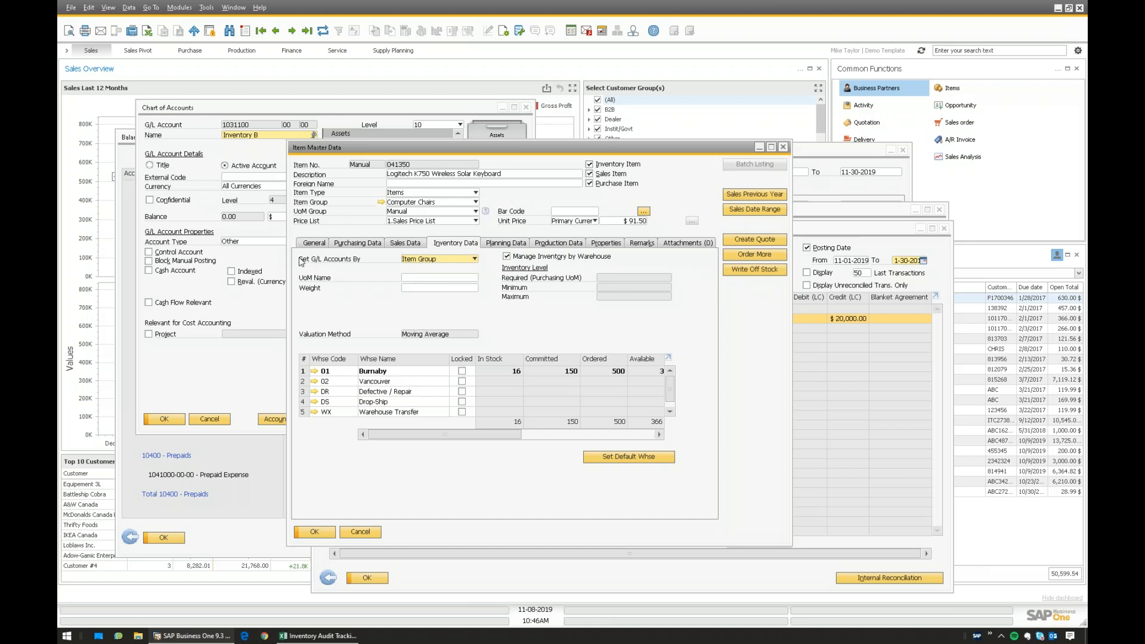
- Confirm G/L accounts are set by Item Group and open the Computer Chairs item group
click(420, 261)
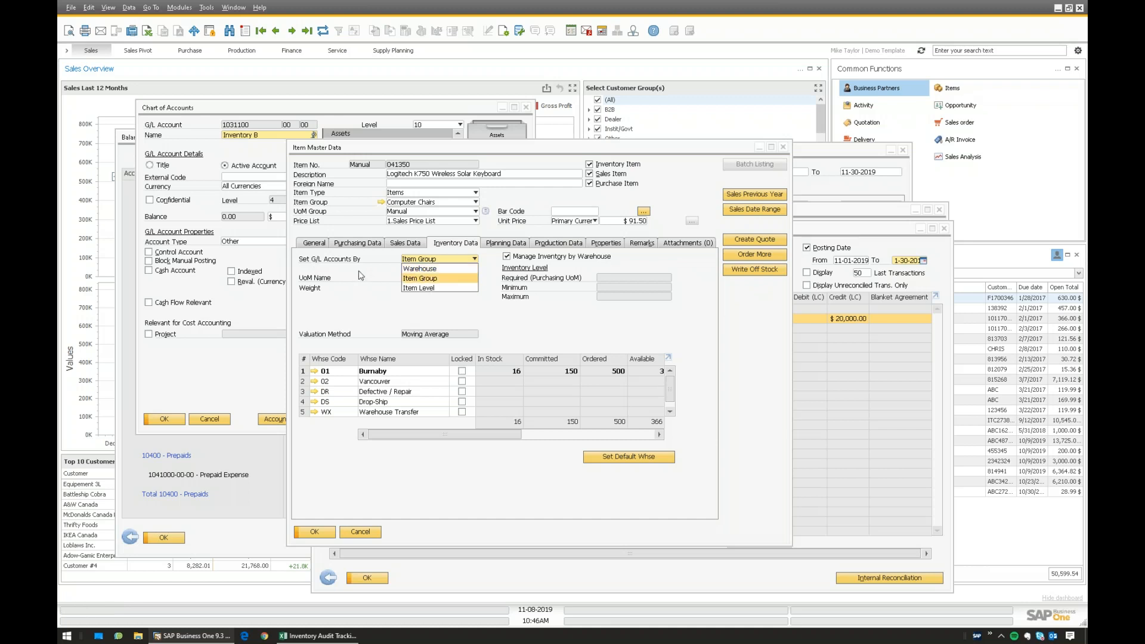
click(423, 278)
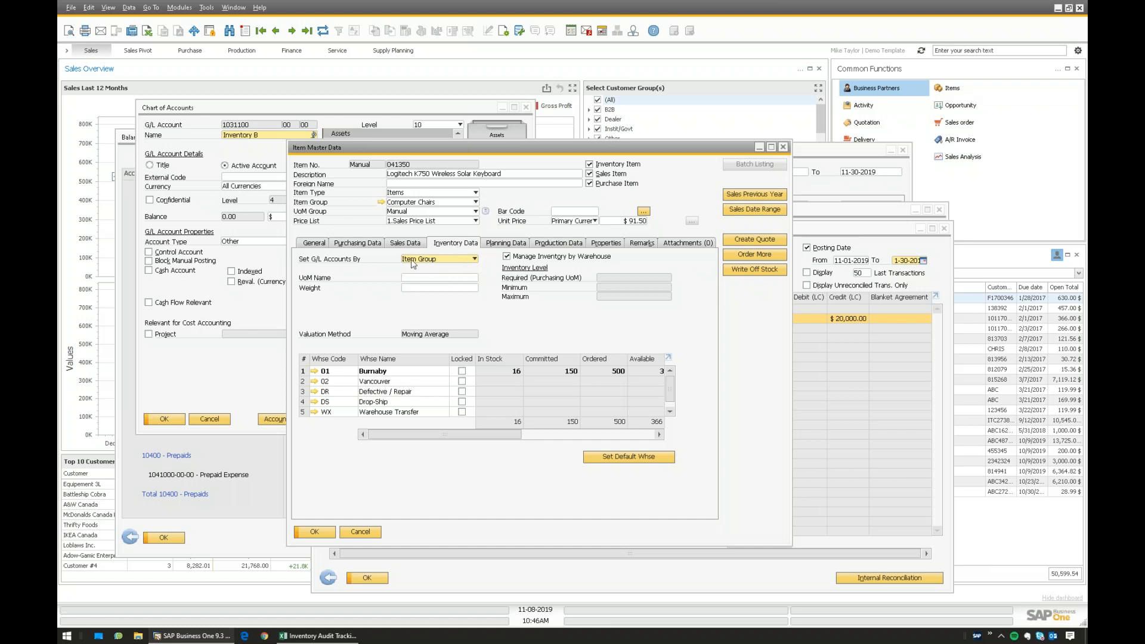
click(439, 262)
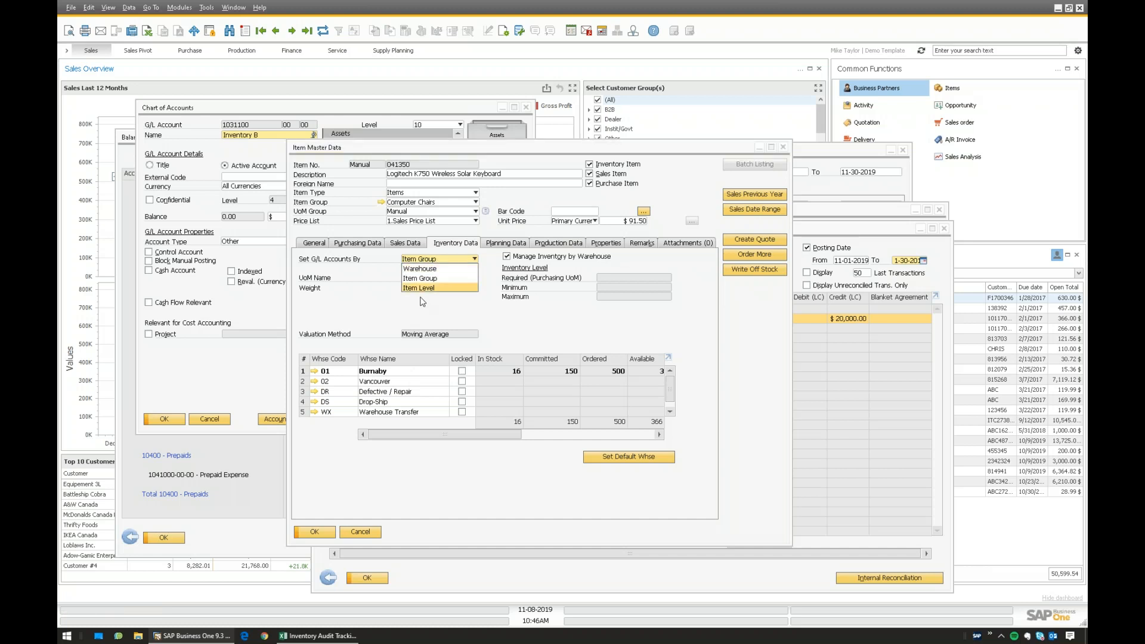
click(394, 311)
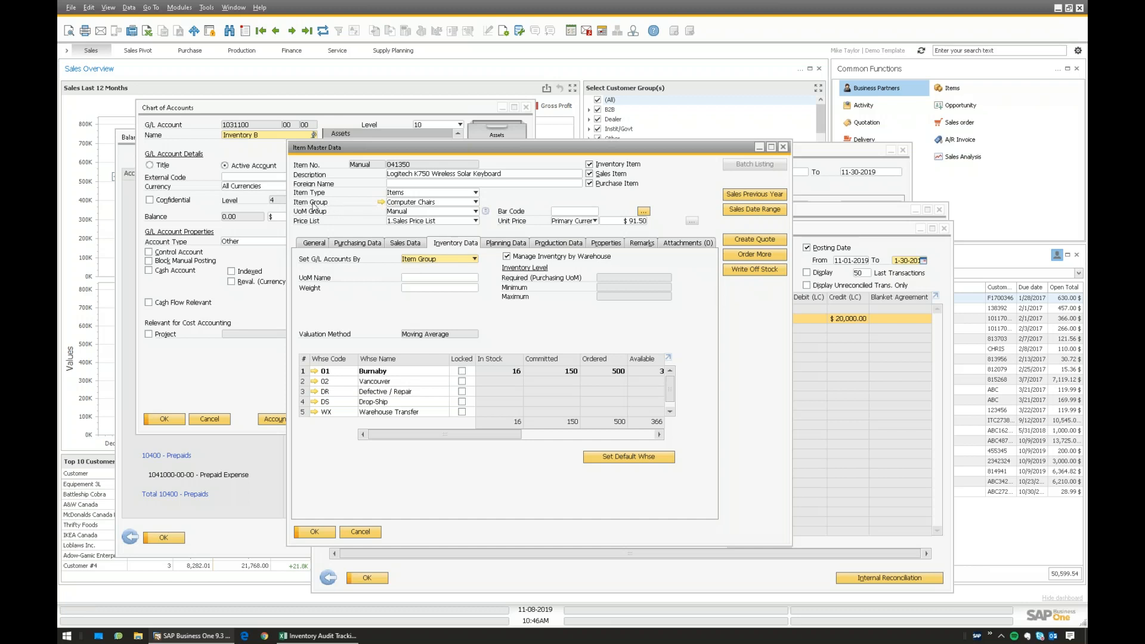
click(381, 203)
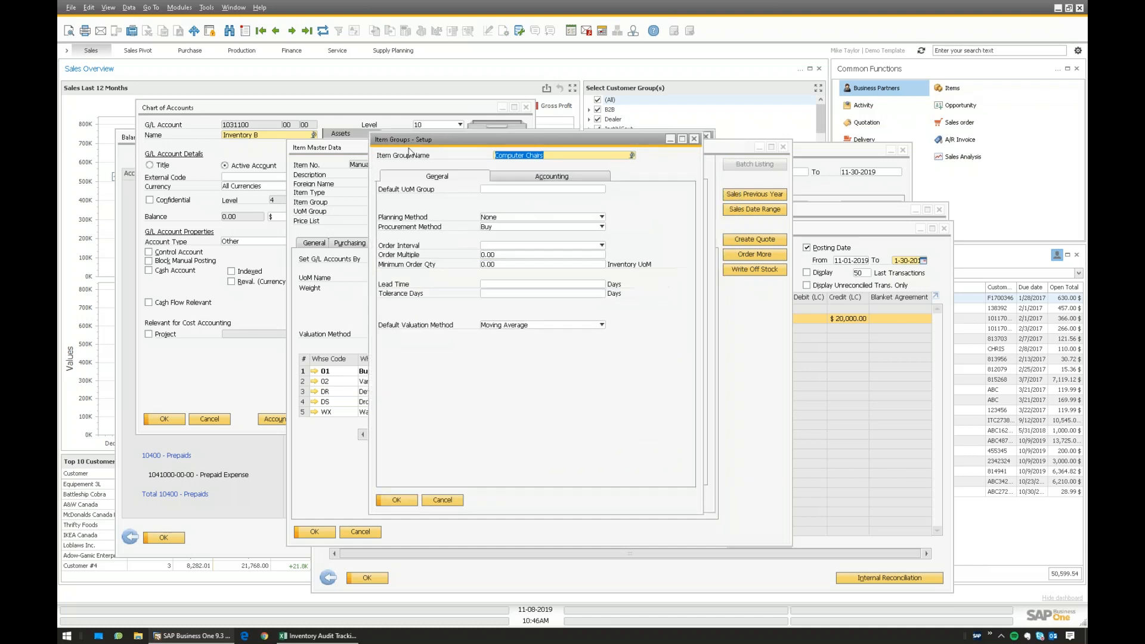
click(441, 204)
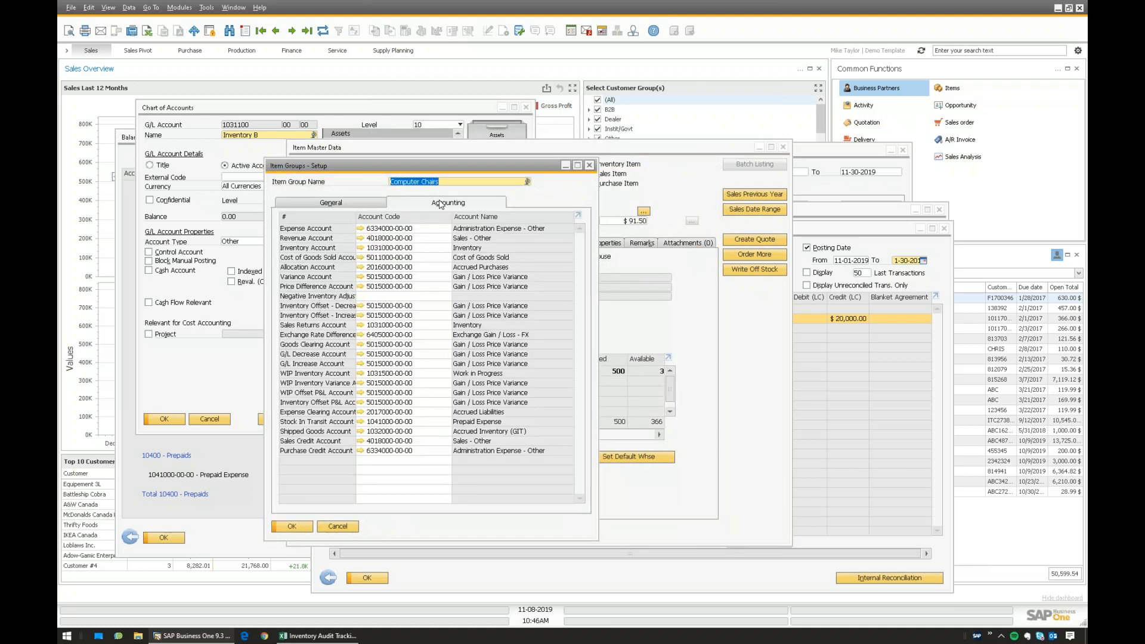
click(427, 250)
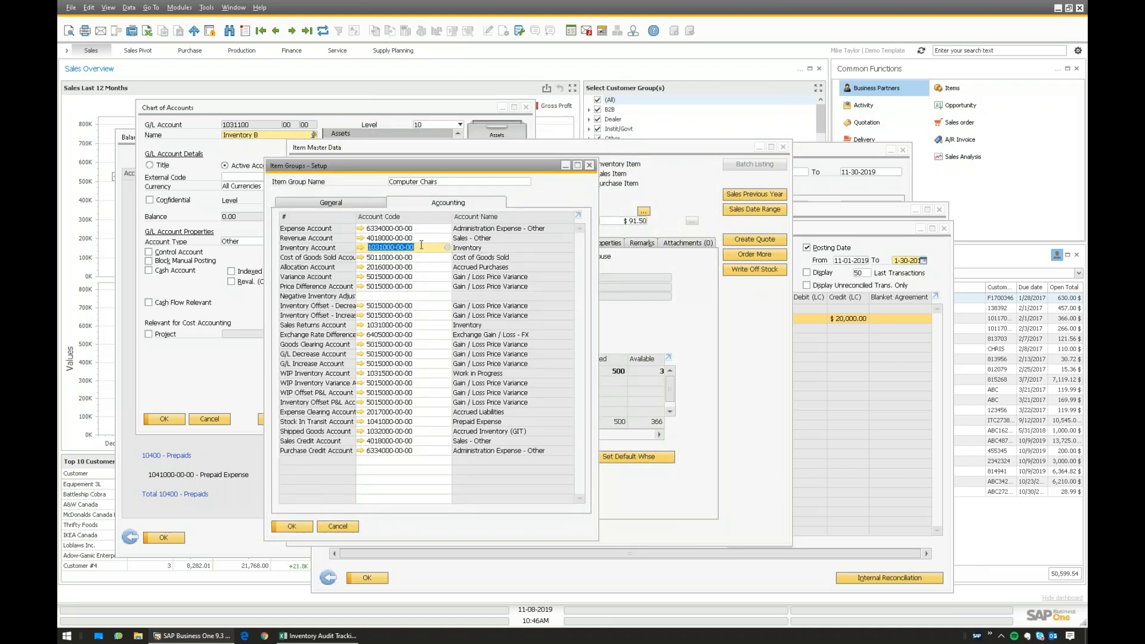
click(412, 326)
click(422, 247)
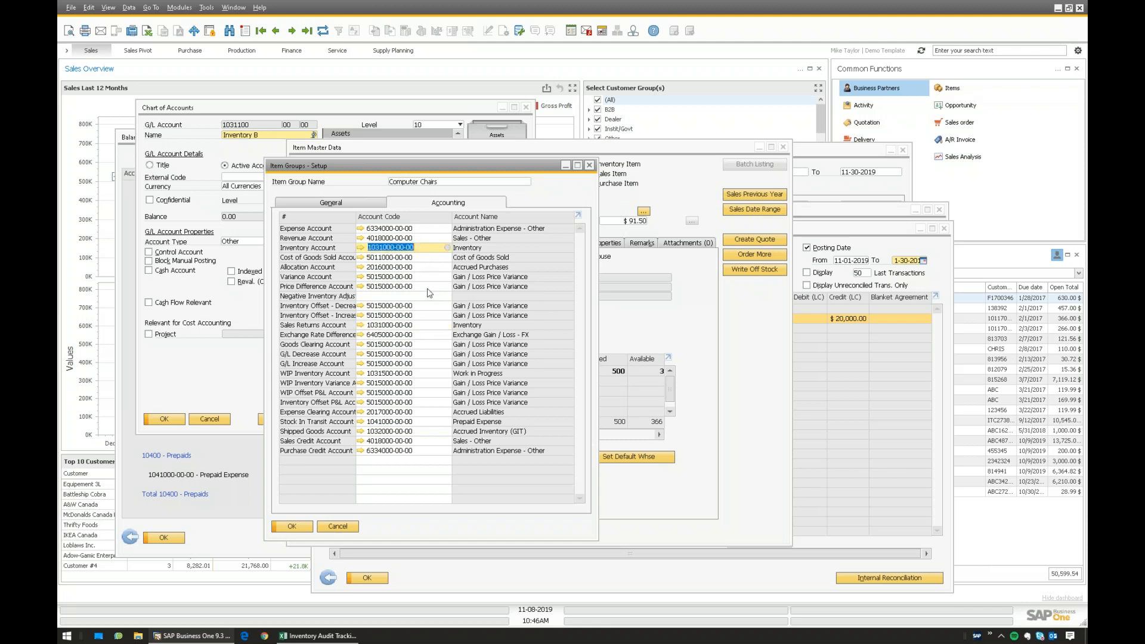
click(422, 323)
click(432, 248)
click(428, 326)
click(428, 249)
click(431, 325)
click(427, 250)
click(418, 327)
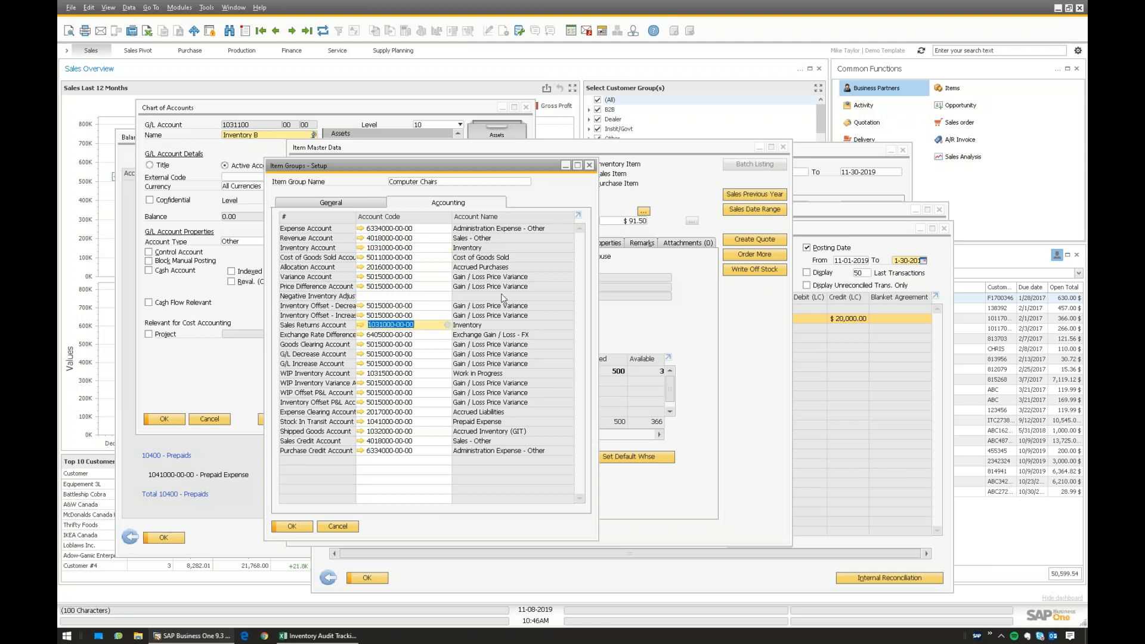
click(425, 249)
click(428, 328)
click(425, 248)
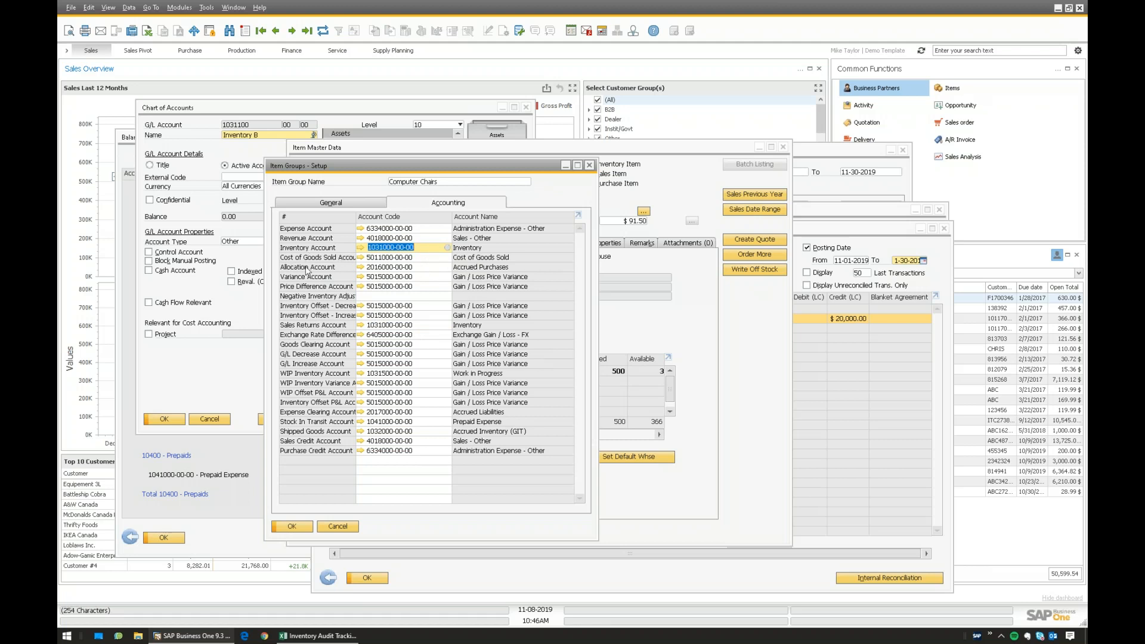
click(421, 277)
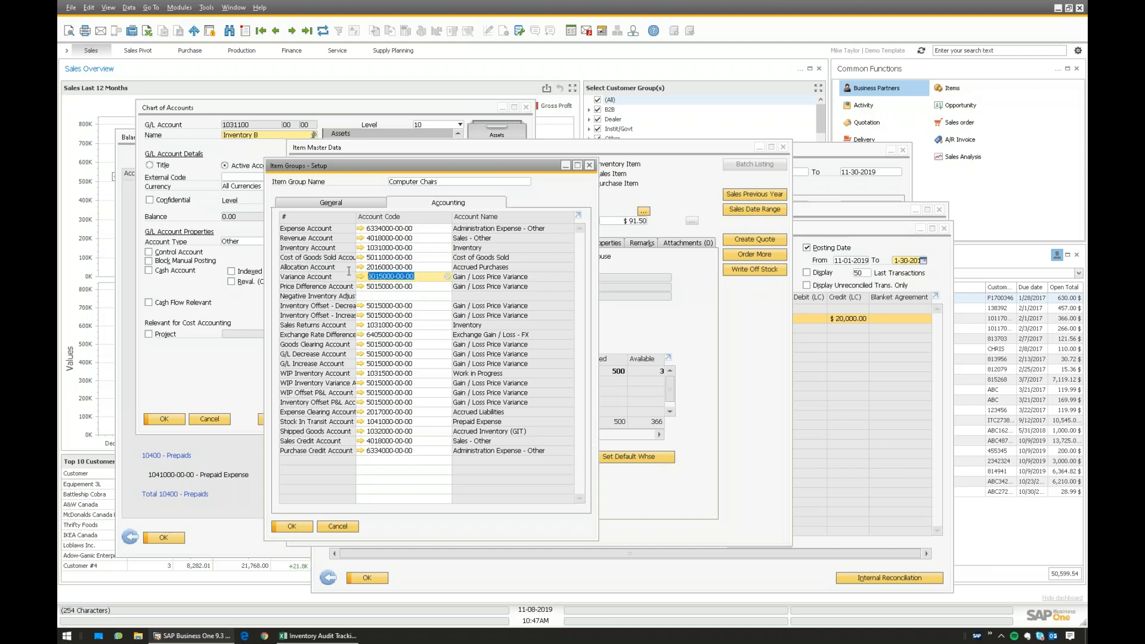
click(420, 278)
click(431, 247)
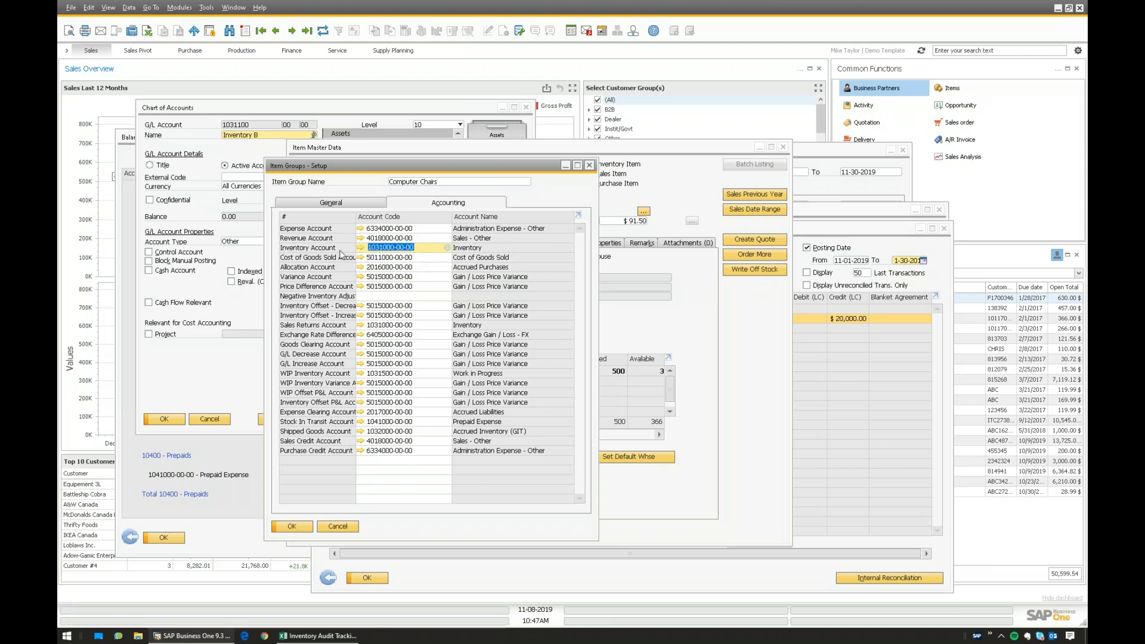
click(392, 325)
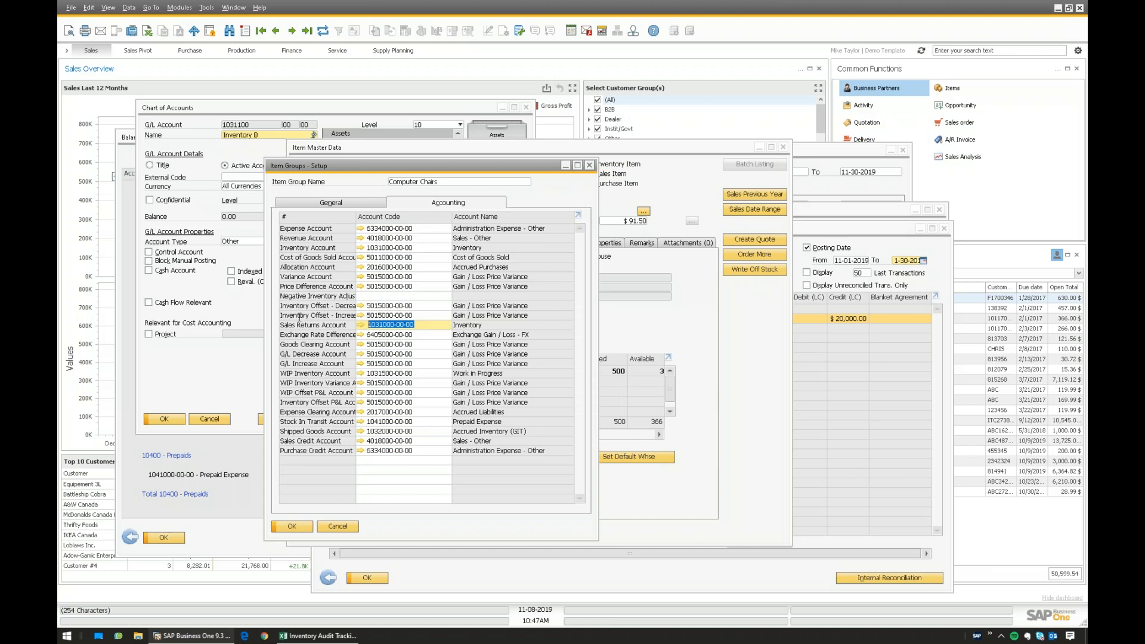
click(420, 323)
click(434, 248)
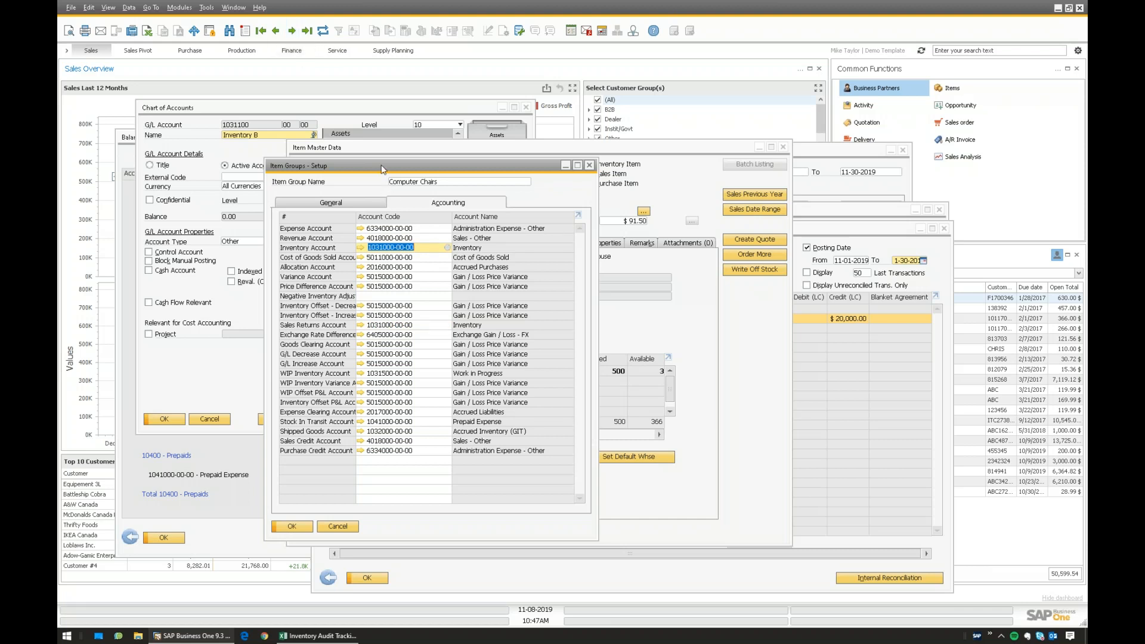
- Step through item groups from Computer Systems to cMATERIAL, checking each inventory account
key(ctrl+Right)
key(ctrl+Right)
key(ctrl+Right)
key(ctrl+Right)
key(ctrl+Right)
key(ctrl+Right)
key(ctrl+Right)
key(ctrl+Right)
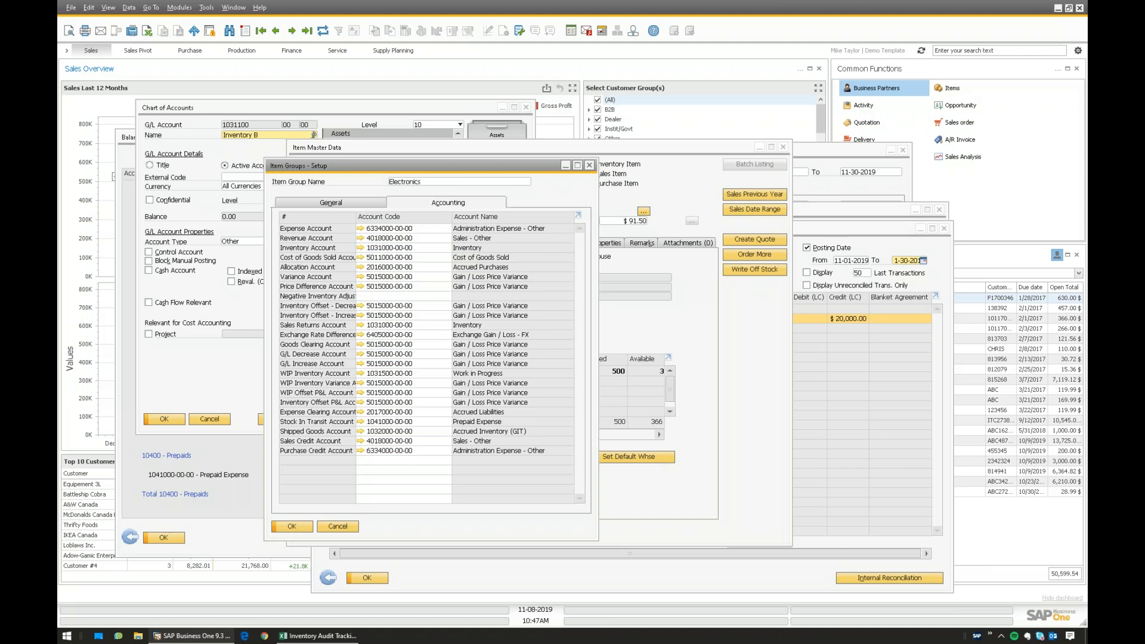
key(ctrl+Left)
key(ctrl+Left)
key(ctrl+Left)
key(ctrl+Left)
key(ctrl+Left)
key(ctrl+Left)
key(ctrl+Left)
key(ctrl+Left)
key(ctrl+Left)
key(ctrl+Left)
key(ctrl+Left)
key(ctrl+Left)
key(ctrl+Left)
key(ctrl+Left)
key(ctrl+Left)
key(ctrl+Left)
key(ctrl+Left)
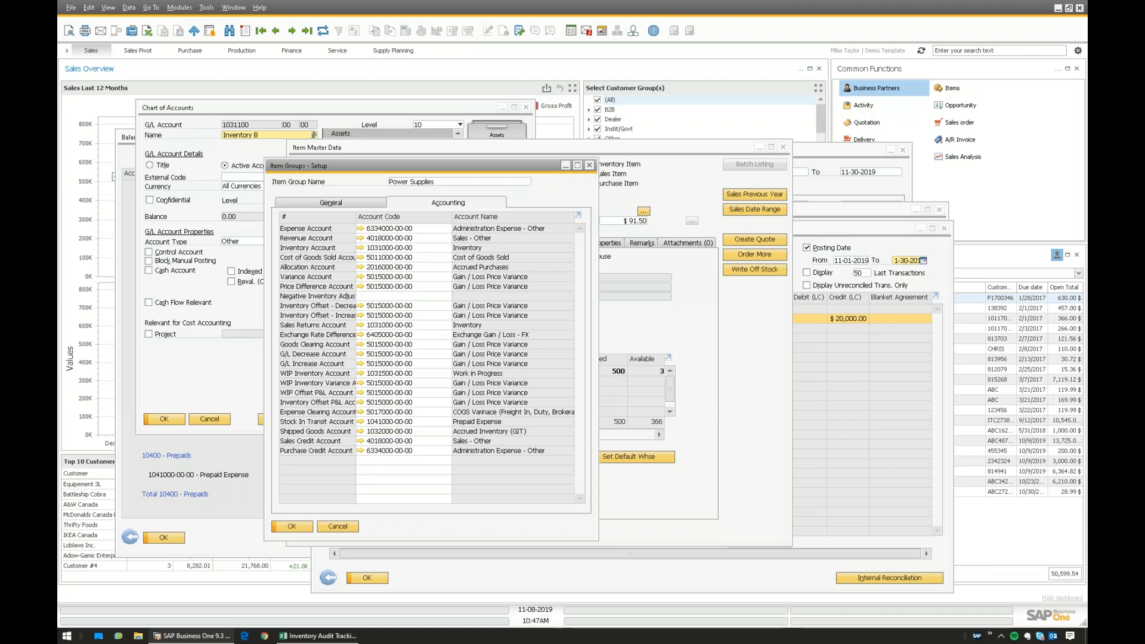
key(ctrl+Left)
key(ctrl+Left)
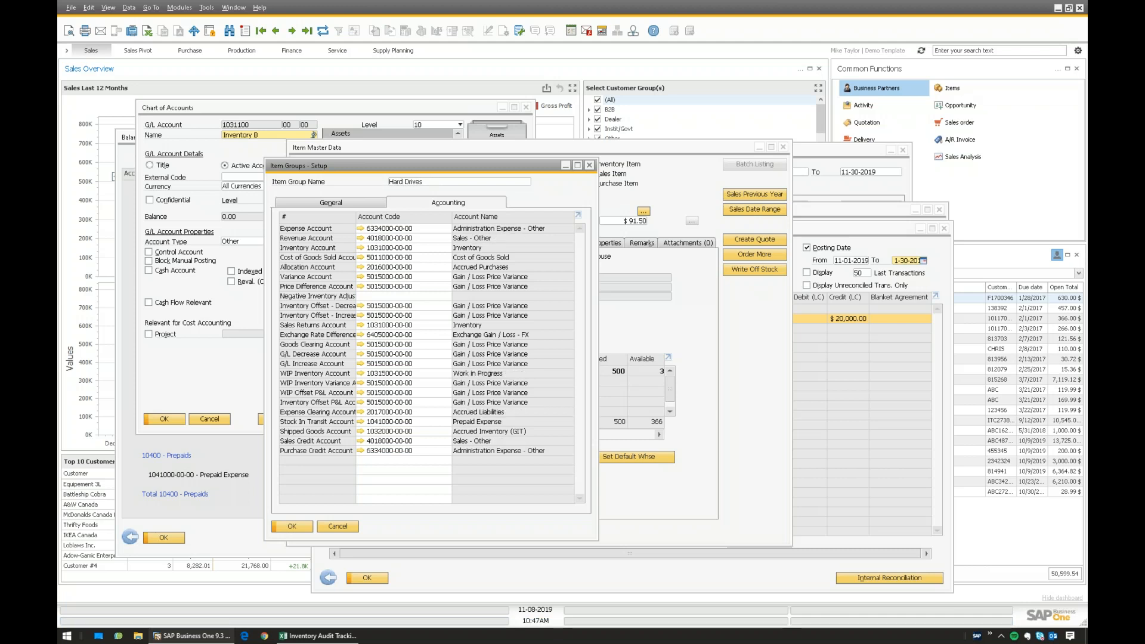
key(ctrl+Left)
key(ctrl+Left)
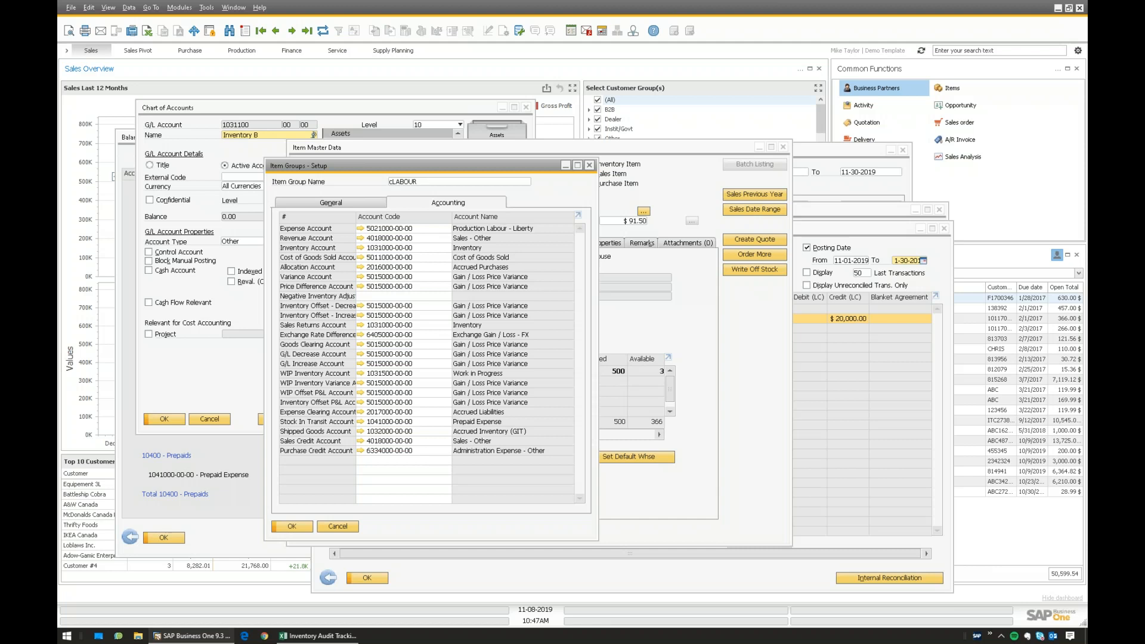
key(ctrl+Left)
key(ctrl+Left)
key(ctrl+Left)
key(ctrl+Left)
key(ctrl+Left)
key(ctrl+Left)
key(ctrl+Left)
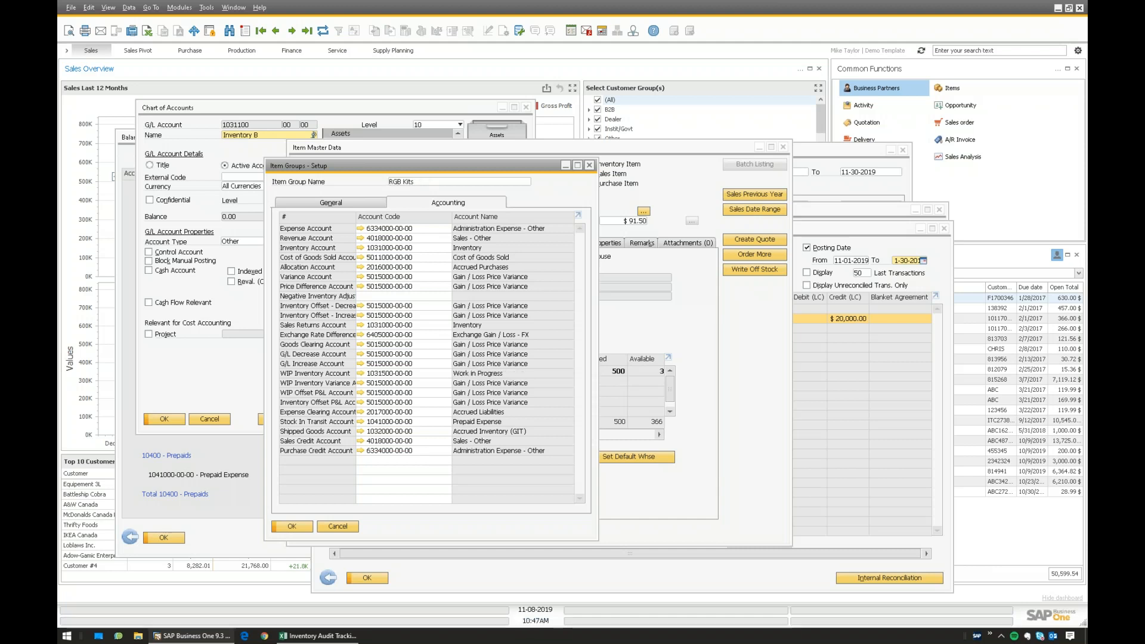
key(ctrl+Left)
key(ctrl+Left)
key(ctrl+Left)
key(ctrl+Left)
key(ctrl+Left)
key(ctrl+Left)
key(ctrl+Left)
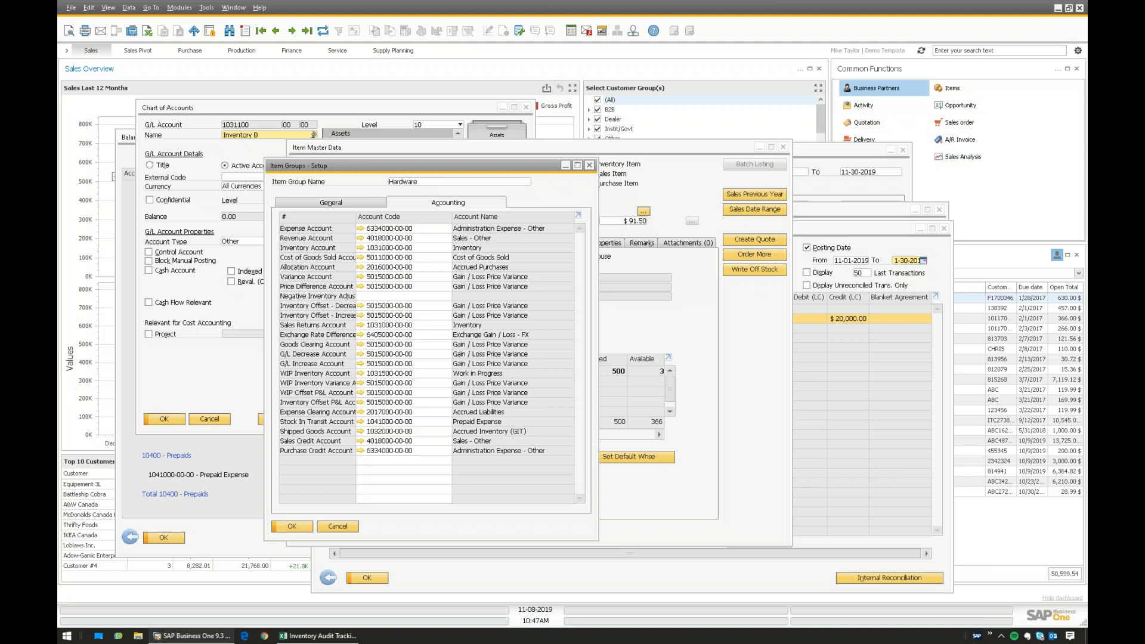
key(ctrl+Left)
key(ctrl+Left)
key(ctrl+Left)
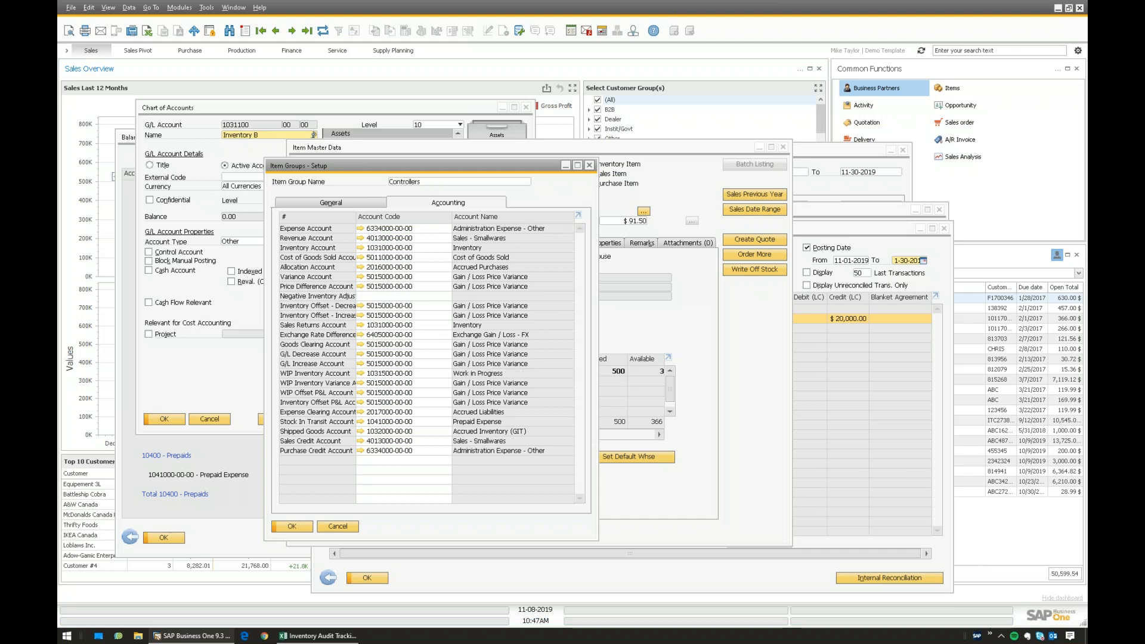
key(ctrl+Left)
key(ctrl+Left)
key(ctrl+Left)
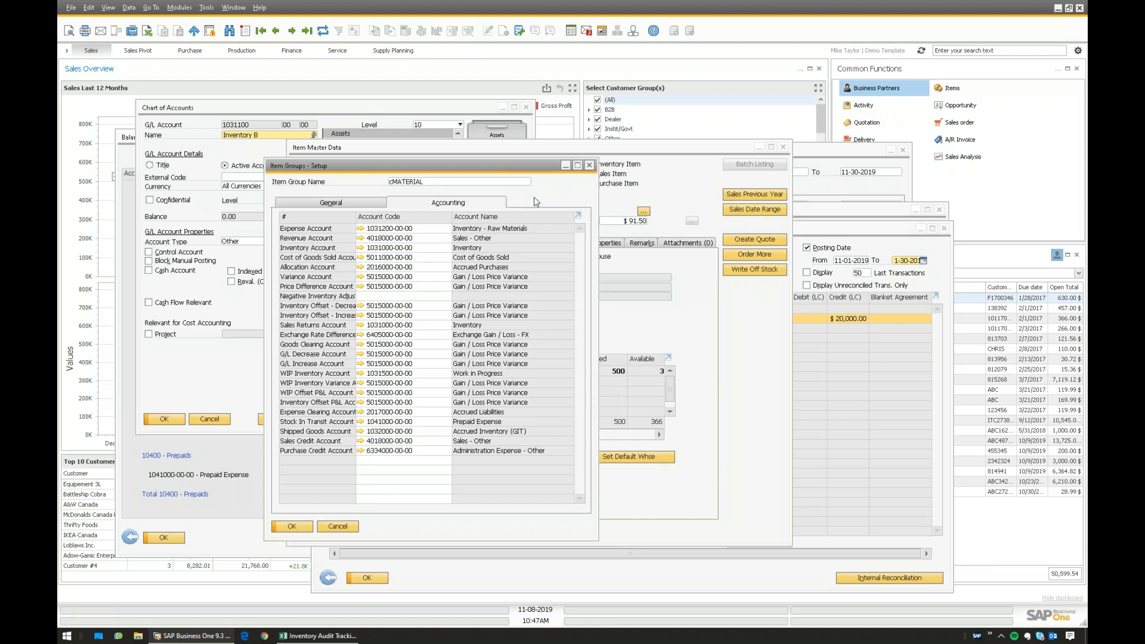
- Close the item group setup and select the $20,000 deltas D15:D16 in the Excel workbook
click(591, 166)
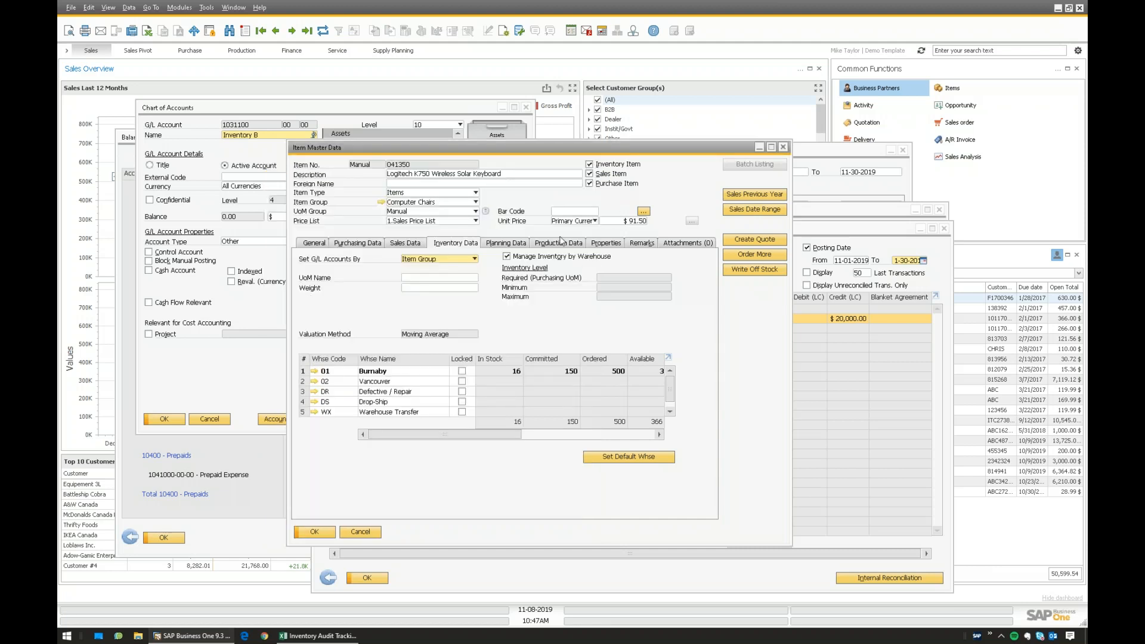
click(847, 235)
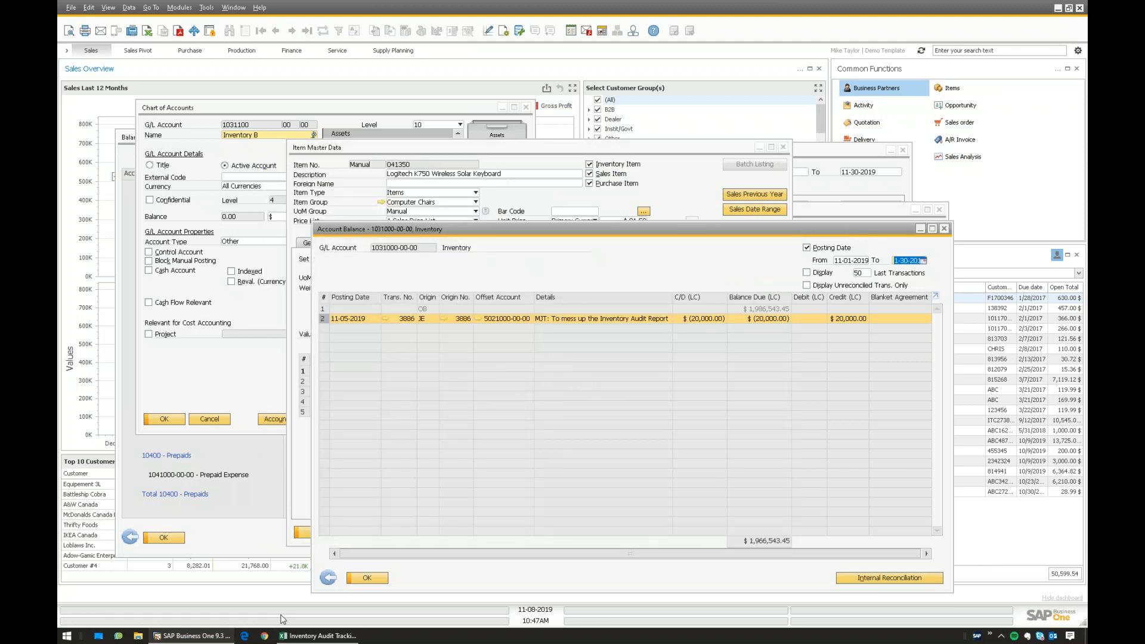
click(336, 636)
drag(605, 370, 609, 356)
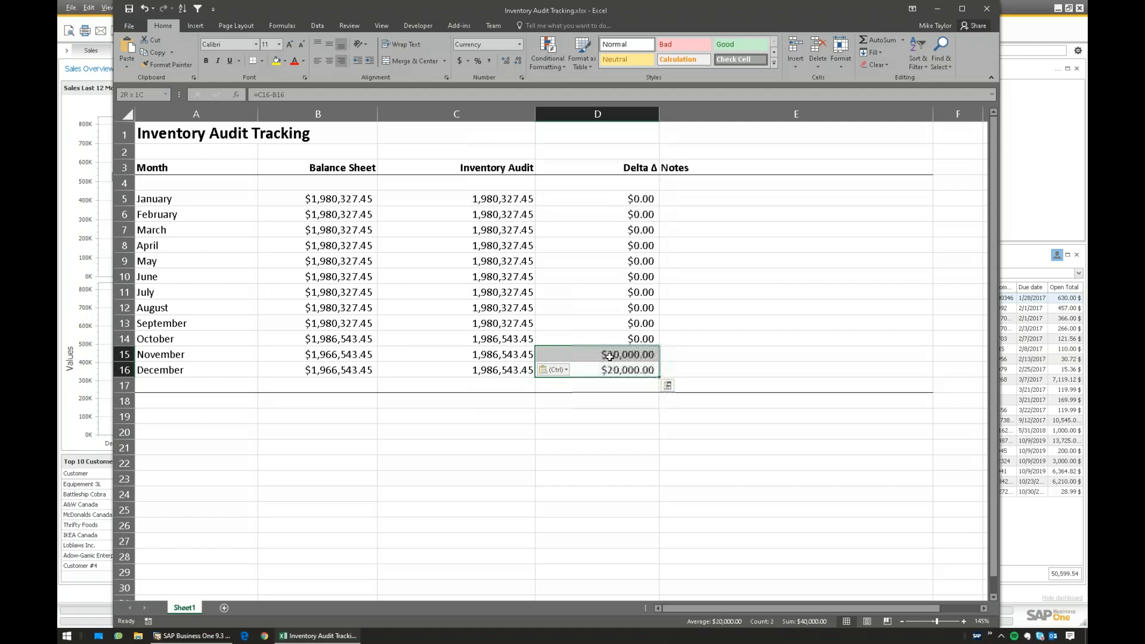
- Select deltas D15:D16, then D5 through D16, then the December row, before returning to SAP
click(192, 636)
click(318, 636)
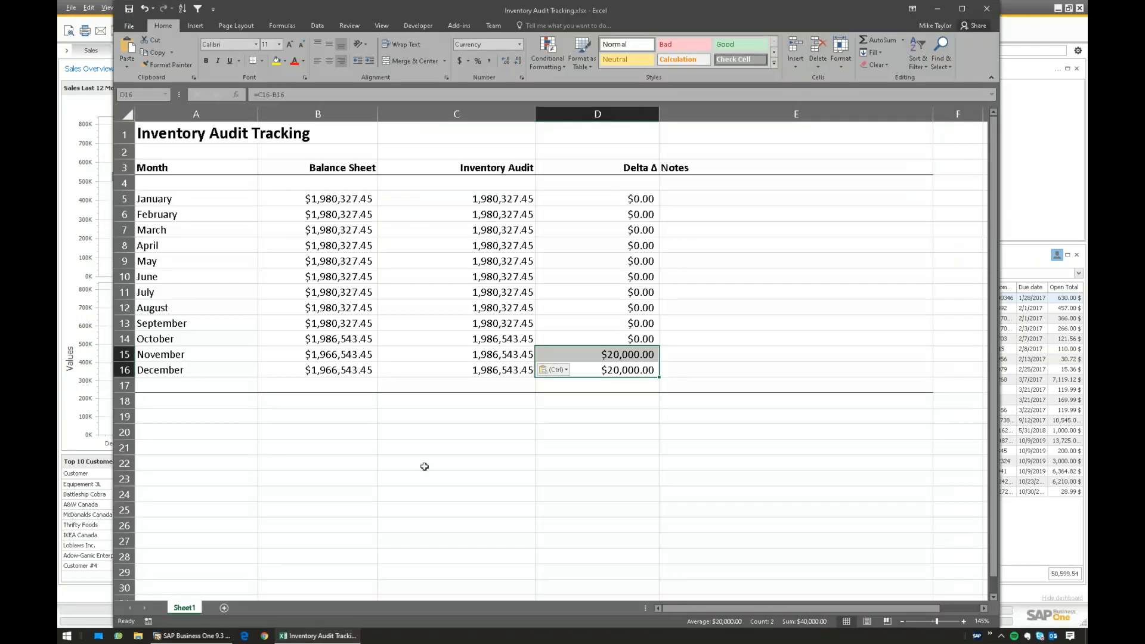
drag(620, 354, 622, 370)
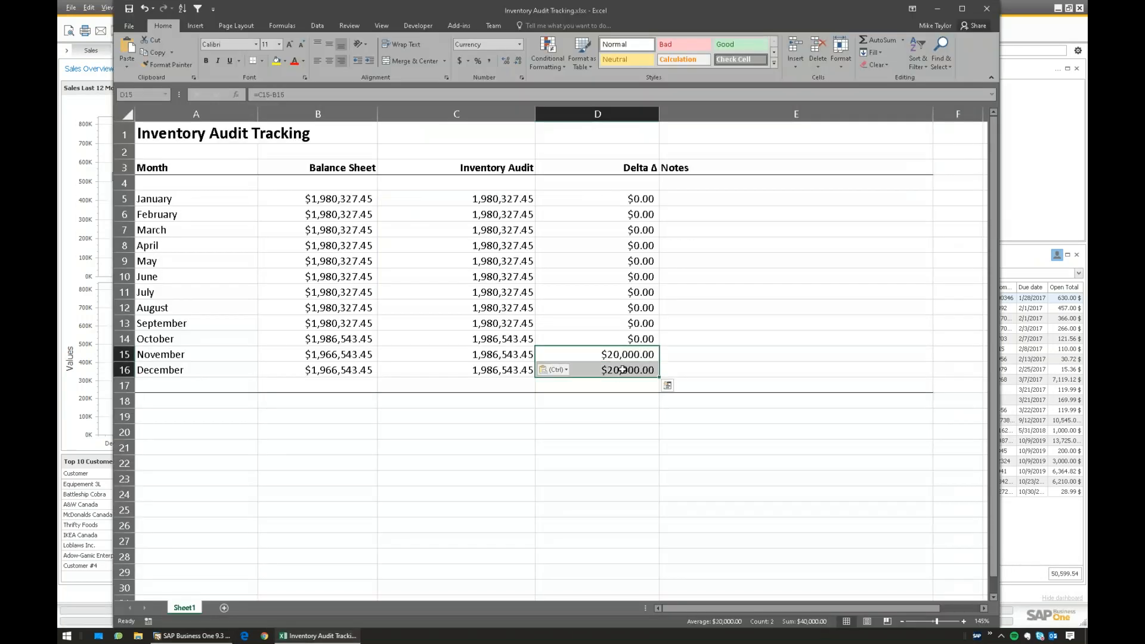
click(648, 198)
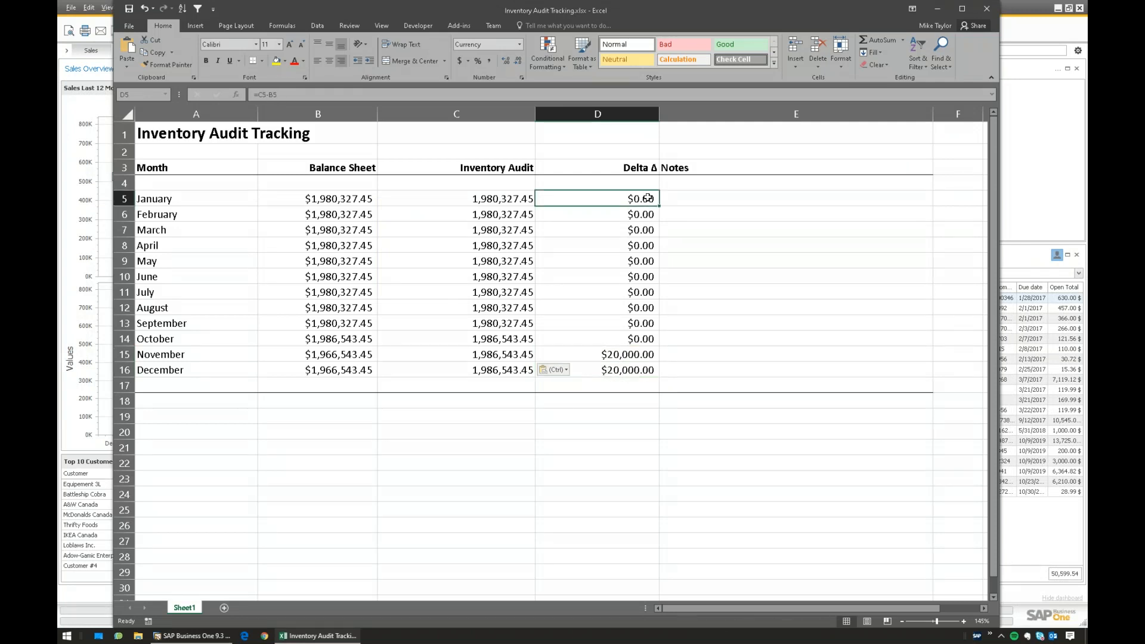
key(ctrl+shift+Down)
drag(197, 369, 634, 371)
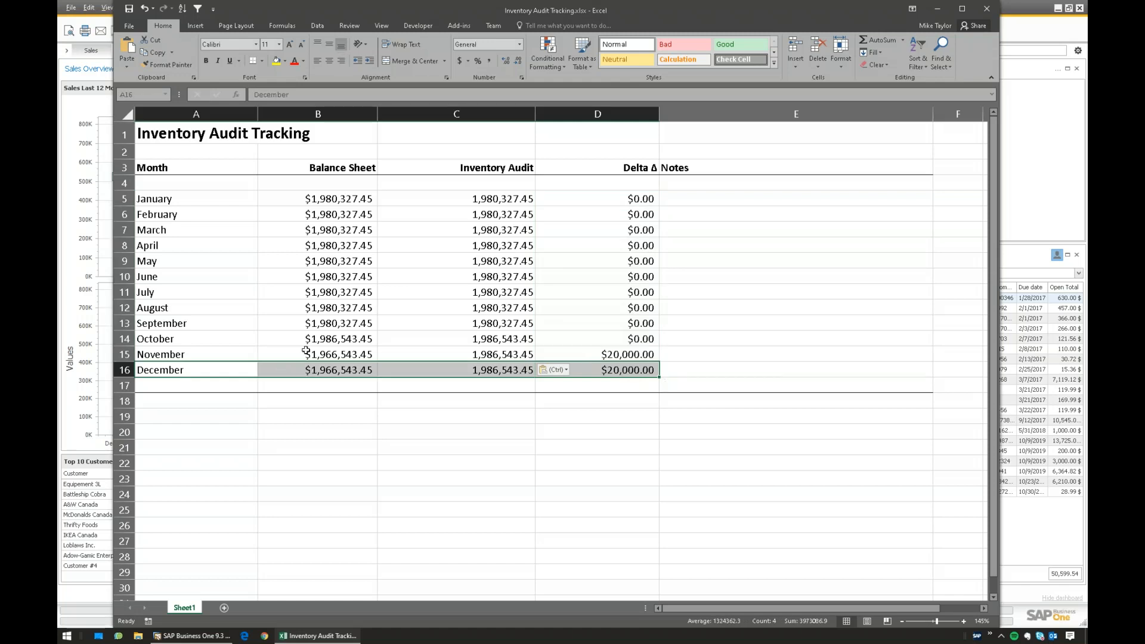
click(191, 636)
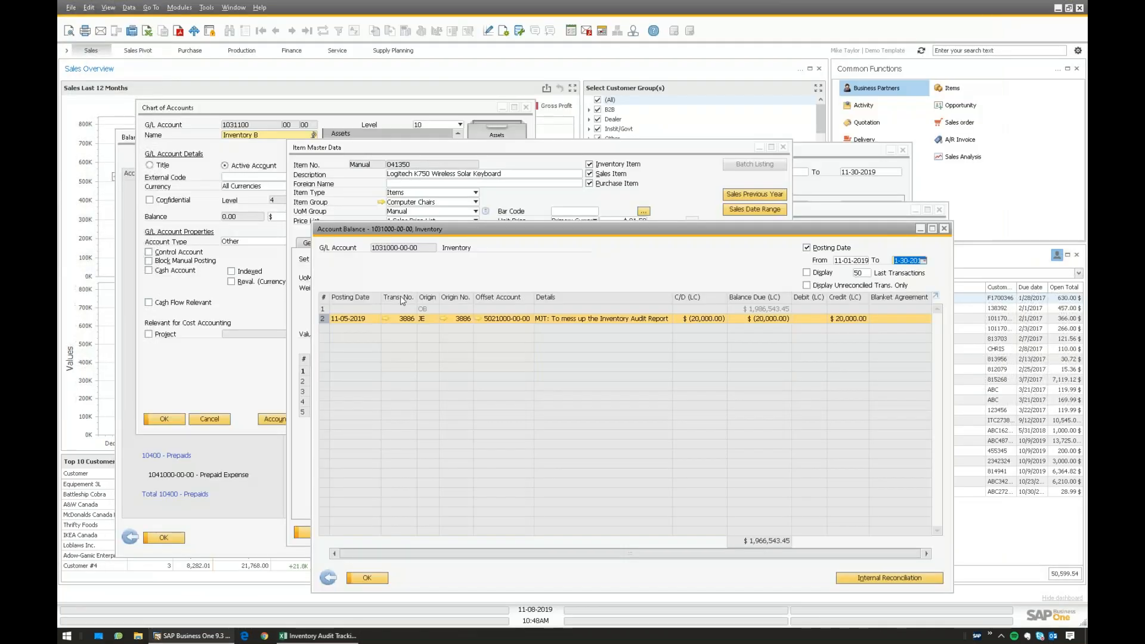
- Bring up the Computer Chairs item group's accounting settings from the keyboard item's master data
click(381, 202)
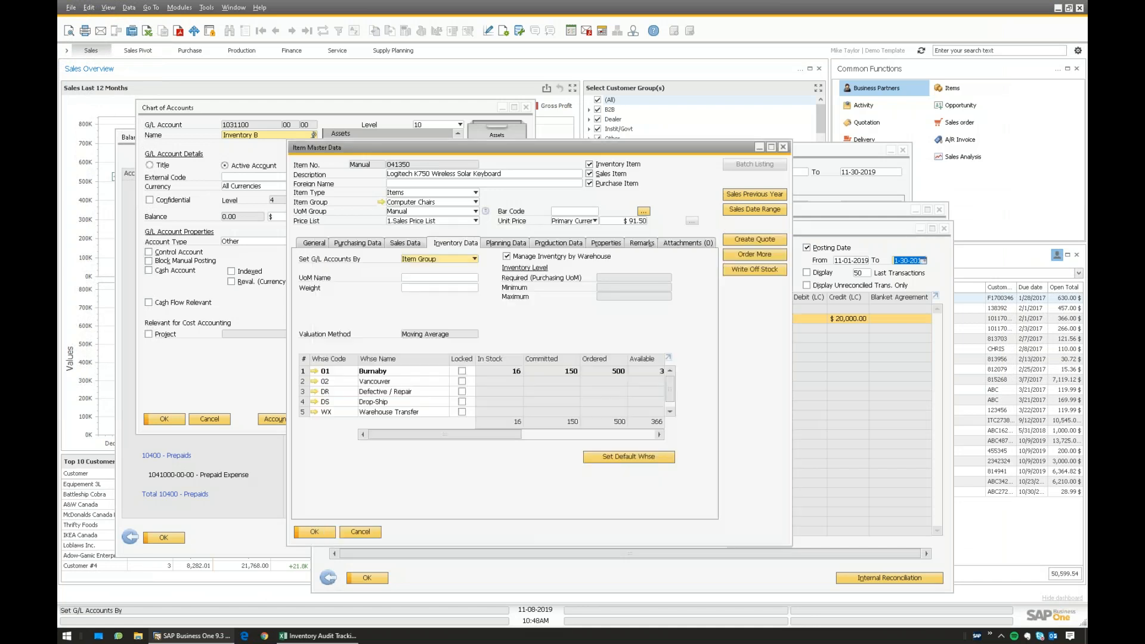
click(448, 202)
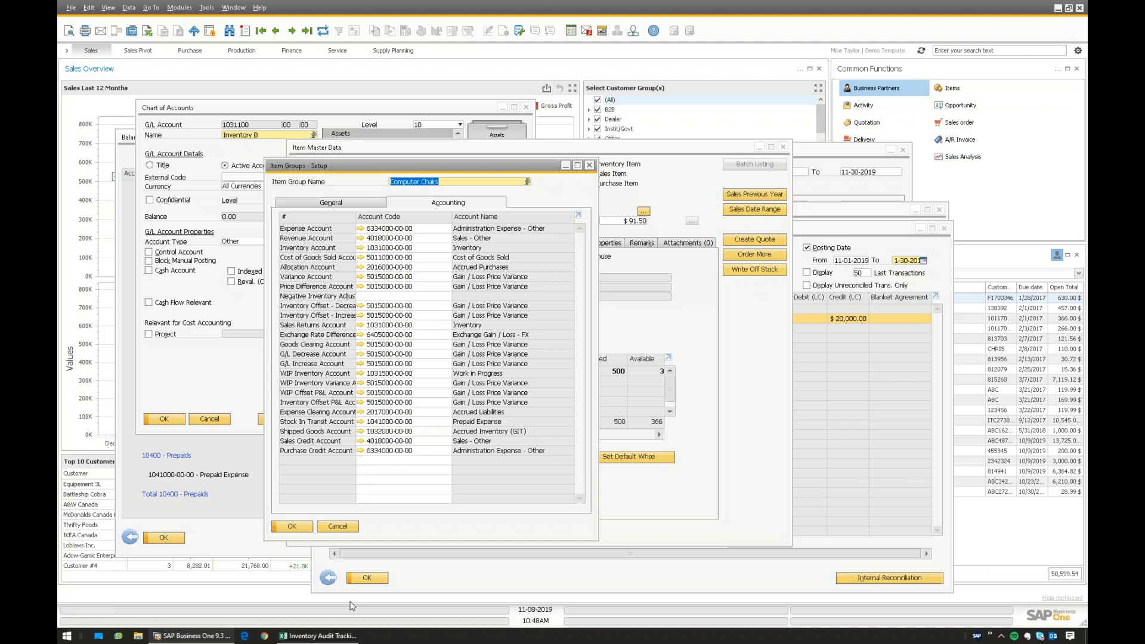
click(301, 636)
click(213, 640)
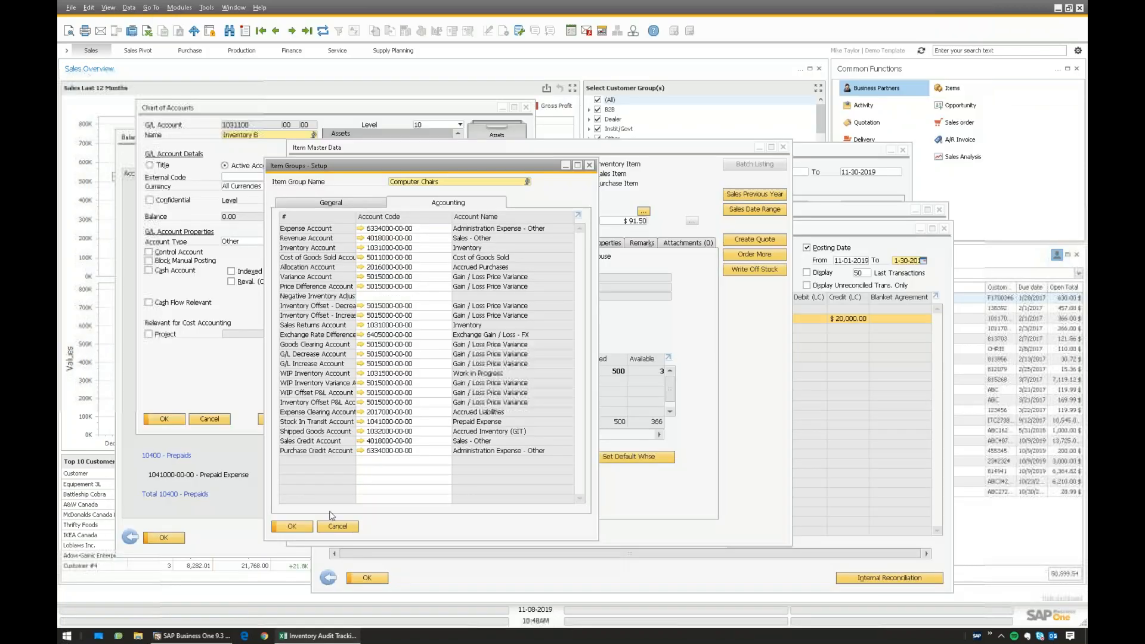
click(432, 248)
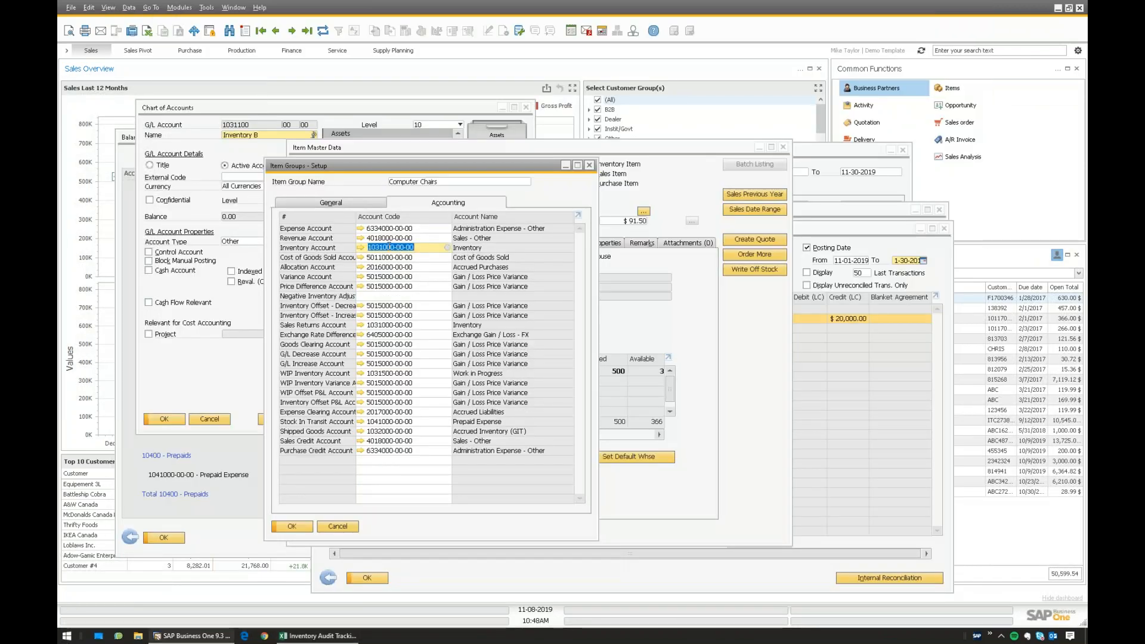
drag(419, 245, 356, 246)
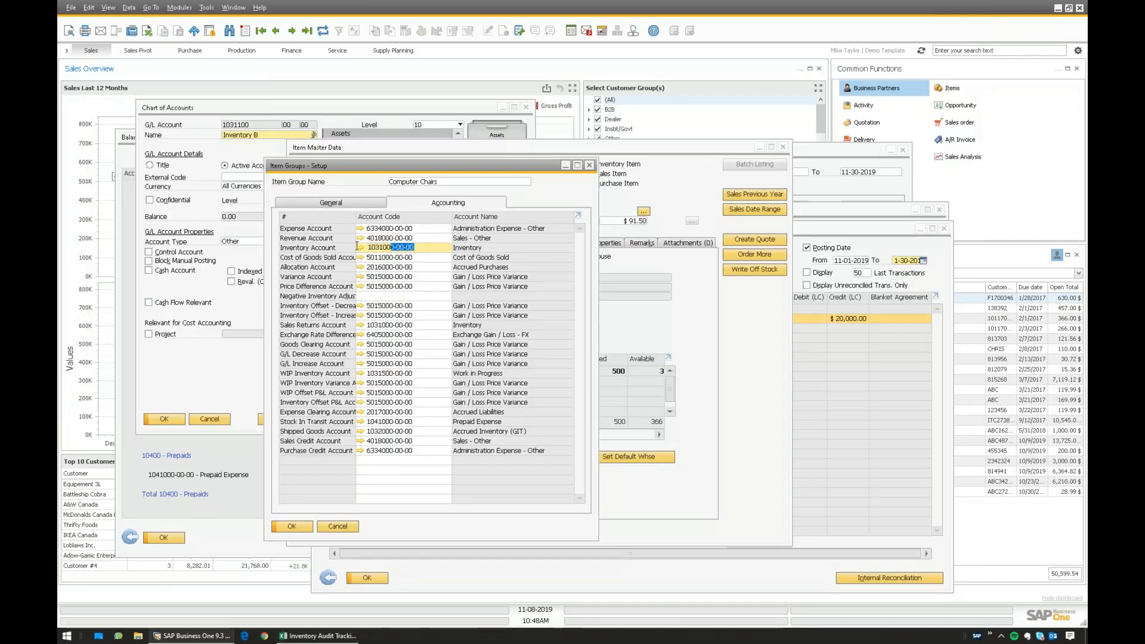
click(432, 325)
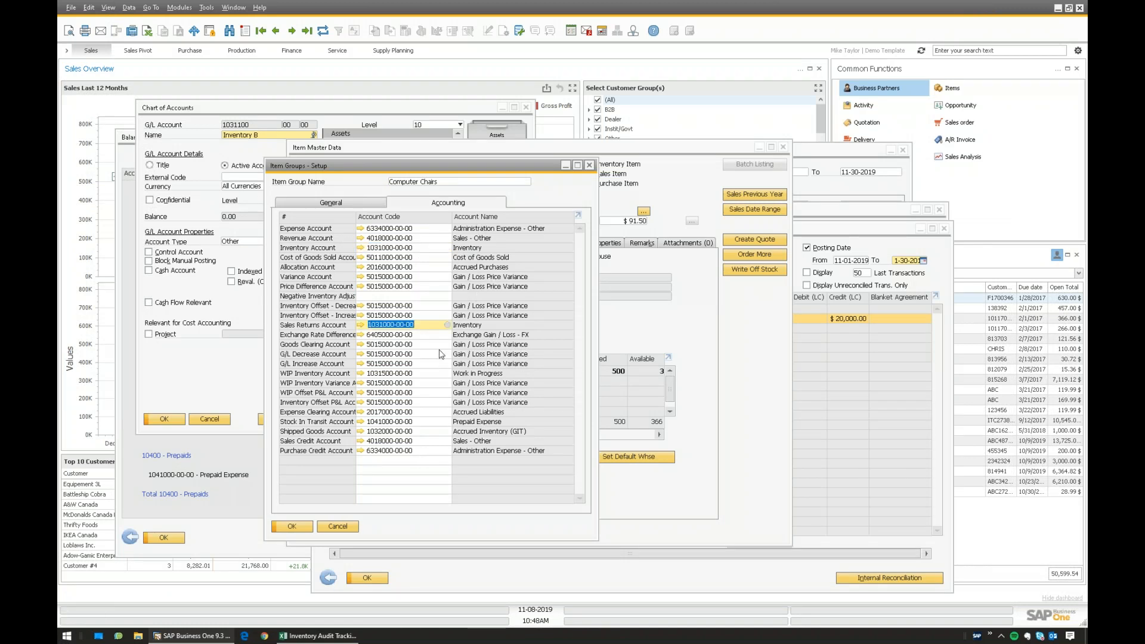
click(422, 374)
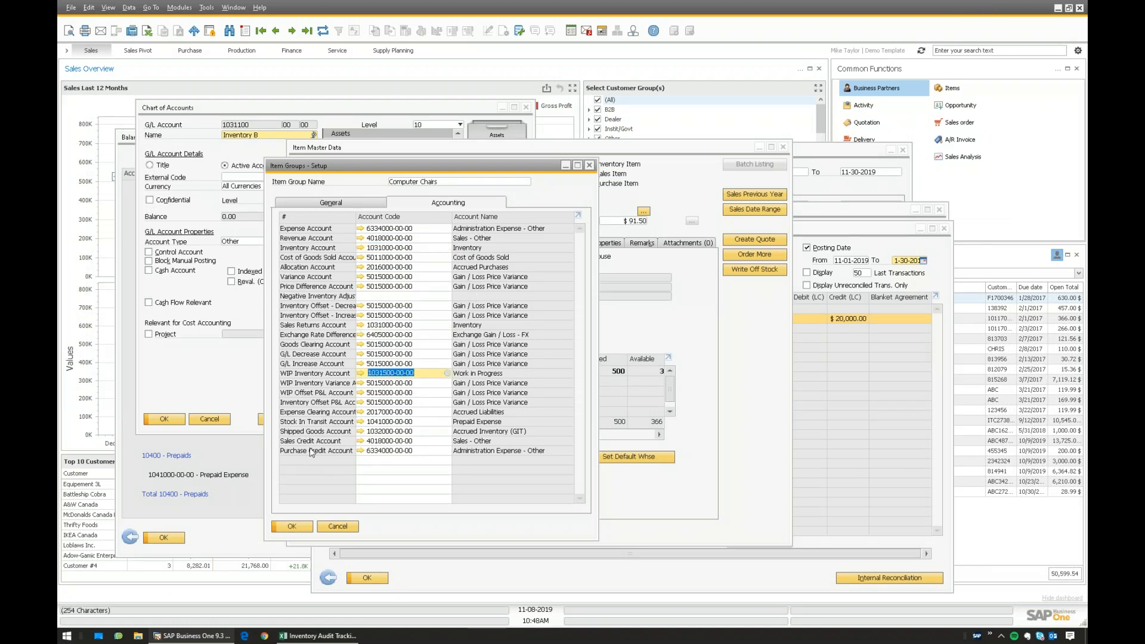
click(418, 441)
double_click(418, 440)
click(422, 440)
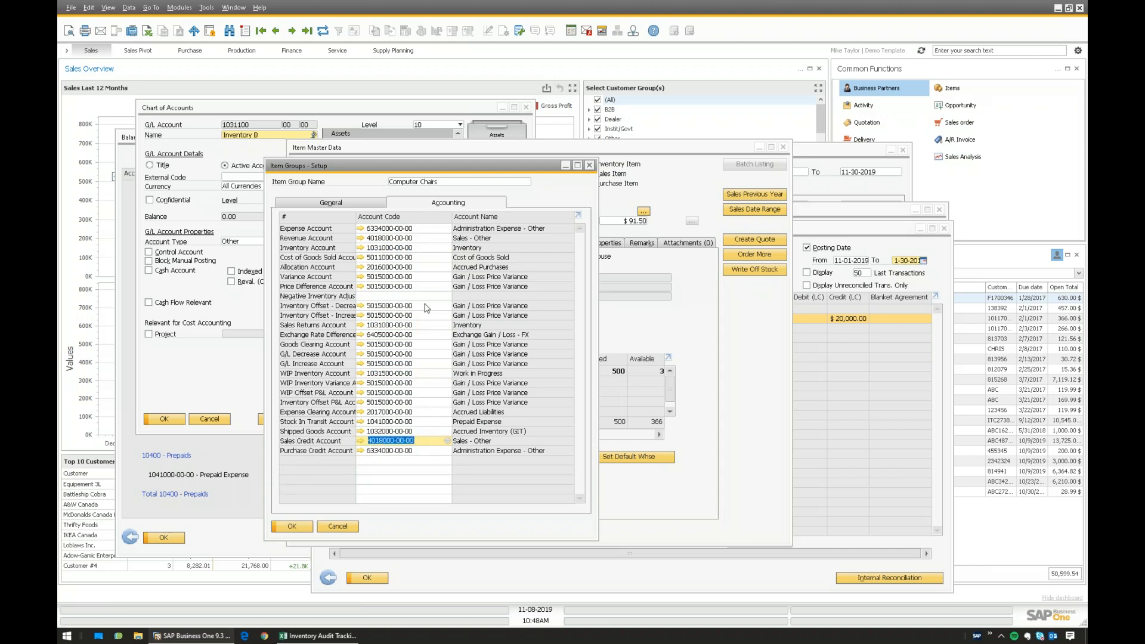
click(410, 248)
click(421, 443)
click(413, 248)
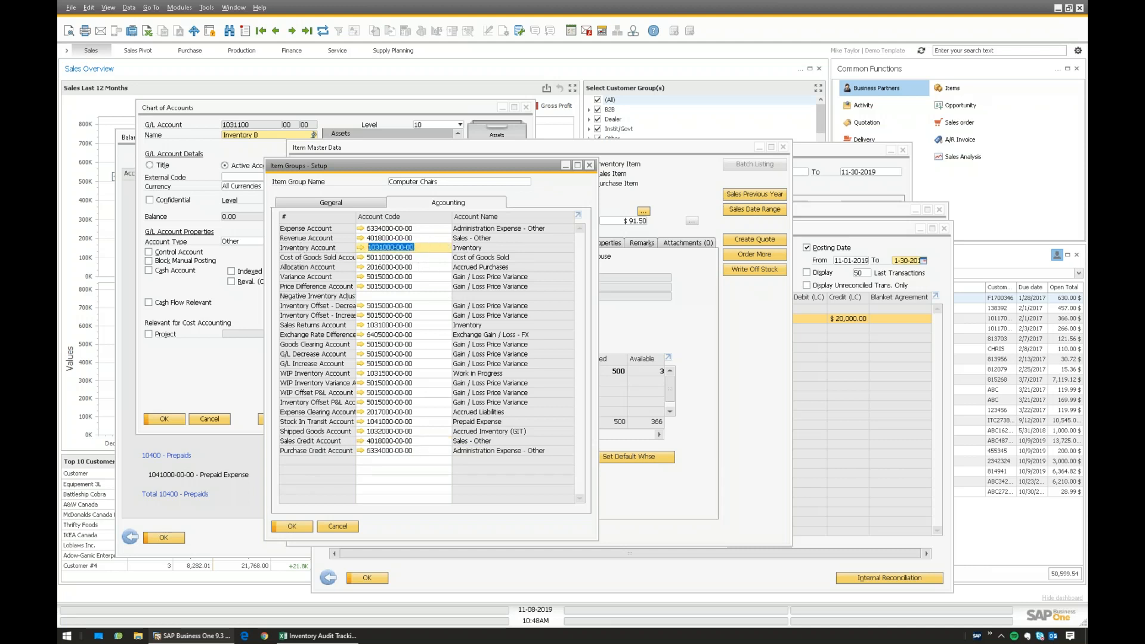
- In the audit workbook, select December row A16:D16 and check the B16 balance sheet value
click(303, 636)
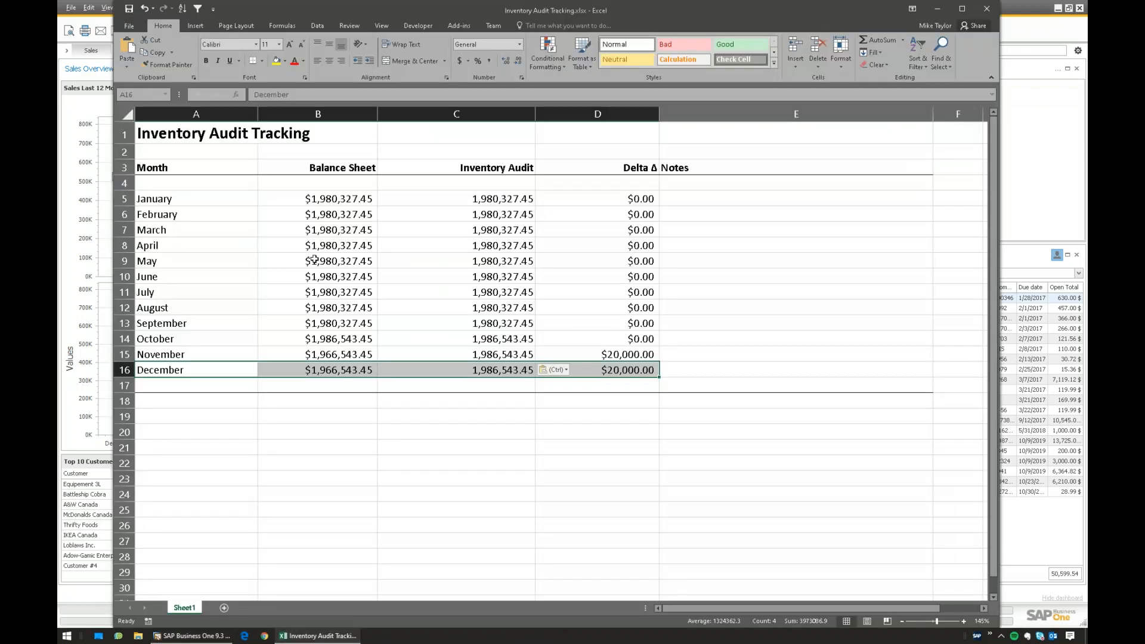
click(205, 371)
key(ctrl+shift+Right)
drag(175, 368, 596, 368)
click(585, 371)
click(348, 368)
click(192, 636)
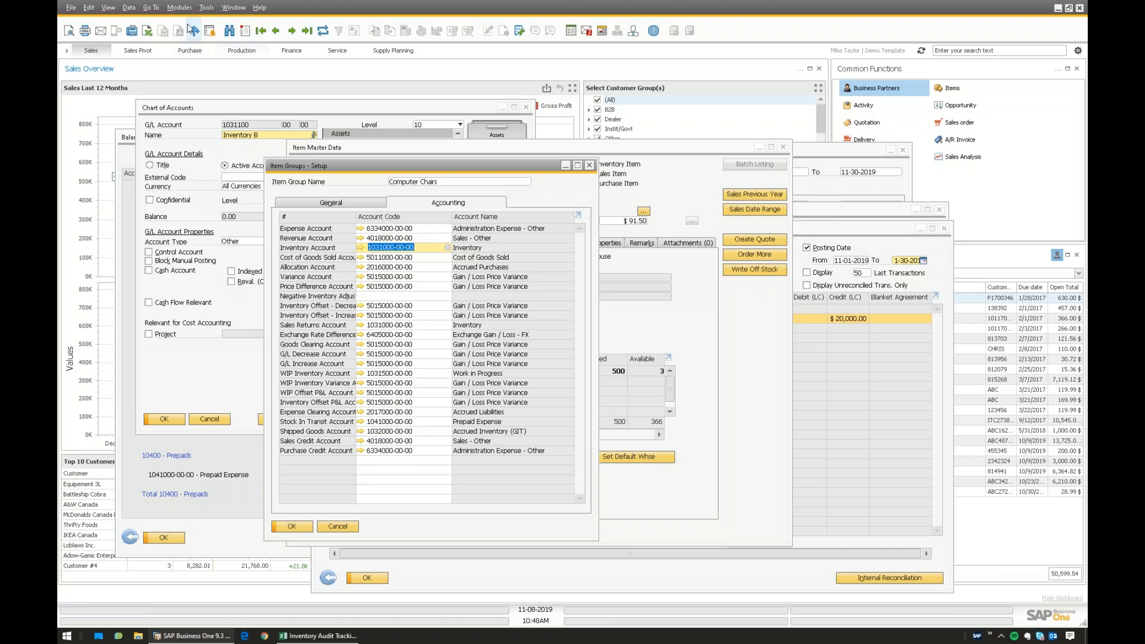
- Open a new Chart of Accounts window from Modules > Financials
click(179, 7)
mouse_move(233, 35)
click(276, 35)
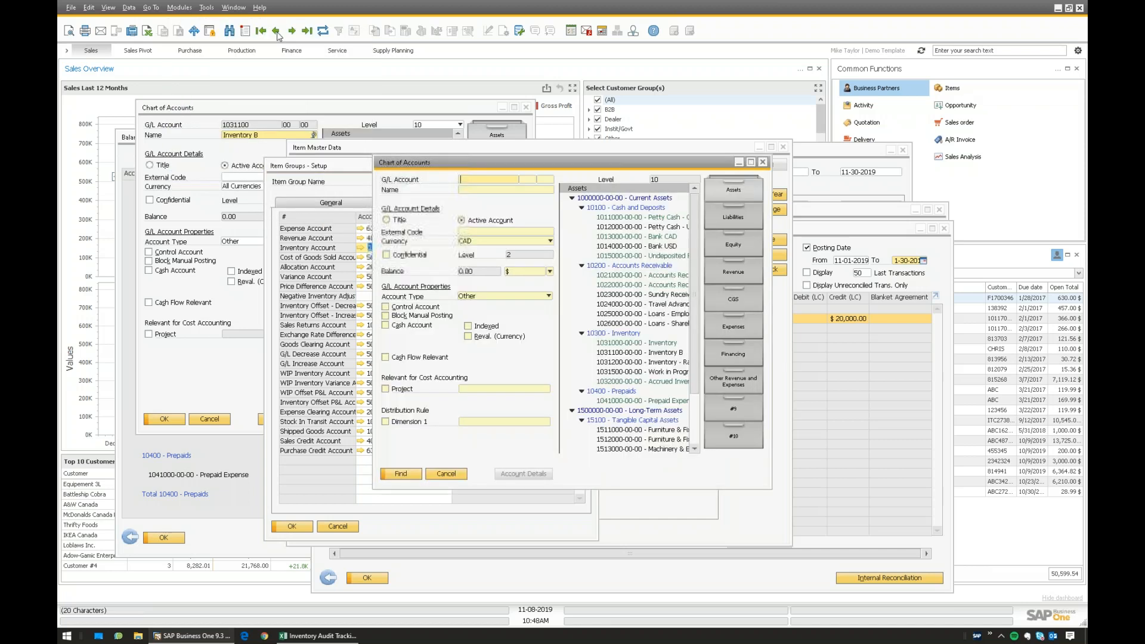
click(649, 353)
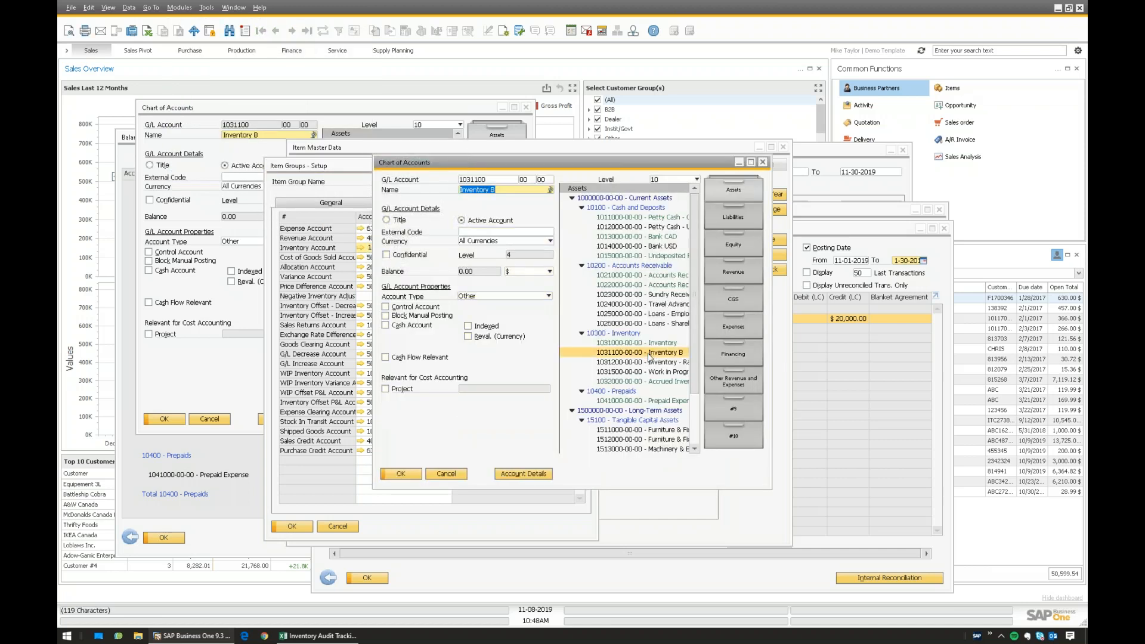
click(650, 343)
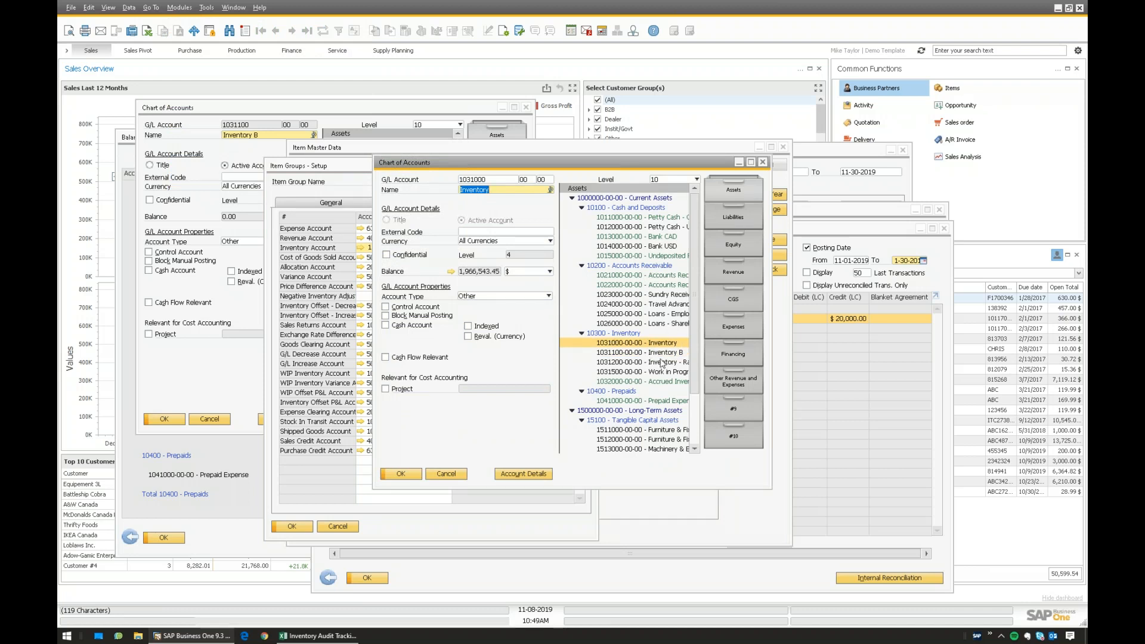
click(620, 357)
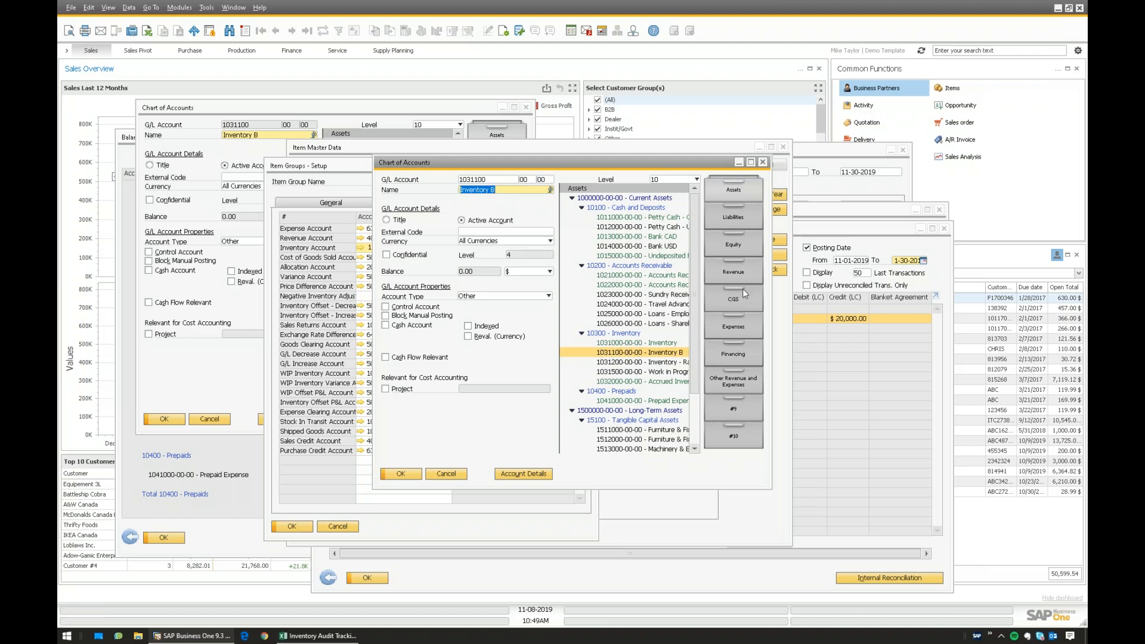
click(643, 345)
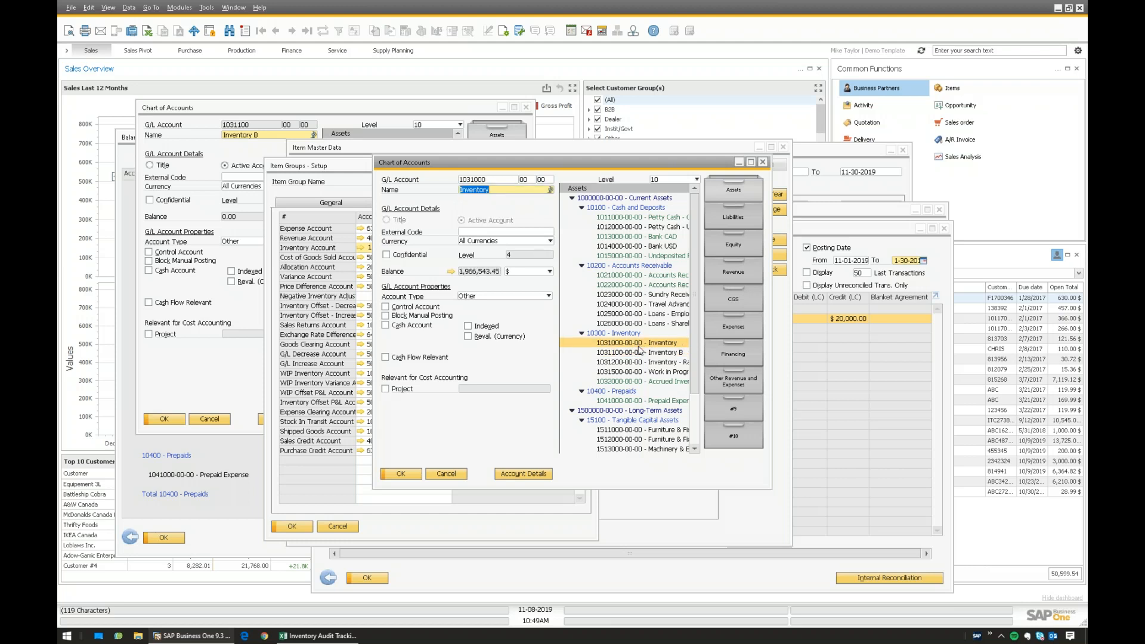
click(640, 351)
click(638, 345)
- Recheck Inventory B, then drill into the 1031000 Inventory balance's transaction list
click(643, 353)
click(639, 345)
click(635, 354)
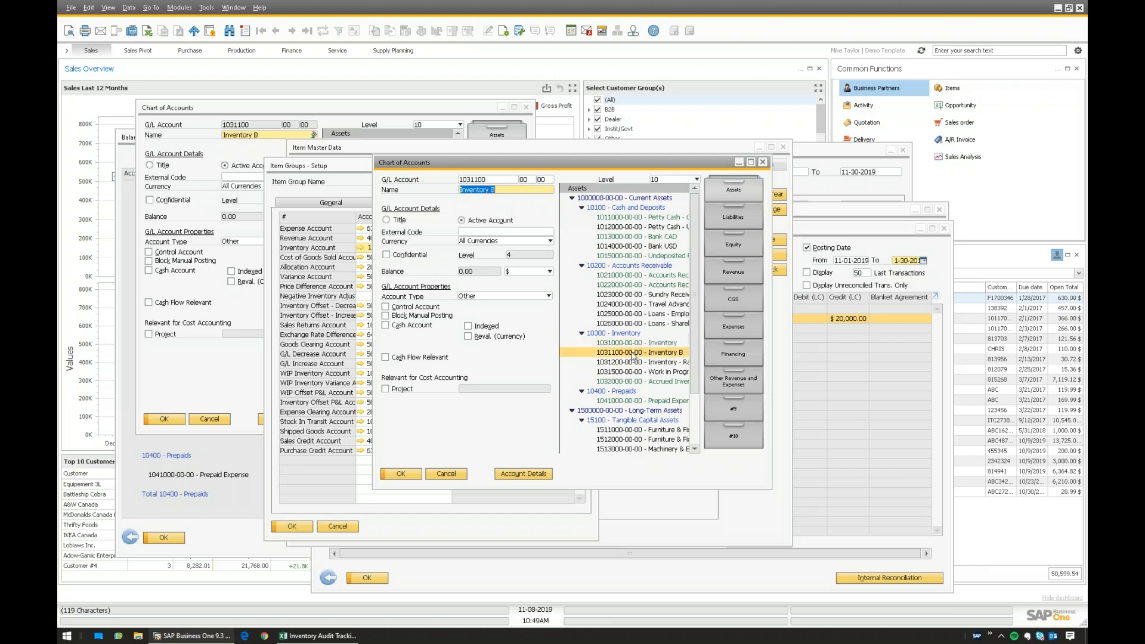
click(639, 344)
click(641, 353)
click(657, 343)
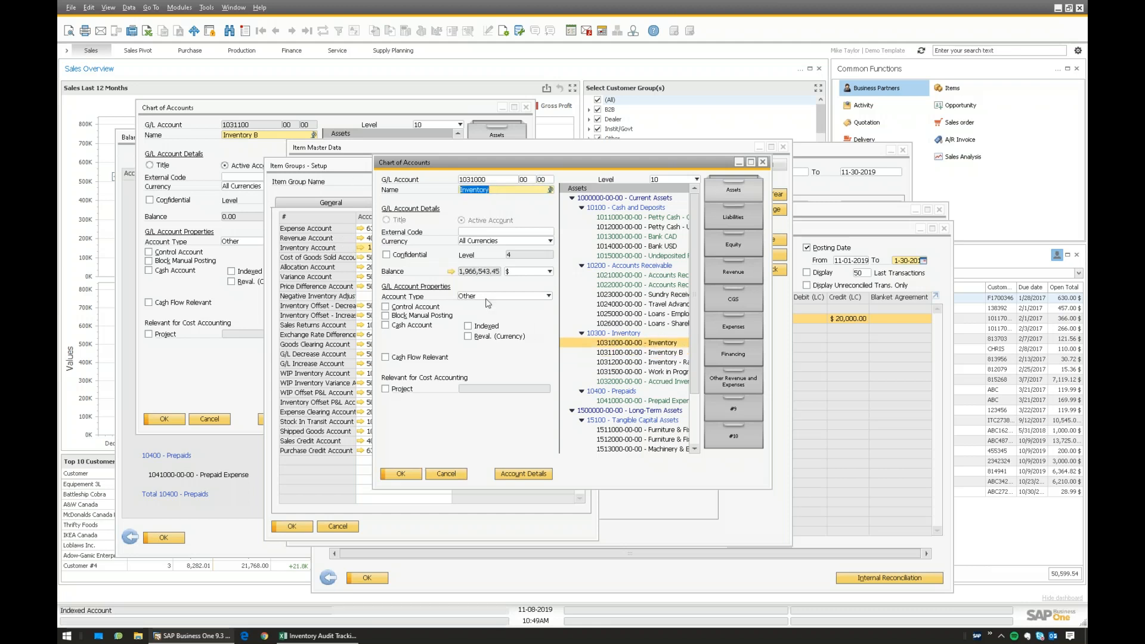
click(453, 271)
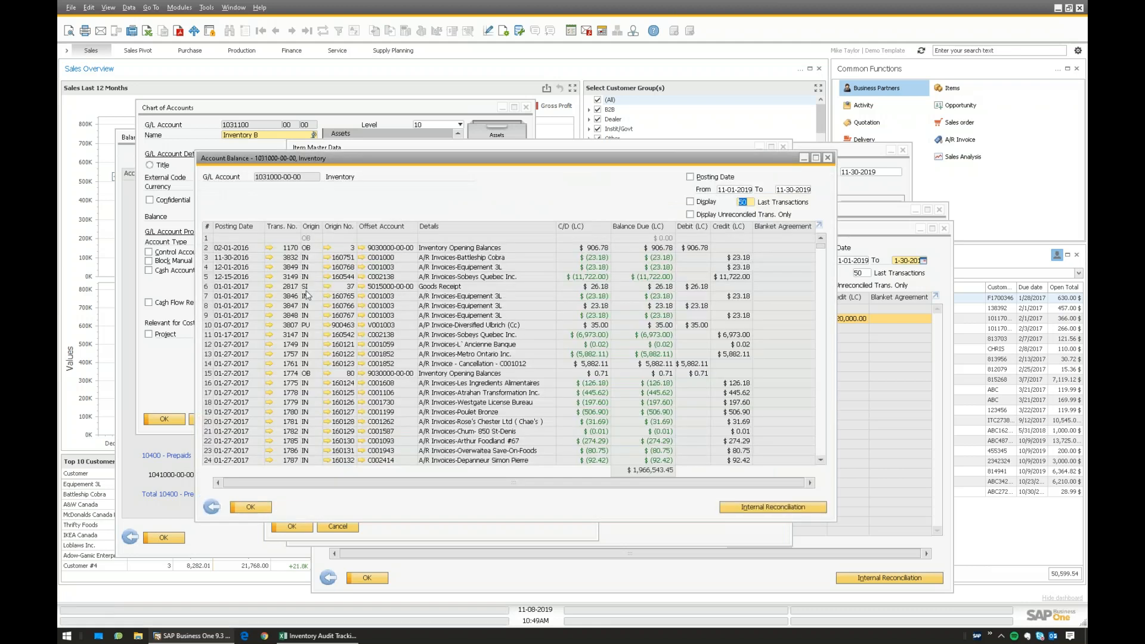
- Review the 01-07-2017 Diversified Ulbrich transaction, close the account balance, and return to the tracking workbook
click(308, 326)
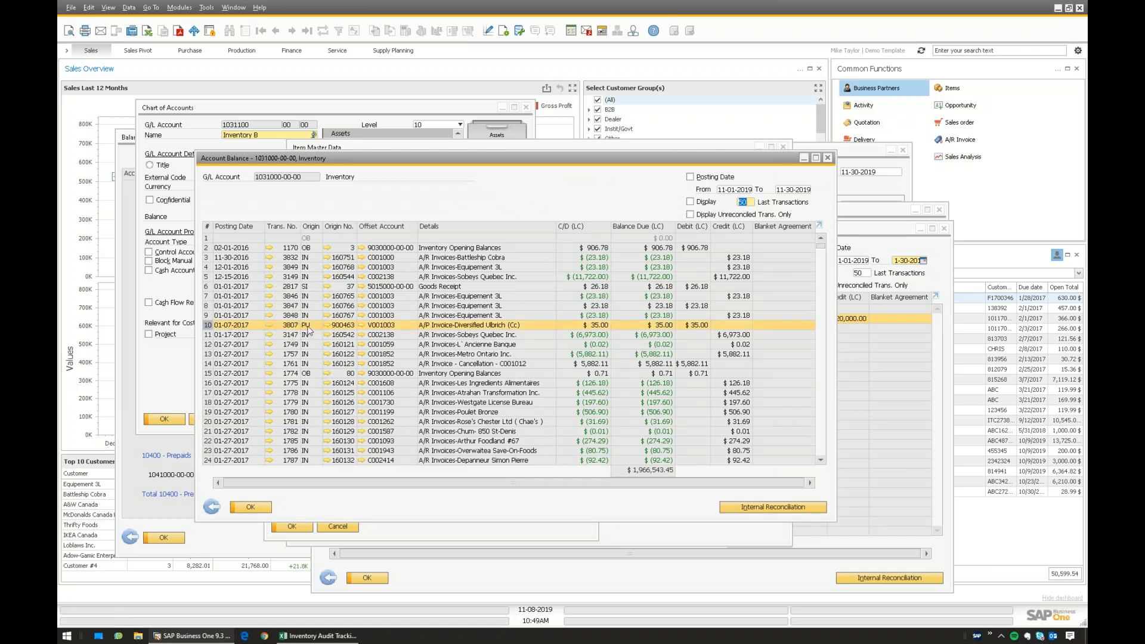
click(212, 508)
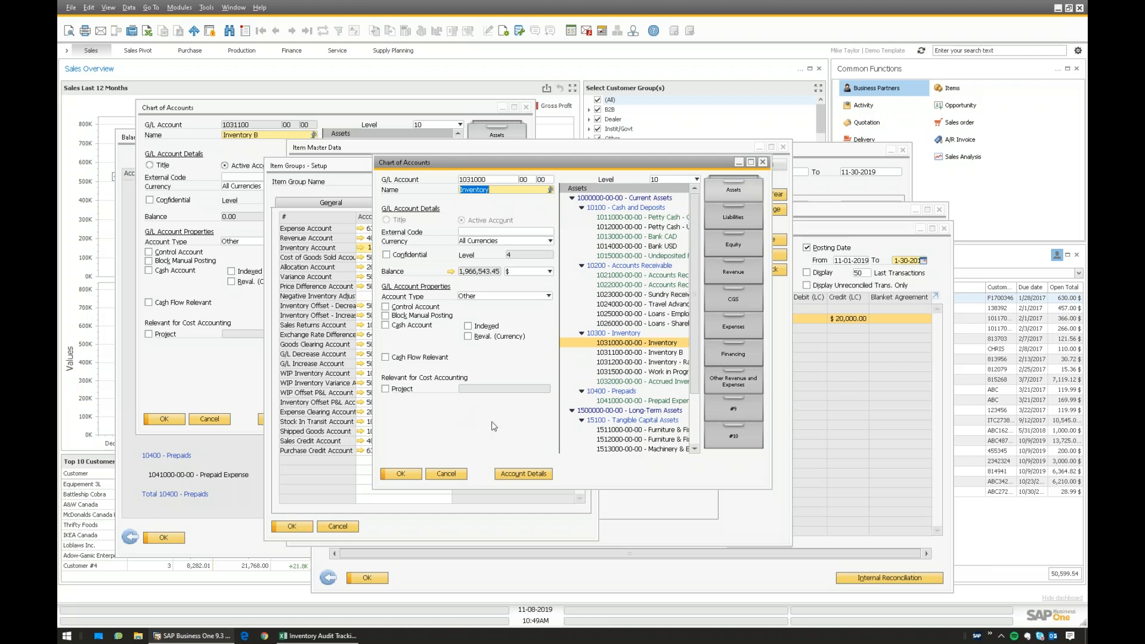
click(318, 636)
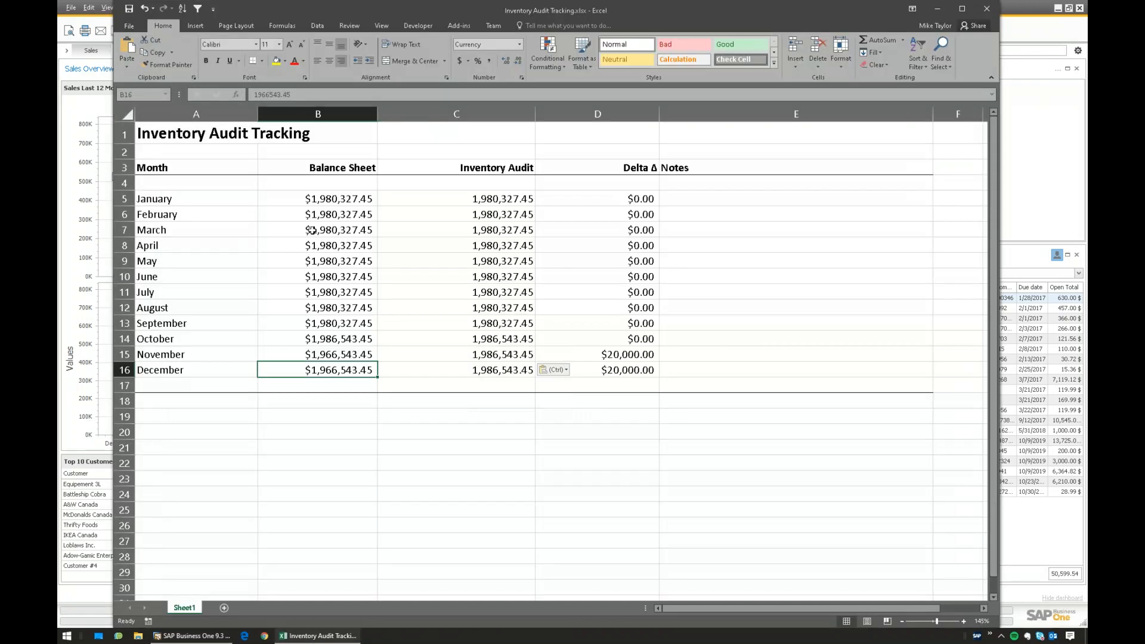
drag(203, 197, 358, 263)
drag(544, 361, 546, 375)
drag(620, 371, 210, 374)
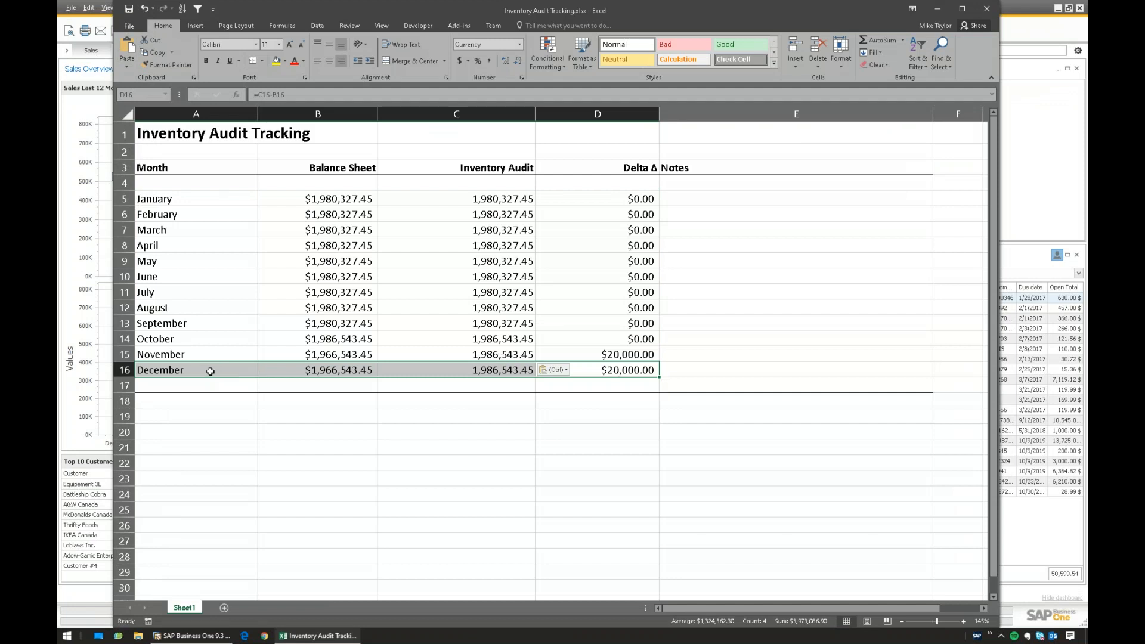
drag(210, 371, 591, 370)
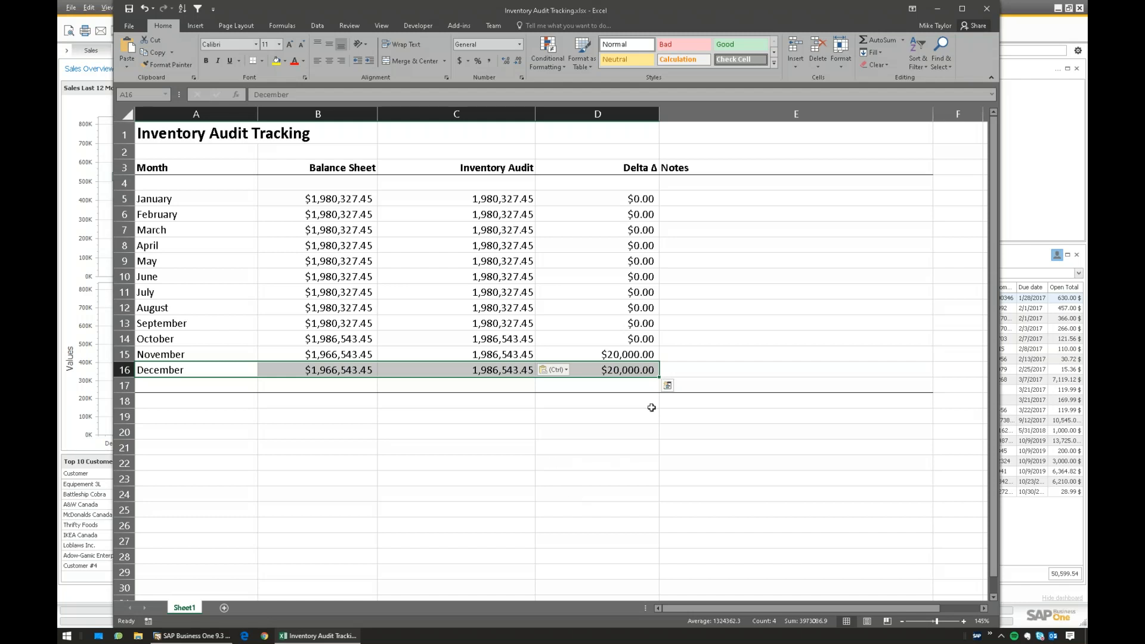
click(626, 373)
- Note 'Journal entry manual, will reverse' in cell E15 beside November's delta
click(621, 391)
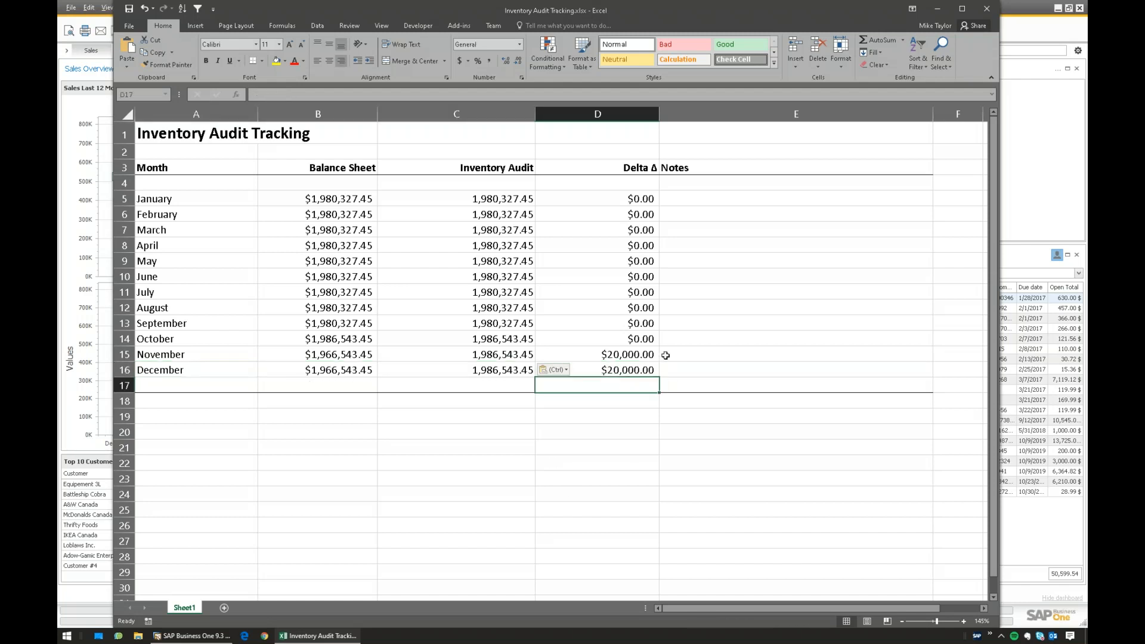
click(623, 353)
click(698, 356)
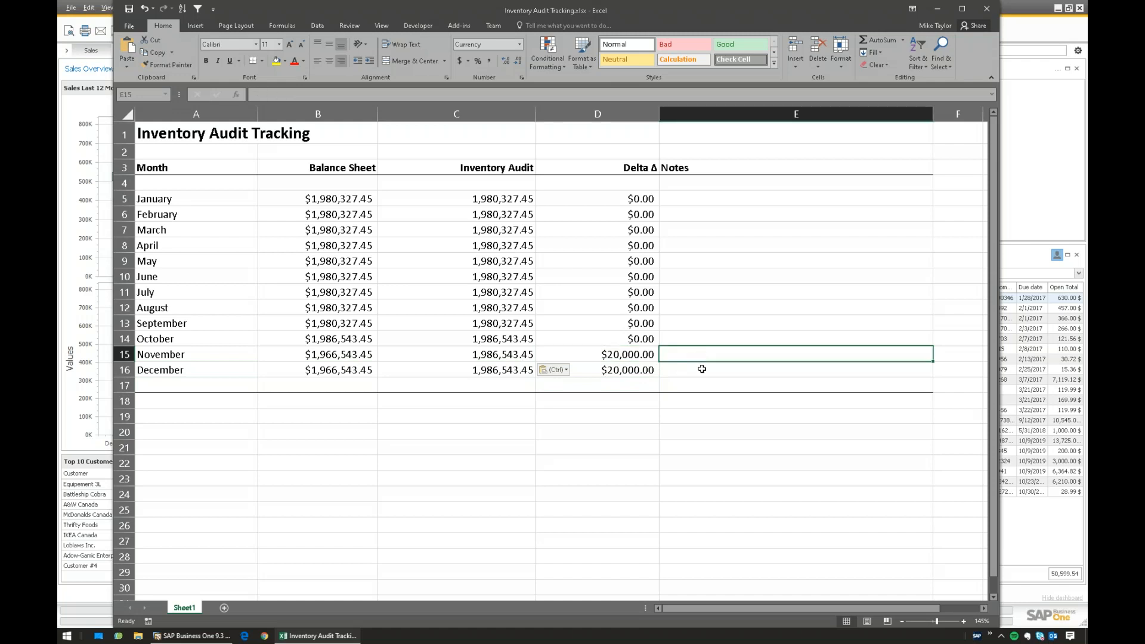
text(journa)
key(BackSpace)
key(BackSpace)
key(BackSpace)
key(BackSpace)
key(BackSpace)
key(BackSpace)
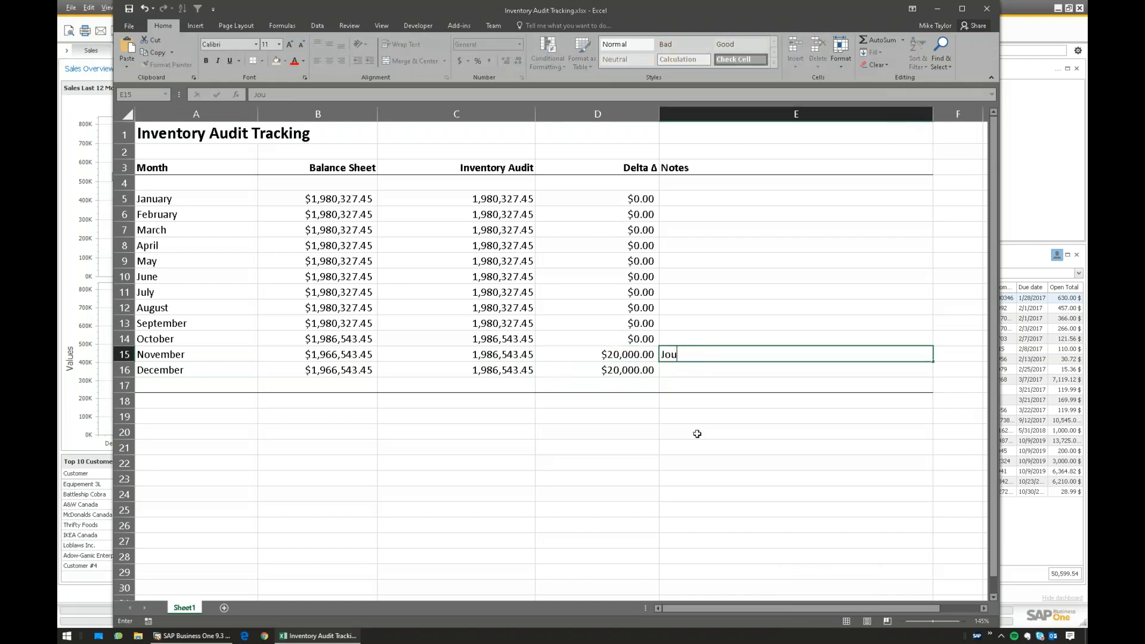
text(Journal entry manual, will rever)
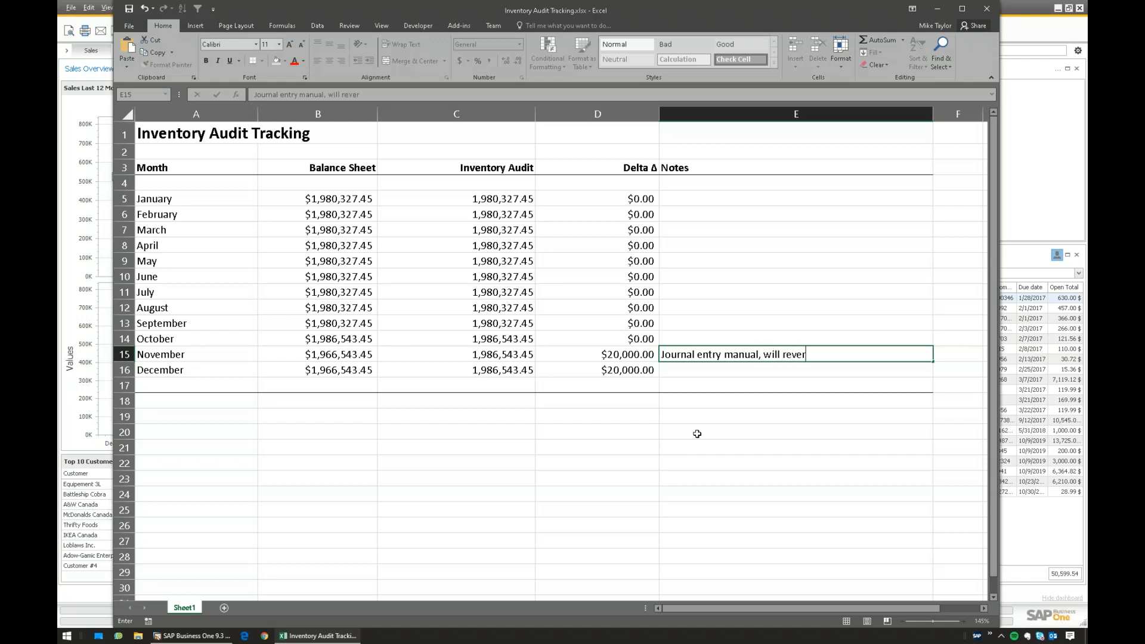
text(se)
key(ctrl+Return)
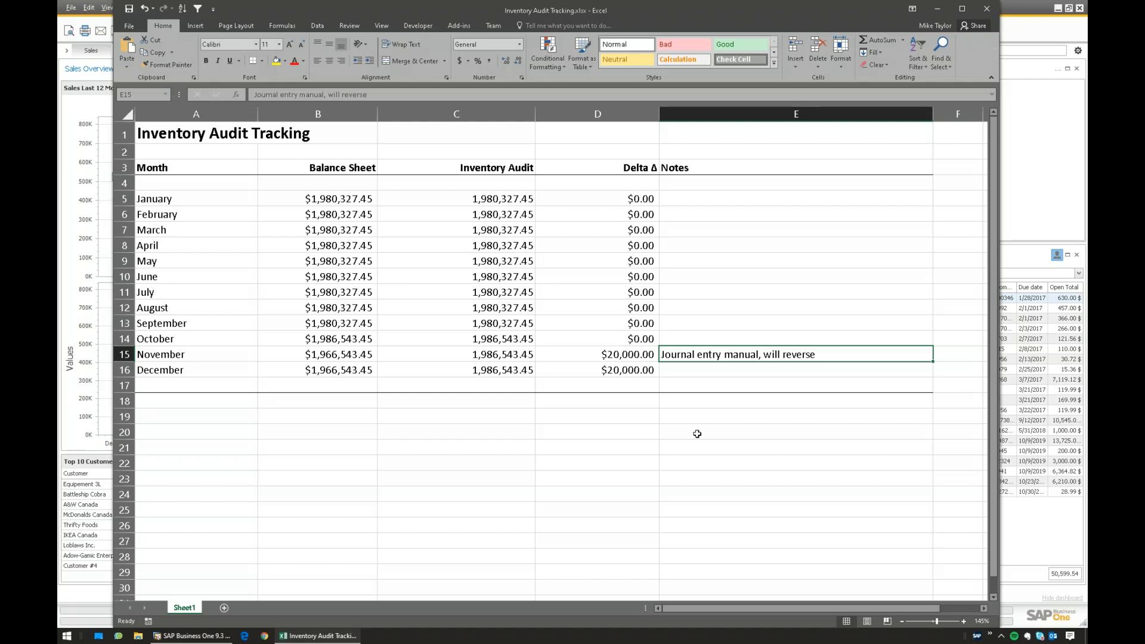
- Check December's delta in D16, then switch back to SAP Business One
click(621, 369)
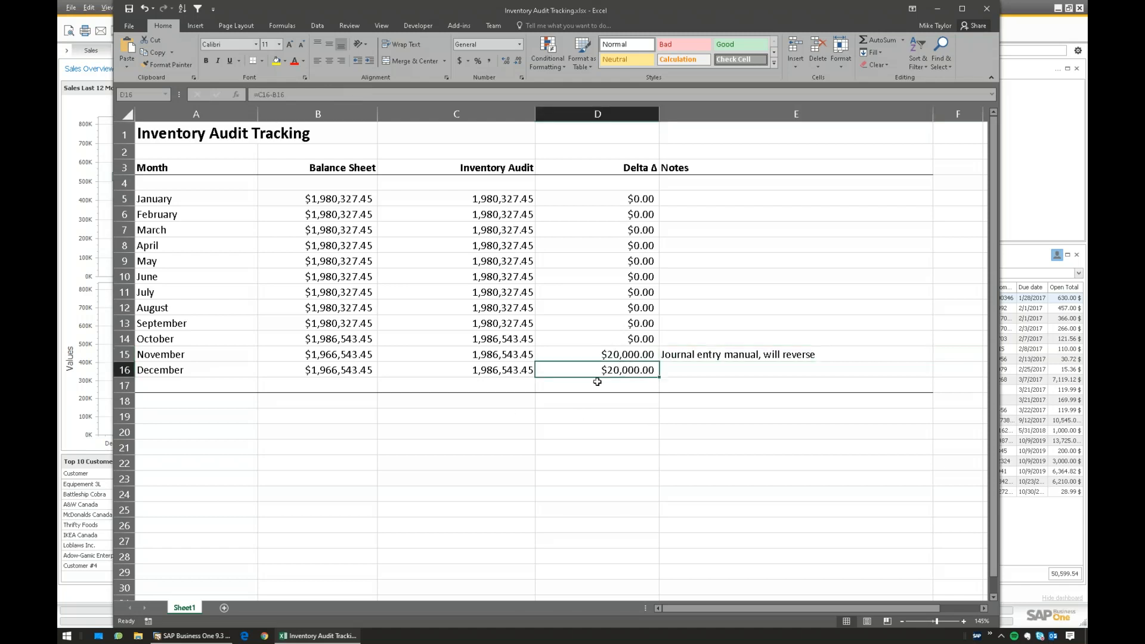
click(191, 636)
click(234, 8)
click(246, 35)
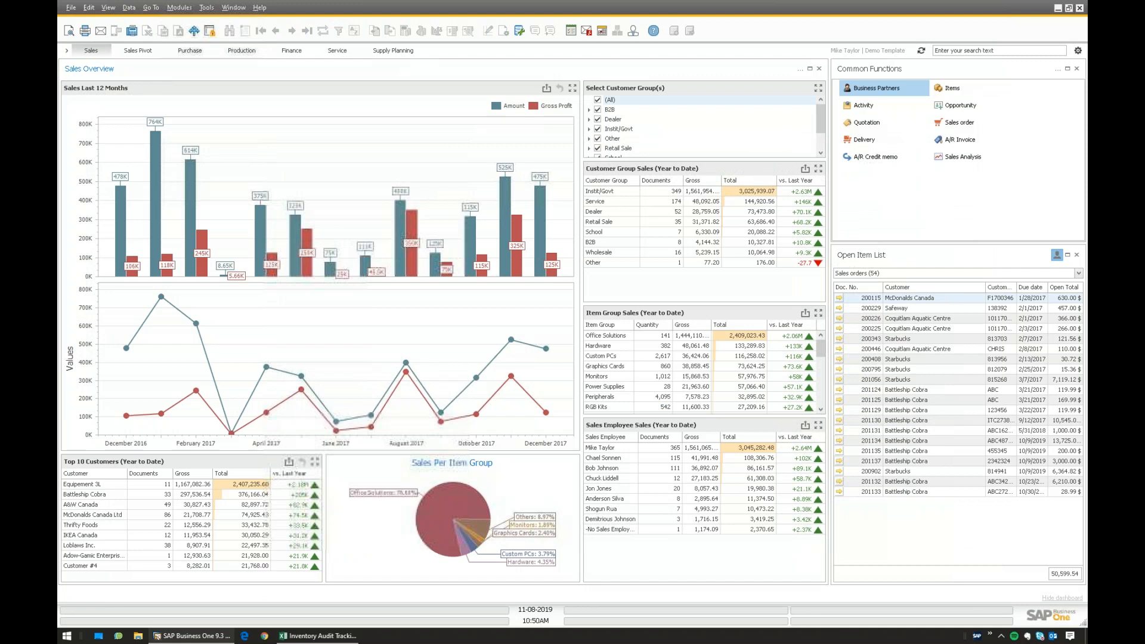
- Glance at the tracking workbook, then bring SAP's Inventory Audit Report criteria to the front
click(318, 636)
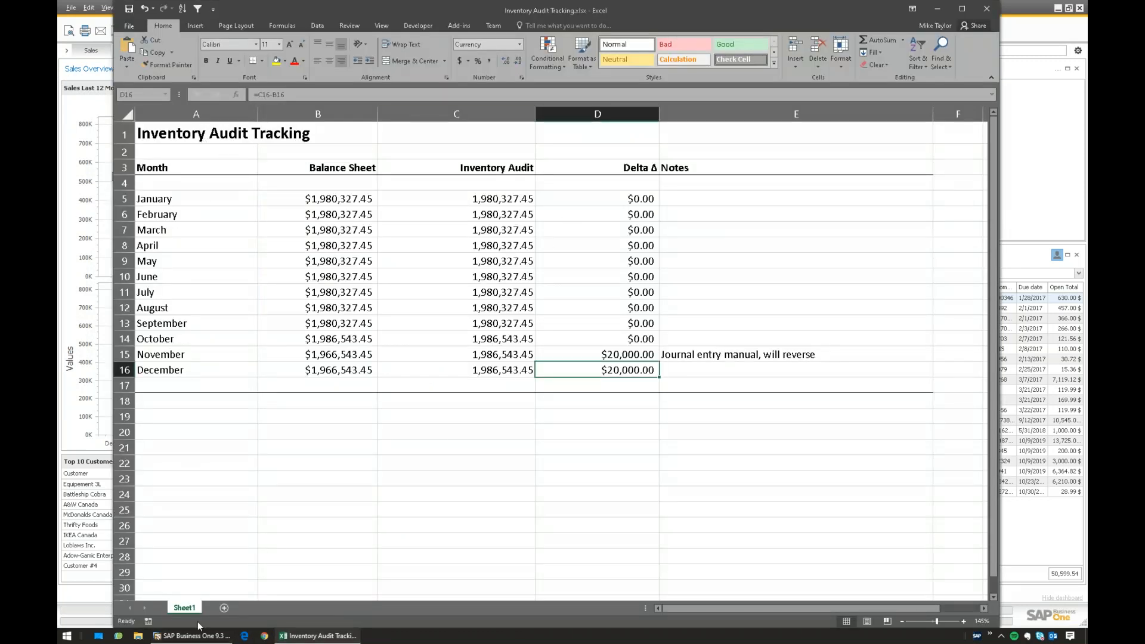
mouse_move(201, 633)
click(191, 587)
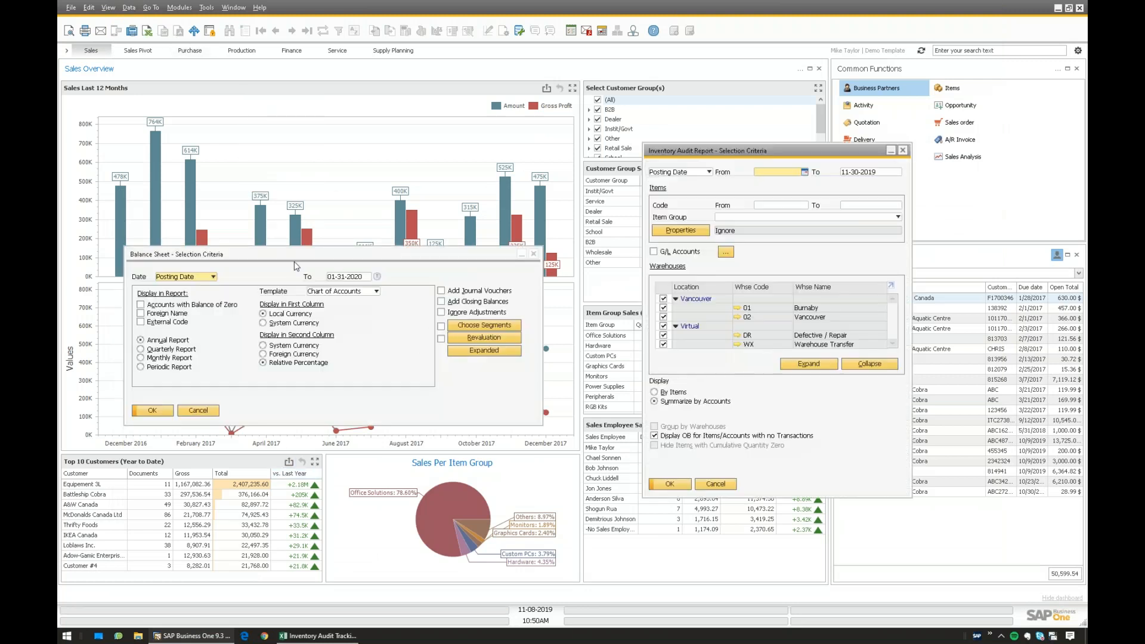
click(743, 154)
- Recheck the January row of the tracking sheet and return to SAP Business One
click(318, 636)
click(214, 198)
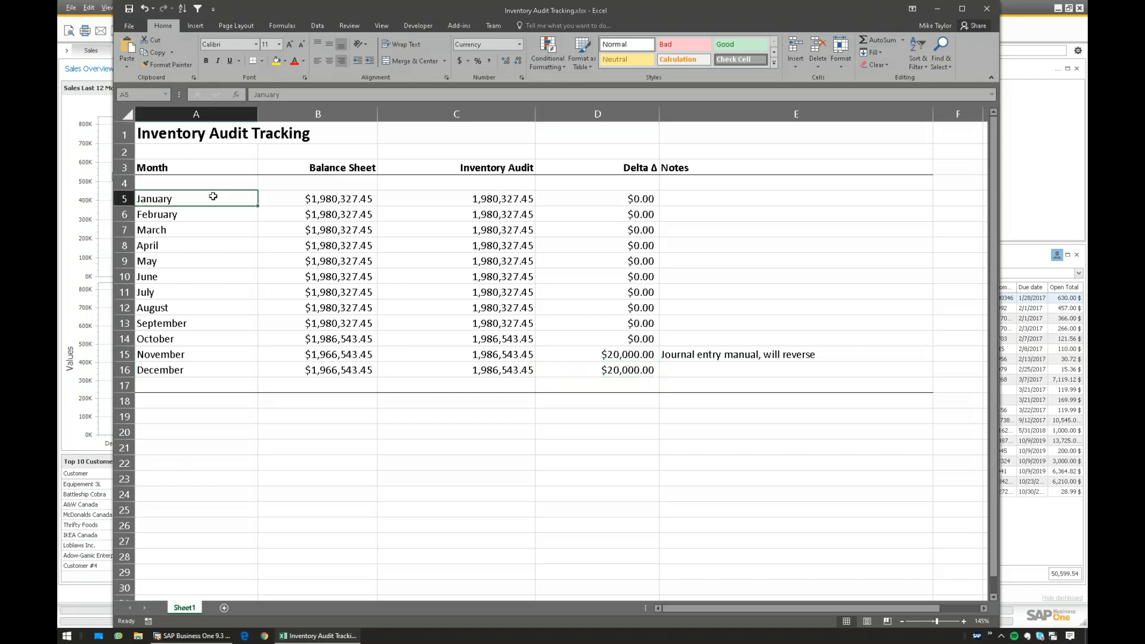
click(220, 634)
click(179, 7)
- Drill into Inventory 1031000's balance and locate the $20,000 manual journal entry 3886
mouse_move(197, 31)
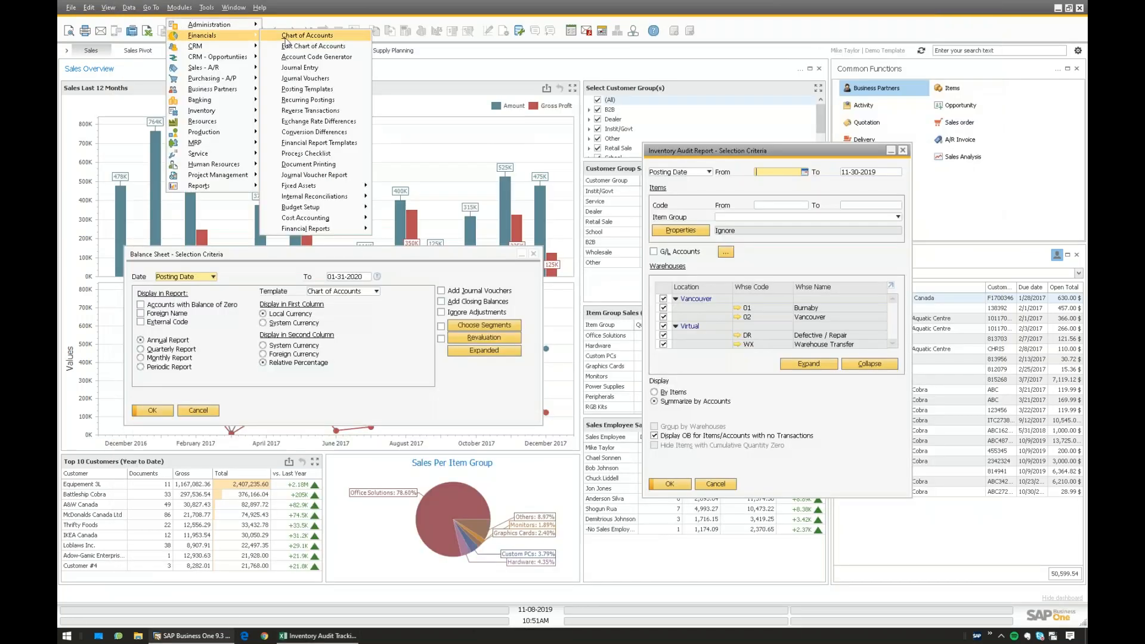
click(290, 36)
click(645, 343)
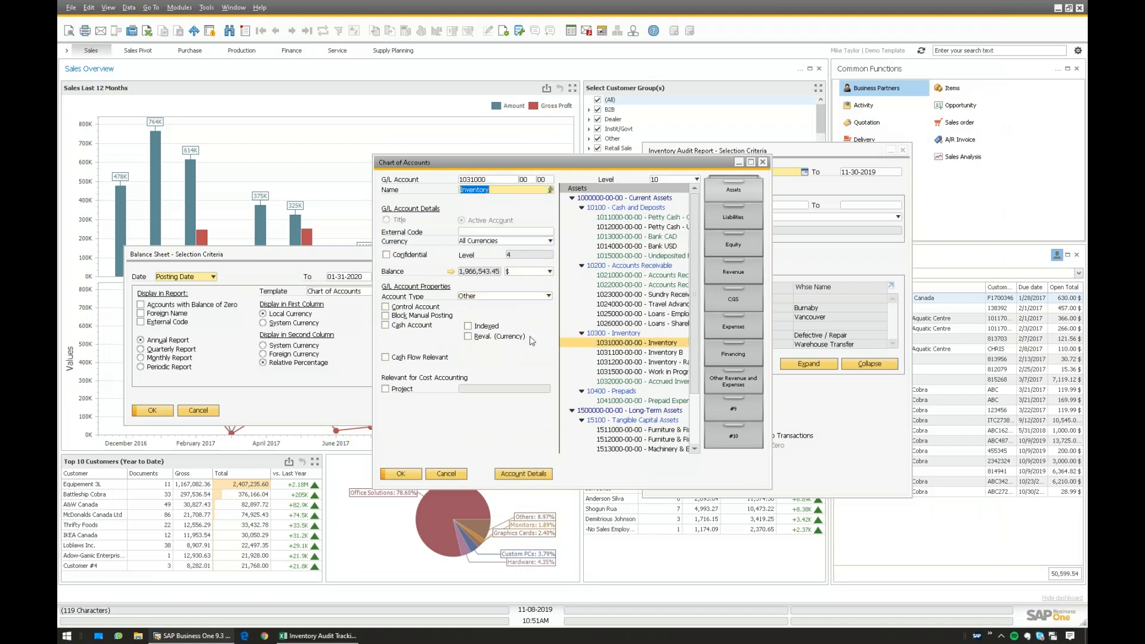
click(451, 271)
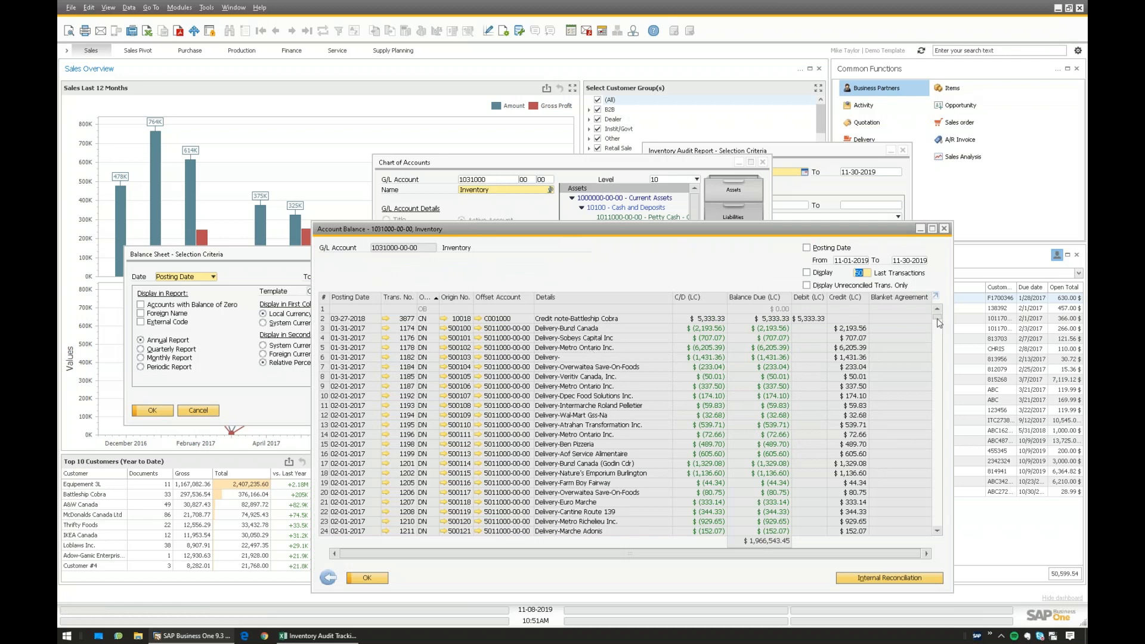
drag(939, 322, 953, 446)
drag(954, 462, 953, 463)
scroll(472, 427, down, 2)
click(422, 435)
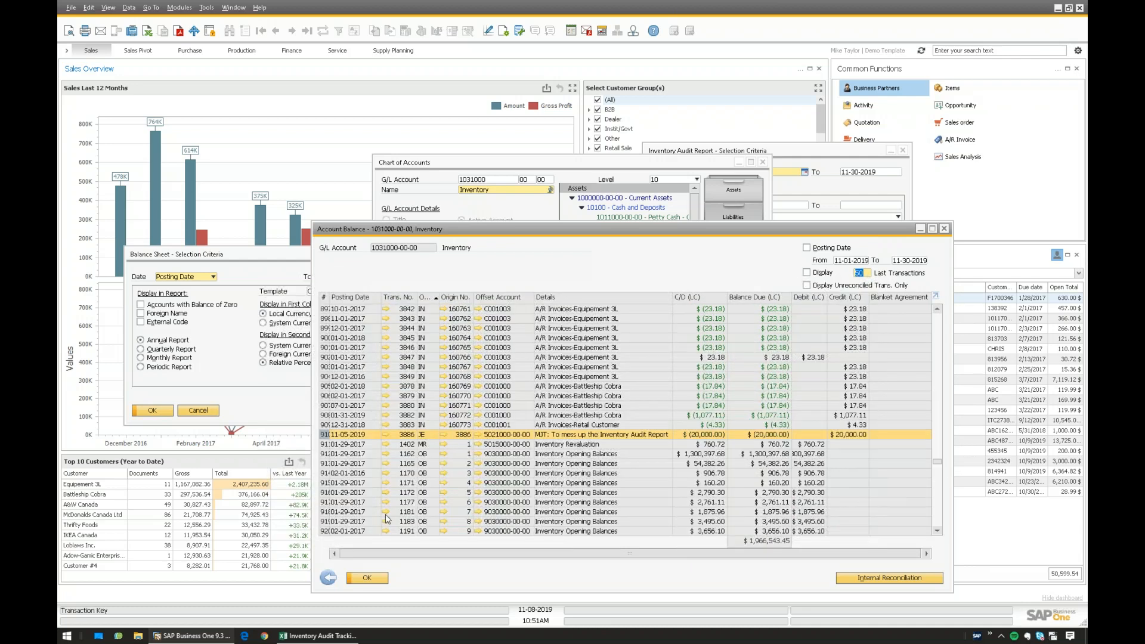
- Match it against December's $20,000 delta in the tracking sheet, then return to SAP
click(318, 636)
drag(636, 370, 189, 374)
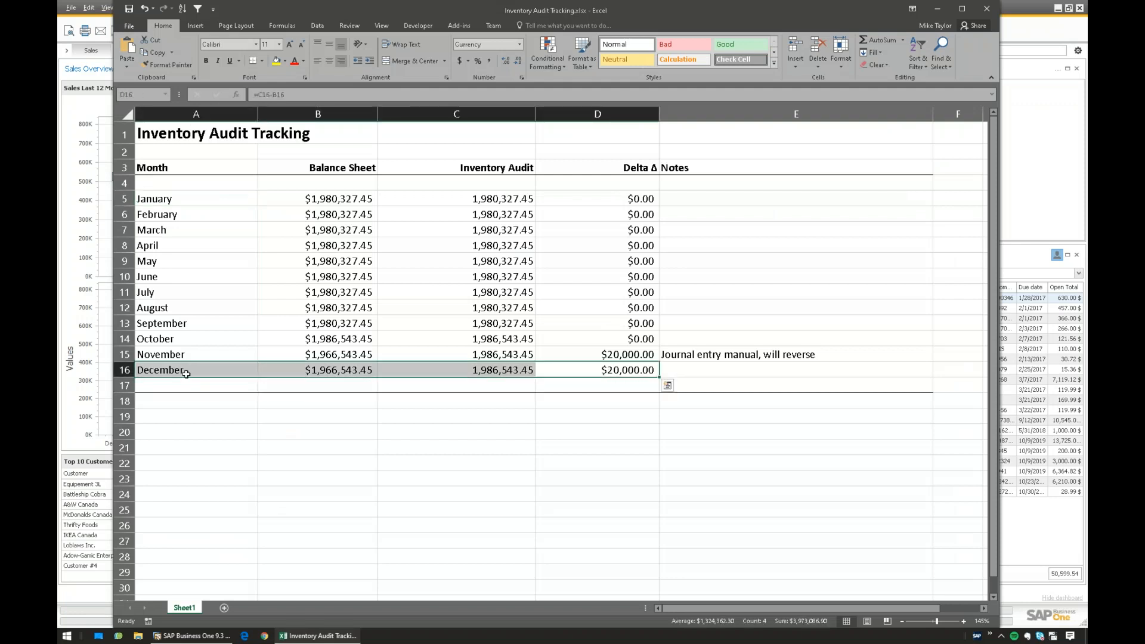
click(204, 371)
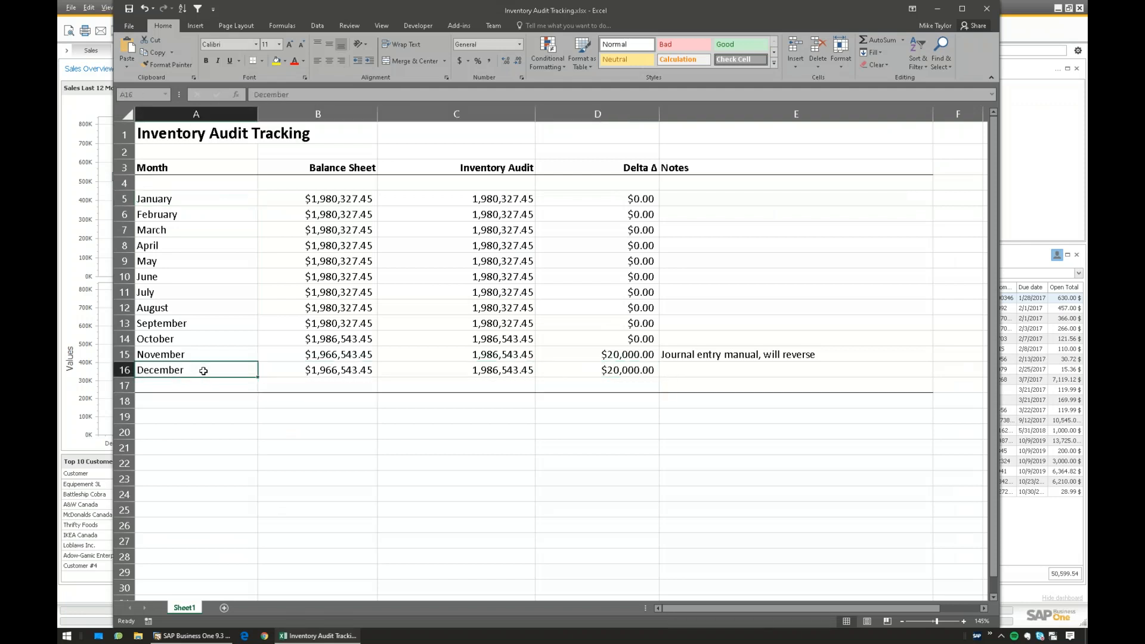
click(561, 373)
click(190, 636)
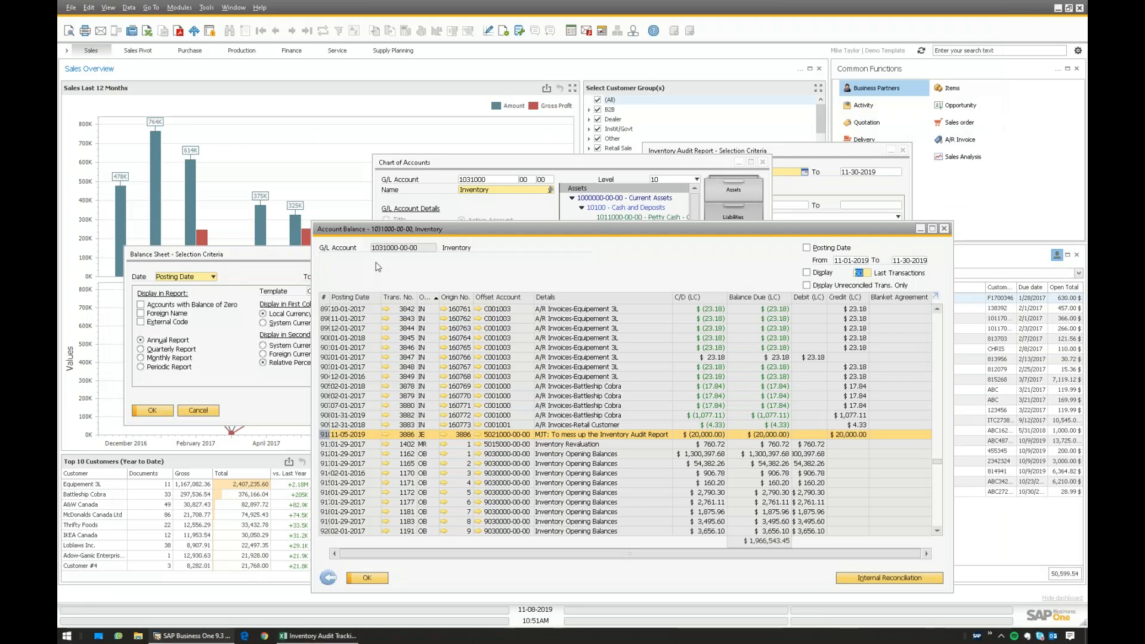
- Close the account balance and browse the Inventory > Inventory Transactions menu
drag(383, 234, 376, 228)
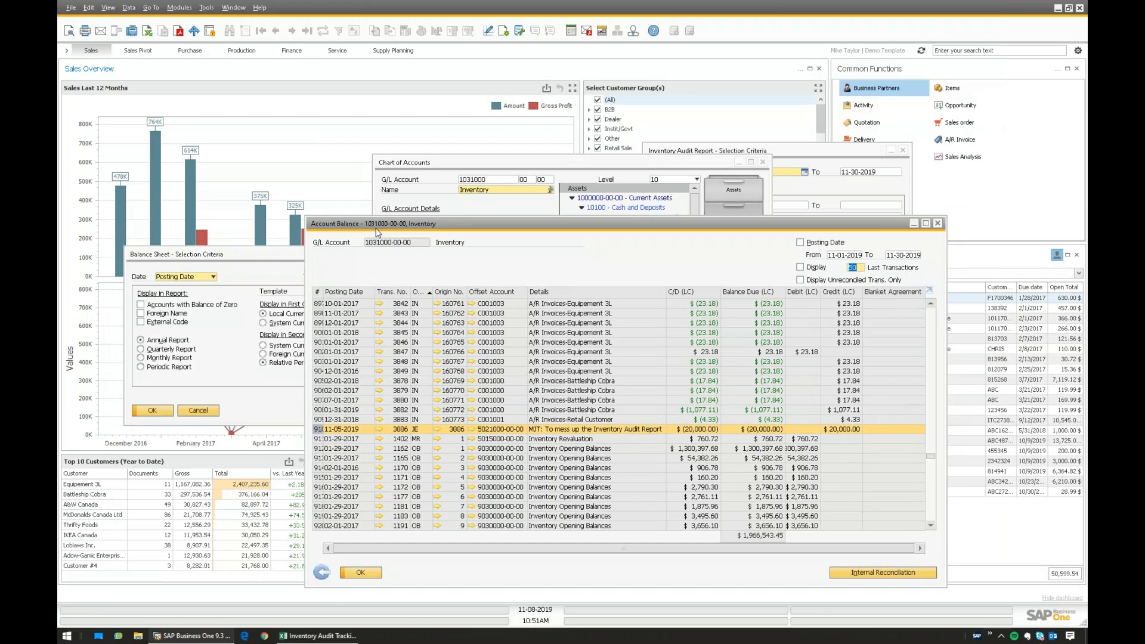
click(321, 572)
click(179, 7)
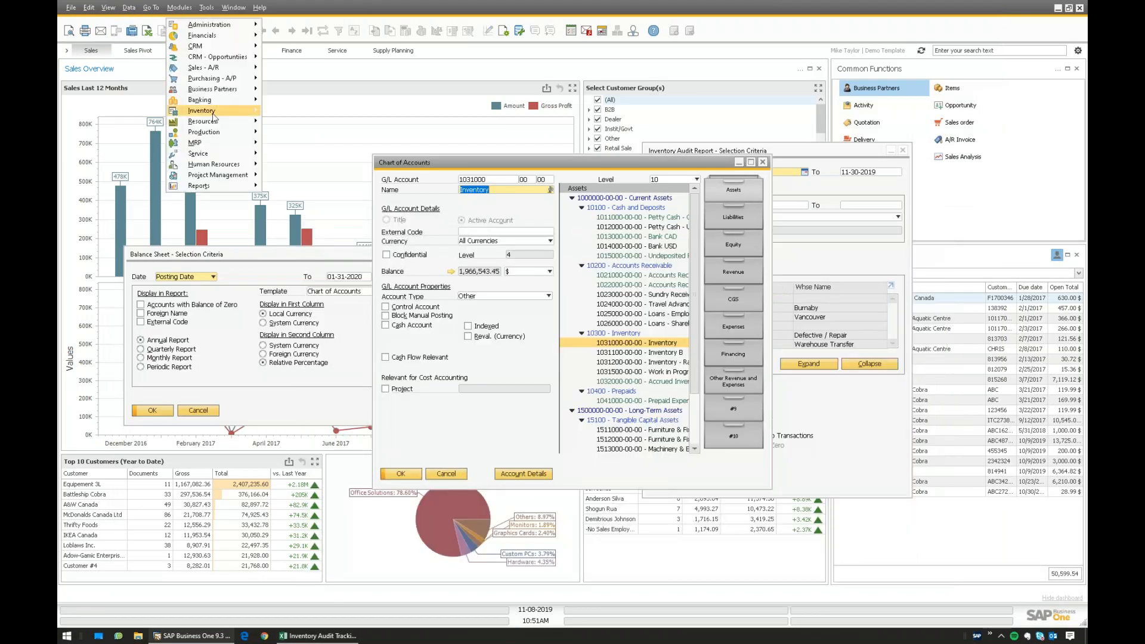
mouse_move(215, 115)
mouse_move(303, 155)
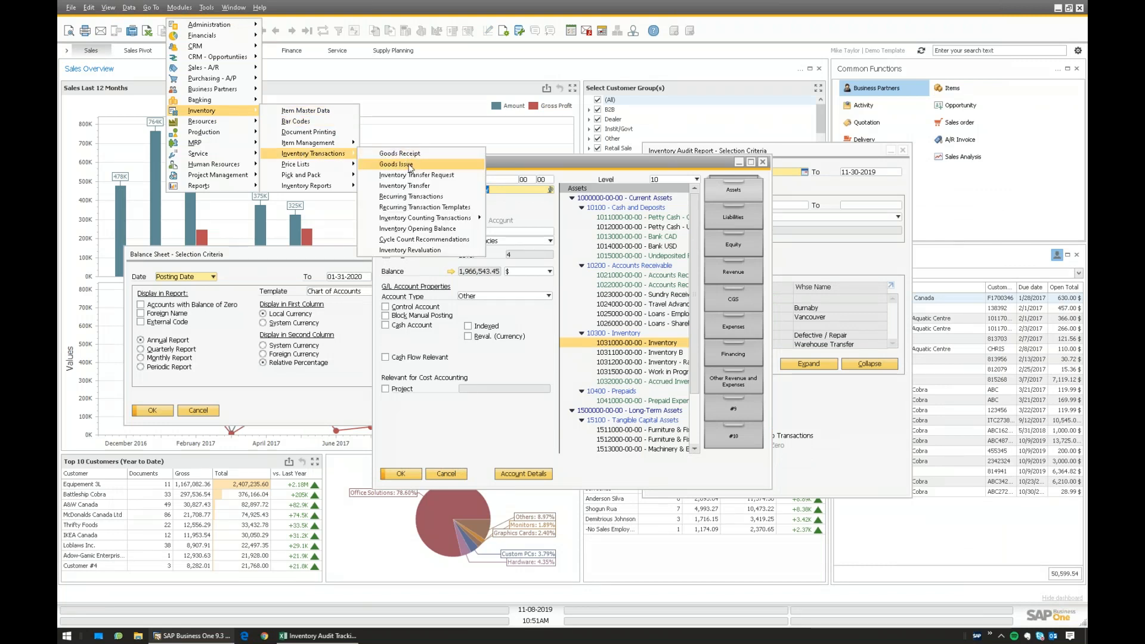
mouse_move(451, 221)
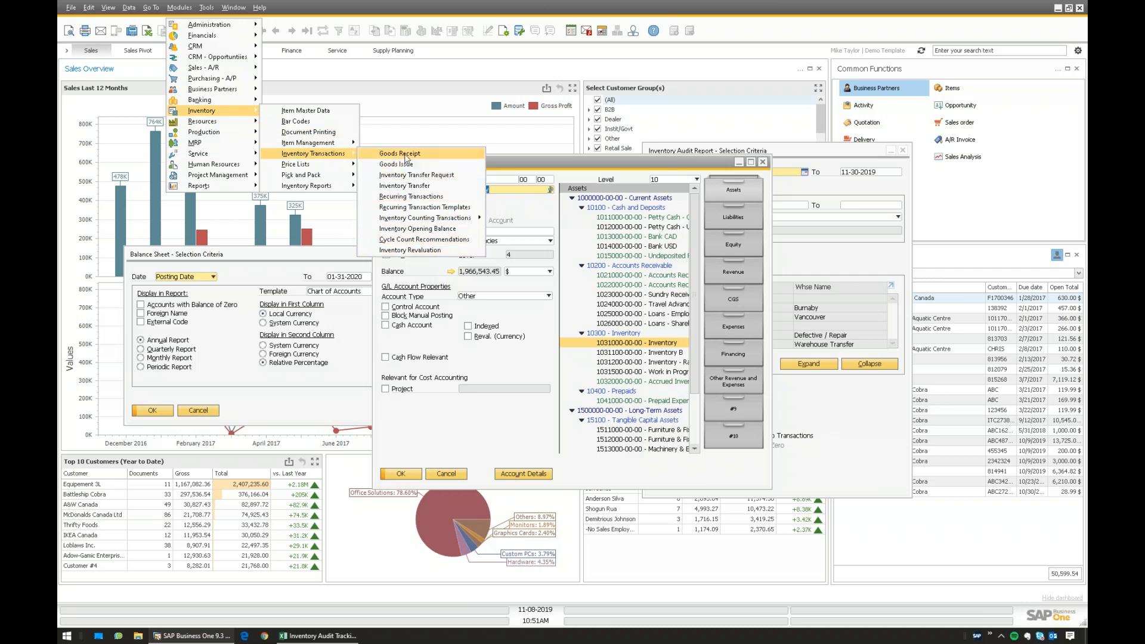
click(546, 358)
- Cancel the Chart of Accounts and arrange the Balance Sheet and Inventory Audit Report criteria windows
click(446, 474)
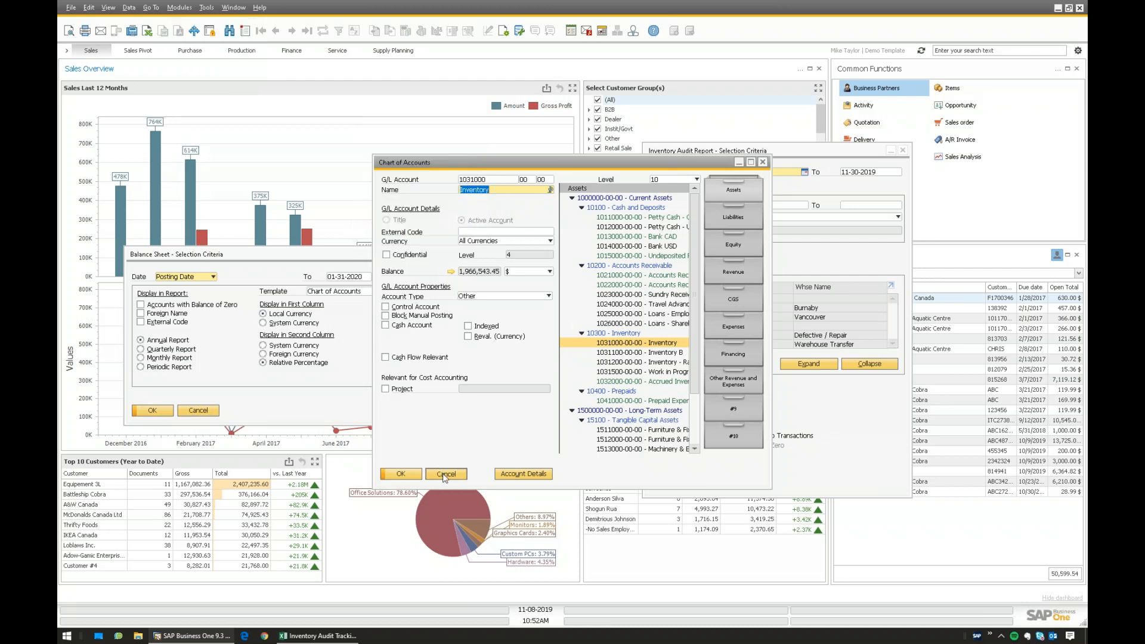
drag(749, 154, 676, 165)
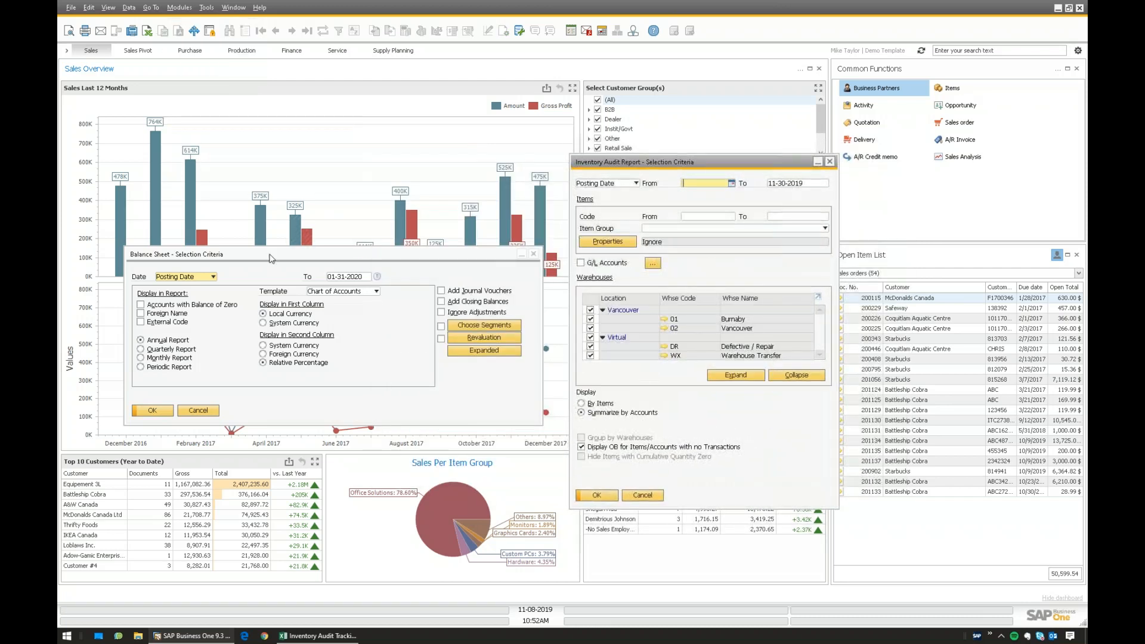
click(246, 255)
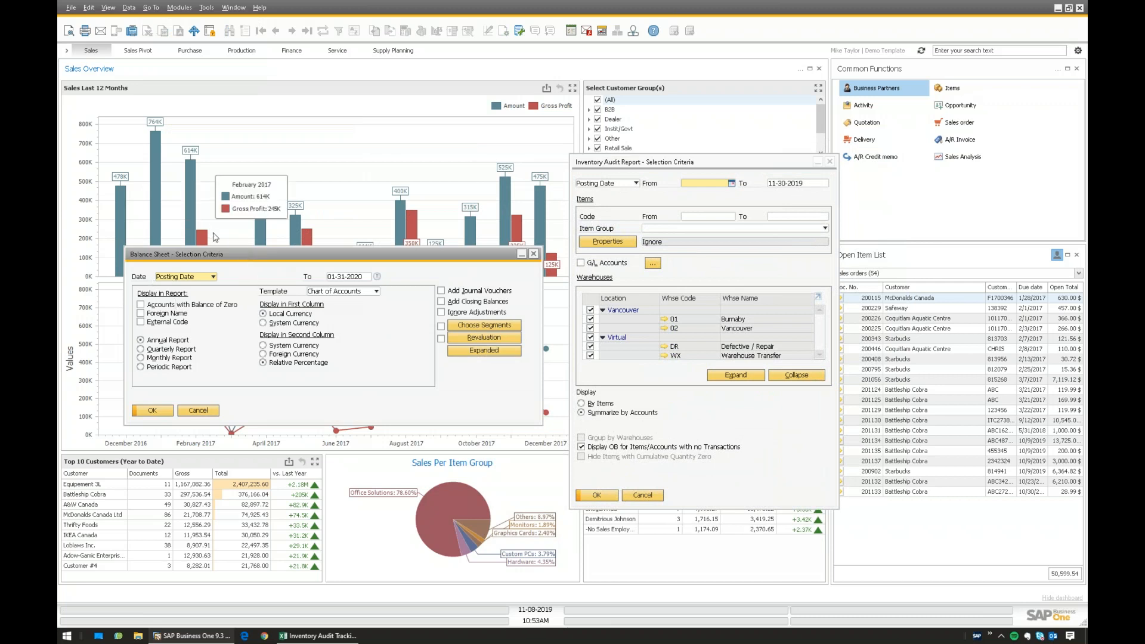
click(650, 185)
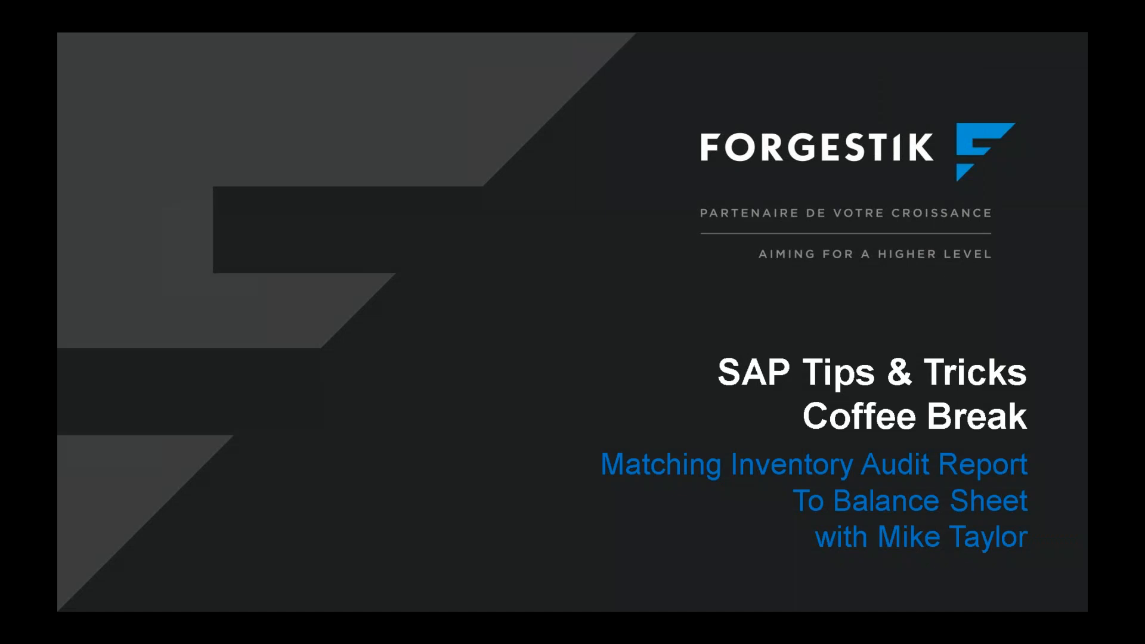
- Advance from the Agenda slide to the Thank You slide, then return to SAP Business One
key(Right)
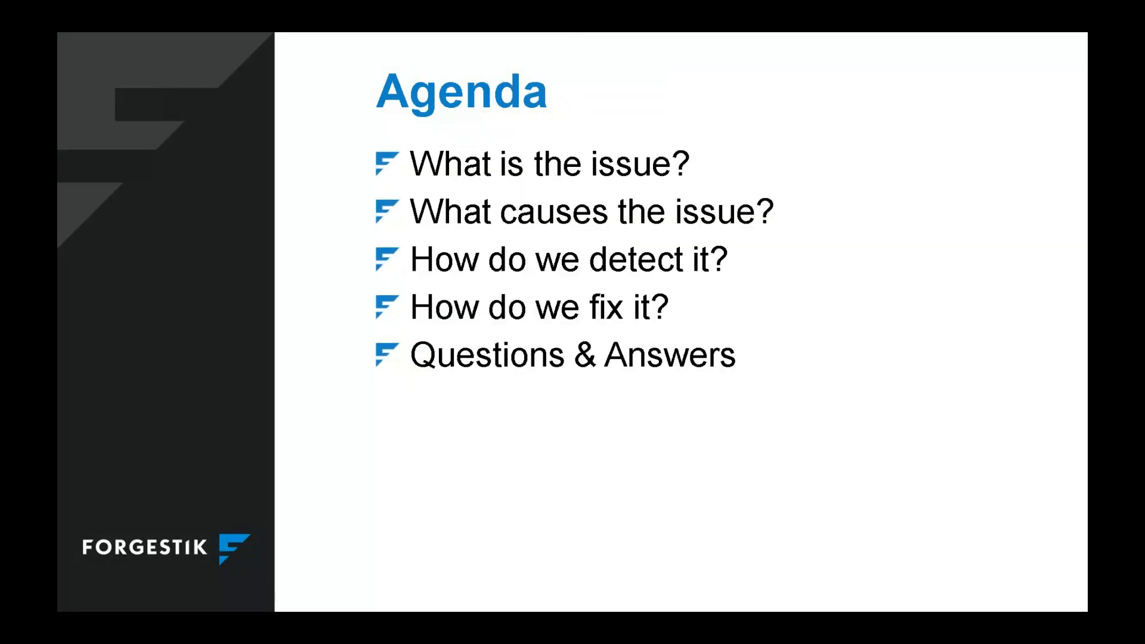
key(Right)
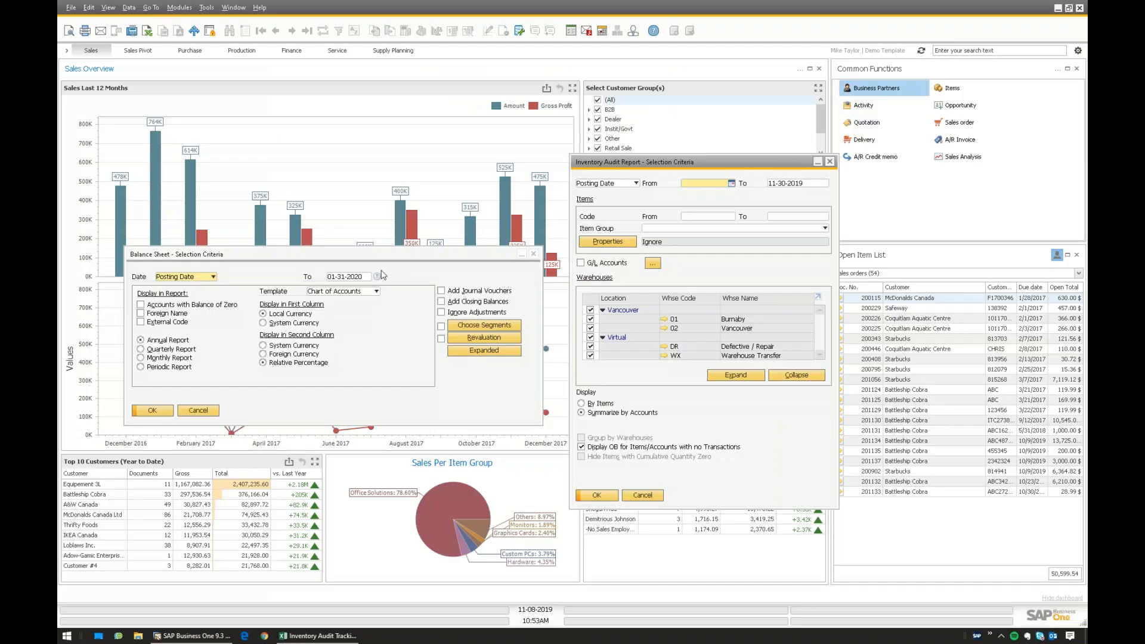
click(383, 257)
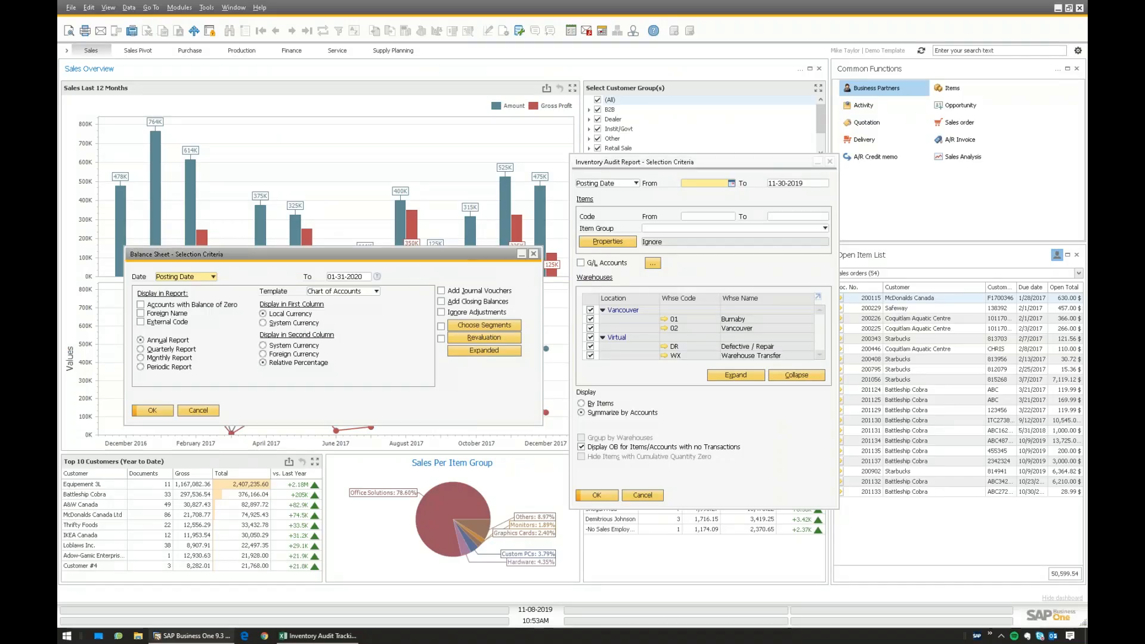
- Reopen the Inventory account's balance transactions and sort them by the Origin column
click(181, 9)
mouse_move(194, 37)
click(270, 39)
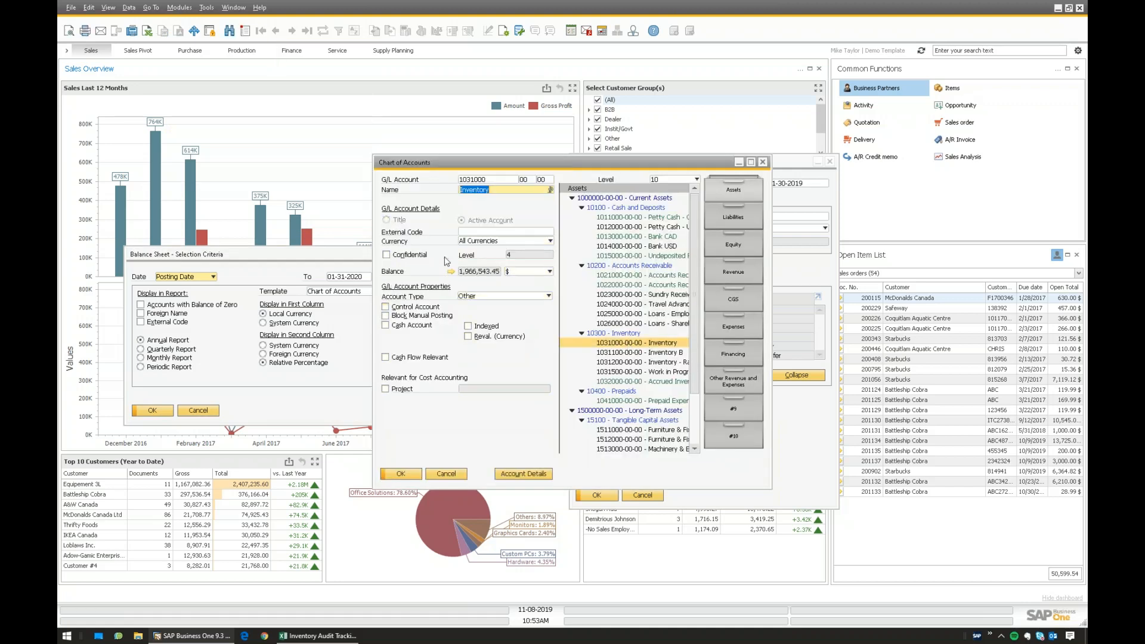
click(451, 271)
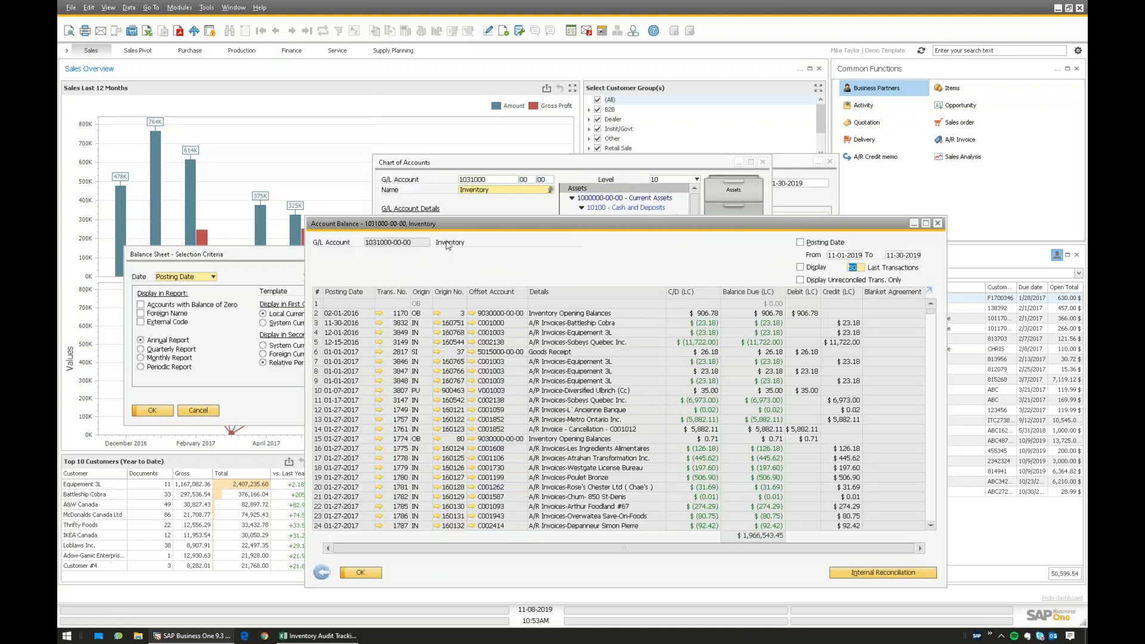
drag(459, 221, 364, 172)
mouse_move(836, 263)
mouse_down()
mouse_move(845, 325)
mouse_move(837, 261)
mouse_up()
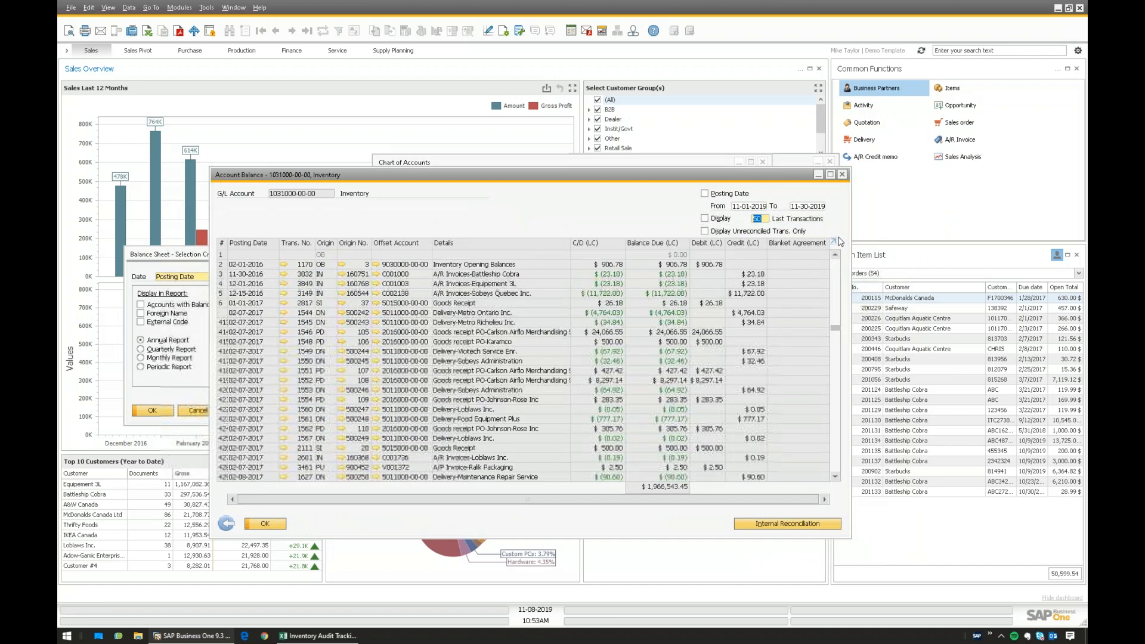
click(328, 245)
drag(837, 271, 829, 418)
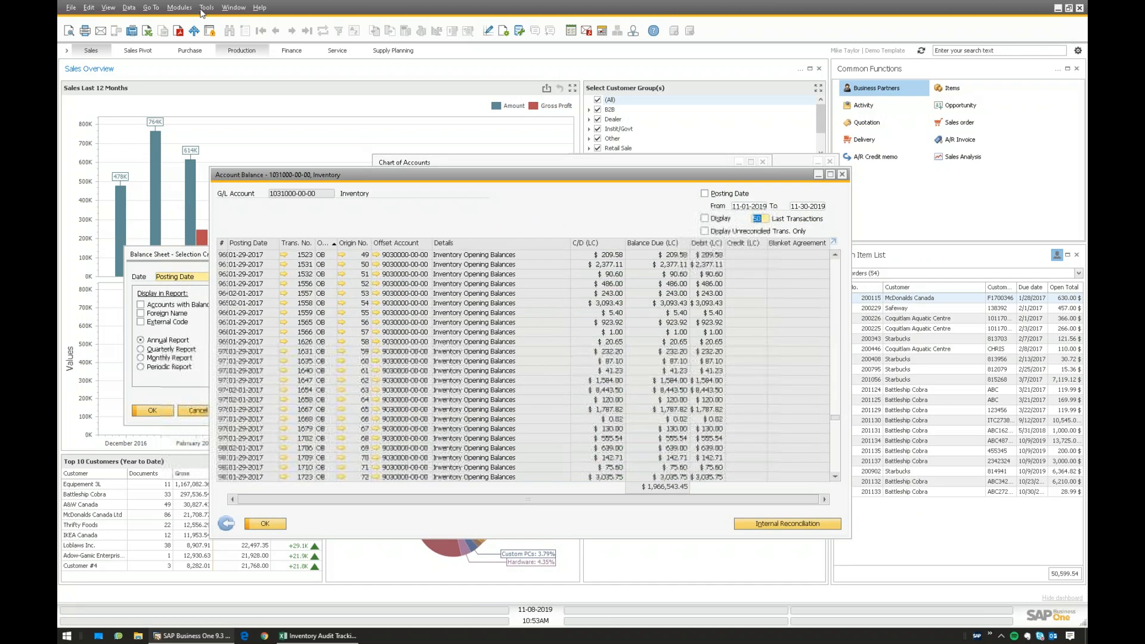
- Start a new query on the OPCH table in the Query Generator
click(203, 12)
mouse_move(382, 150)
click(462, 184)
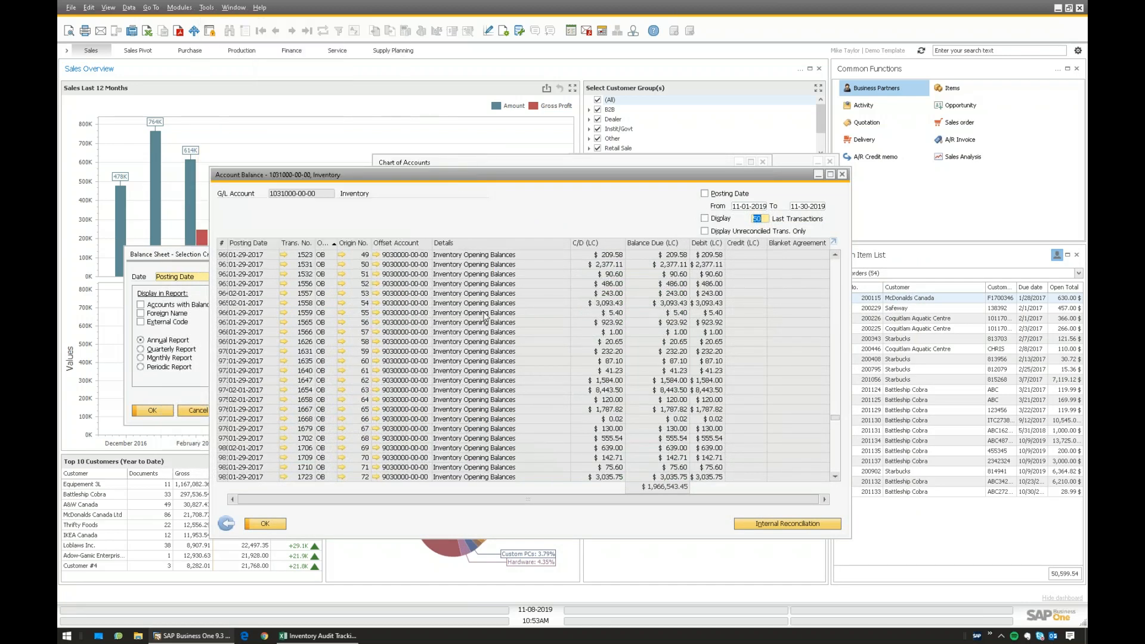
text(opch)
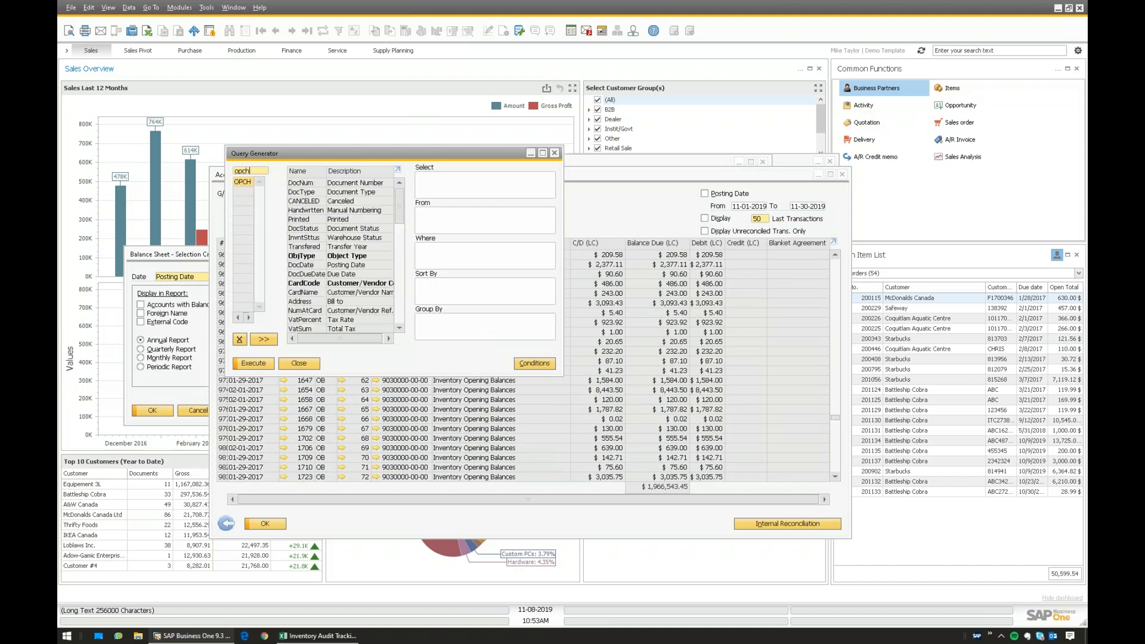
- Add OPCH and draft the Where condition T0.[DocType] = 'S' AND T0.[DocDate] BETWEEN
key(Tab)
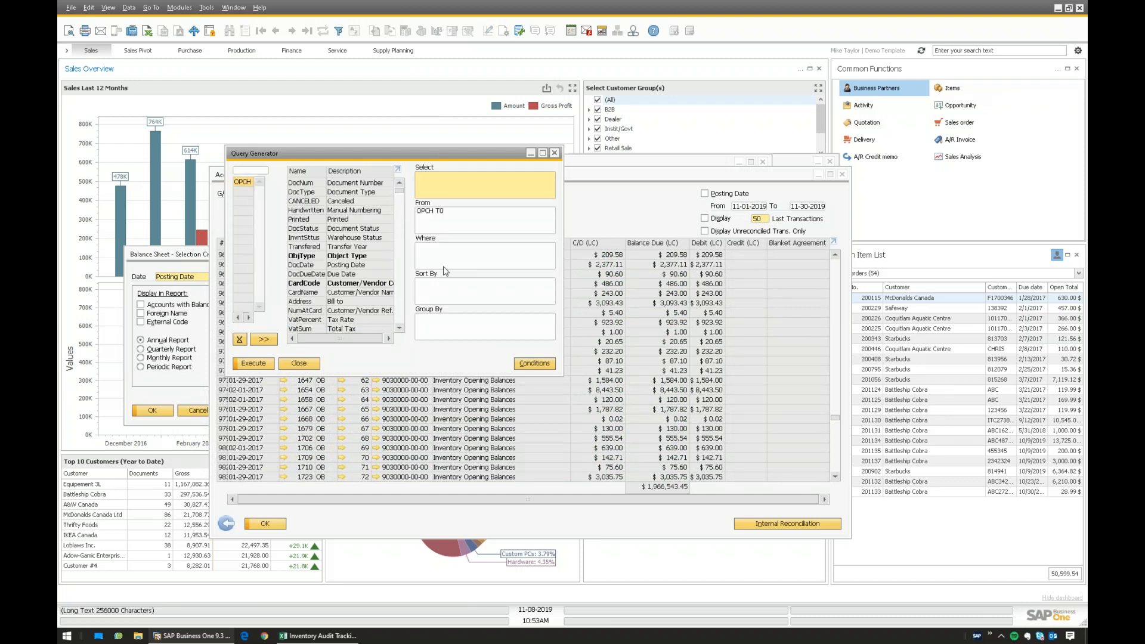
click(440, 258)
double_click(304, 192)
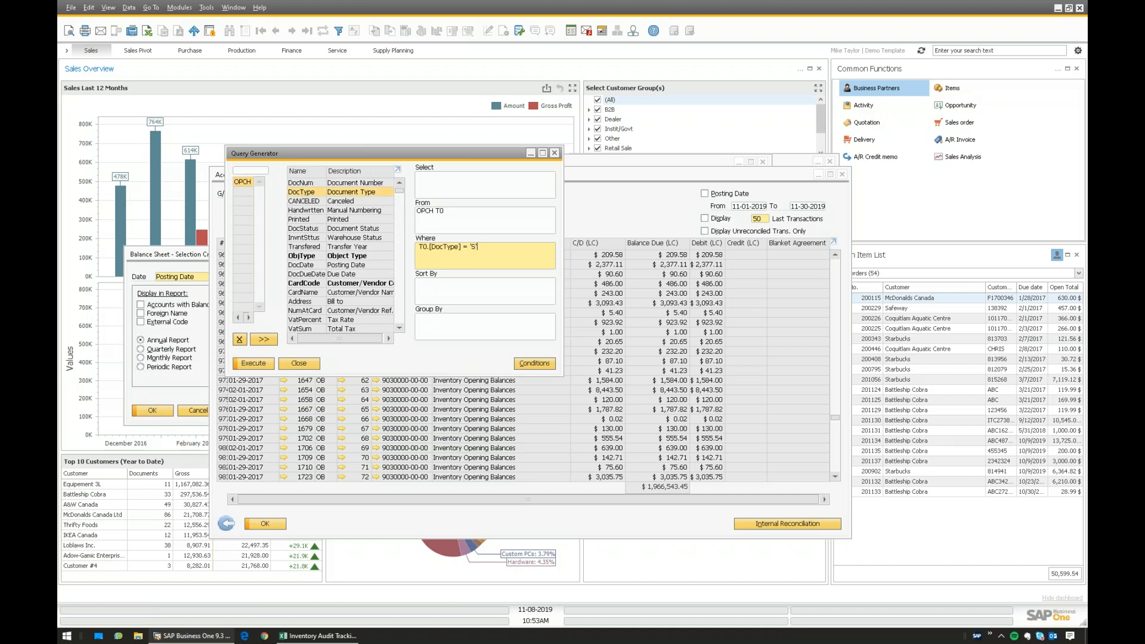
text(= 'S' AND T0.[DocDate] BETWEEN X and Y)
key(ctrl+a)
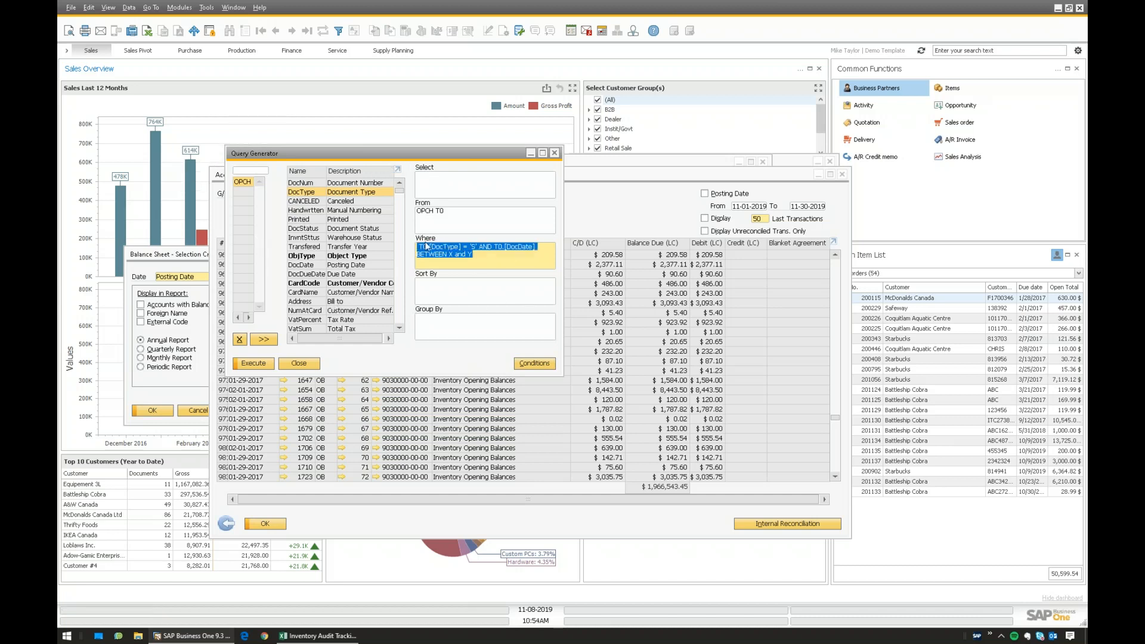
click(485, 262)
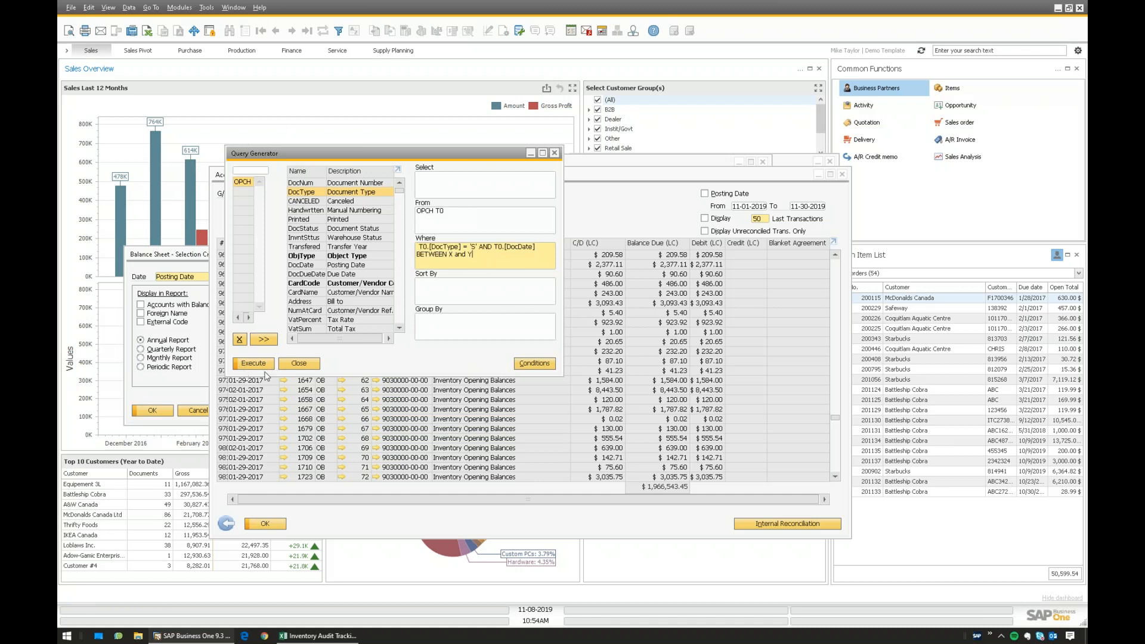
- Review the 'S' condition text, close the Query Generator, and select an opening balance row
click(435, 186)
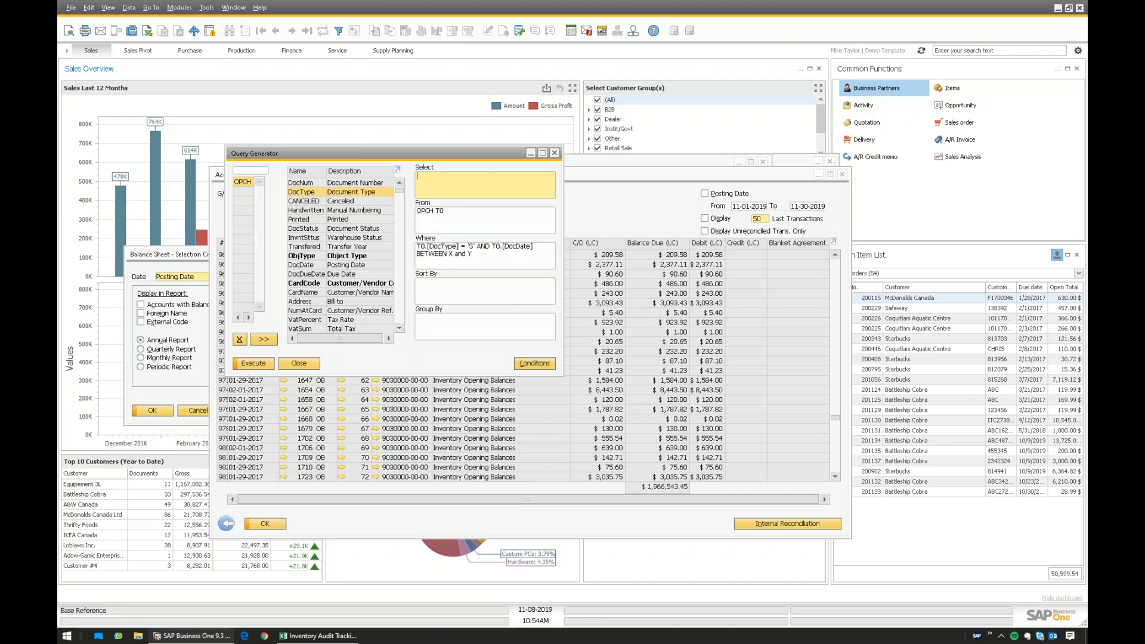
drag(468, 246, 479, 246)
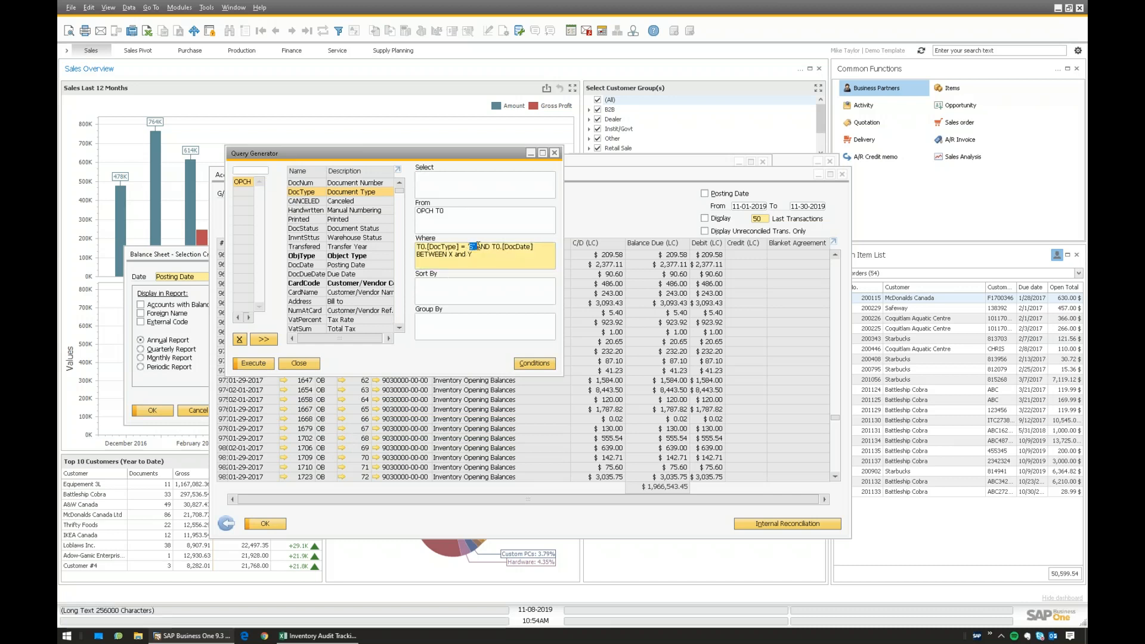
key(ctrl+a)
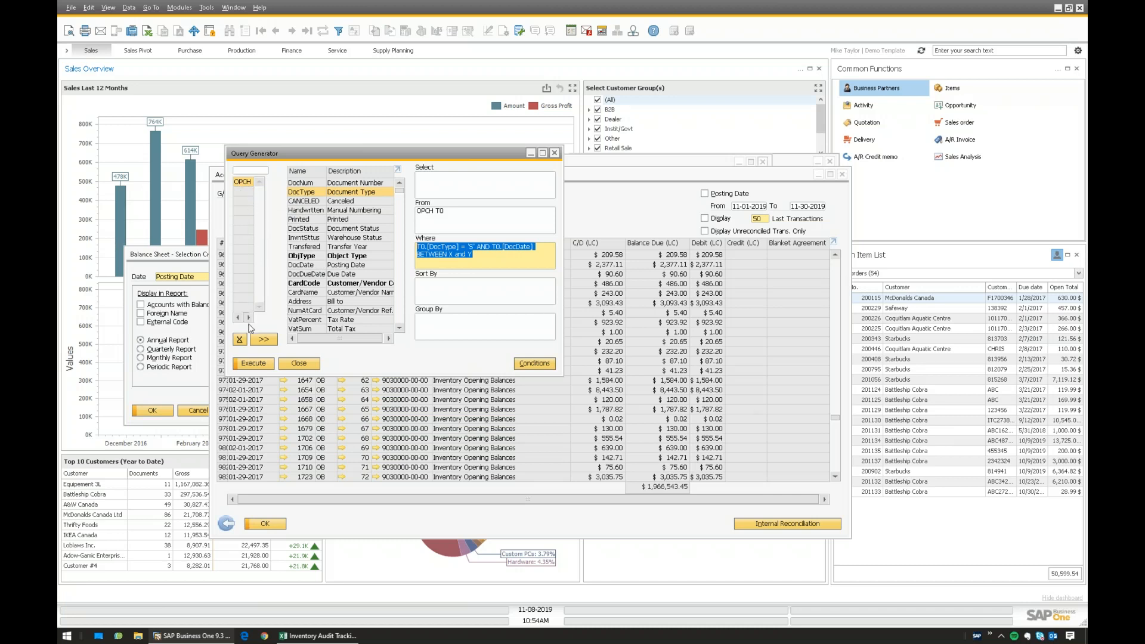
drag(357, 340, 282, 325)
click(491, 261)
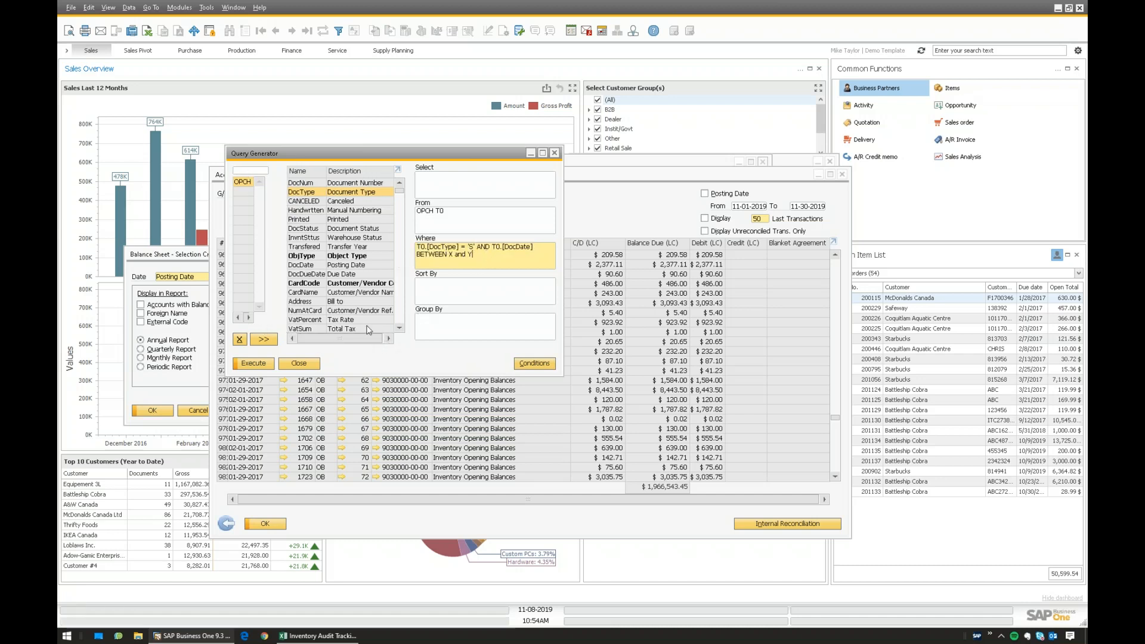
click(305, 364)
click(312, 369)
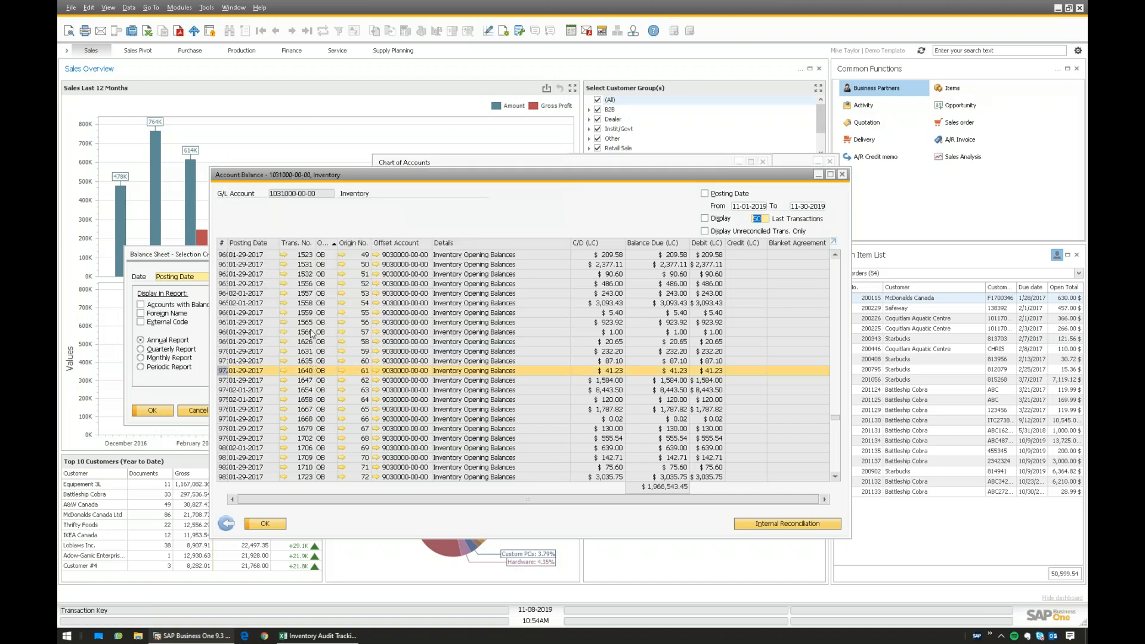
- Begin restricting the Inventory account balance to postings from 11-01-2019 to 11-30-2019
click(312, 324)
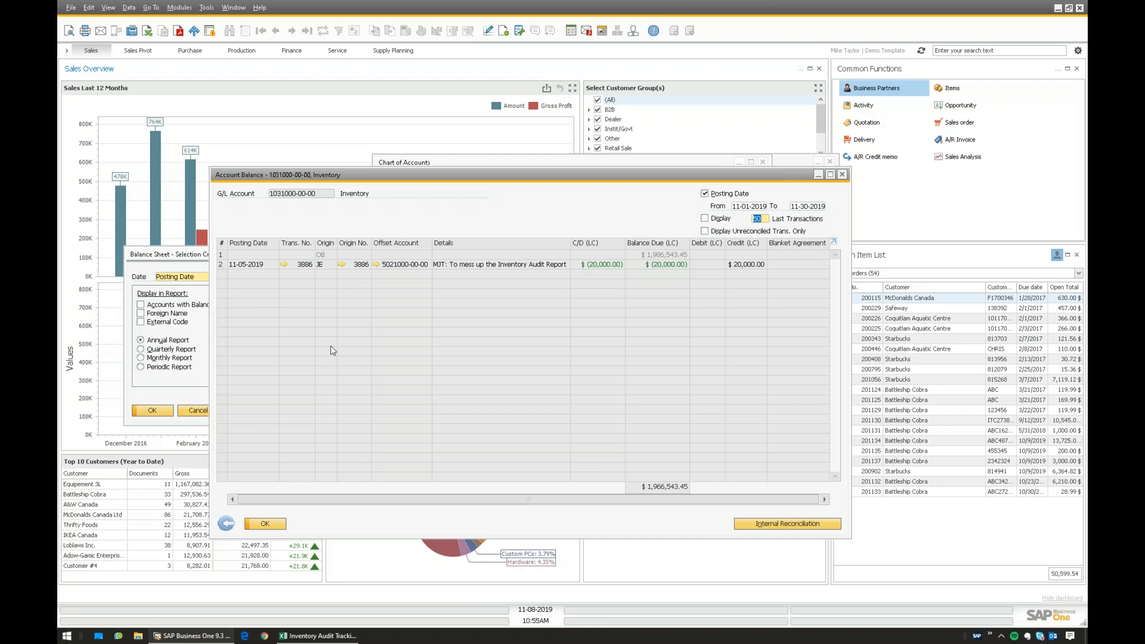
click(188, 9)
mouse_move(237, 112)
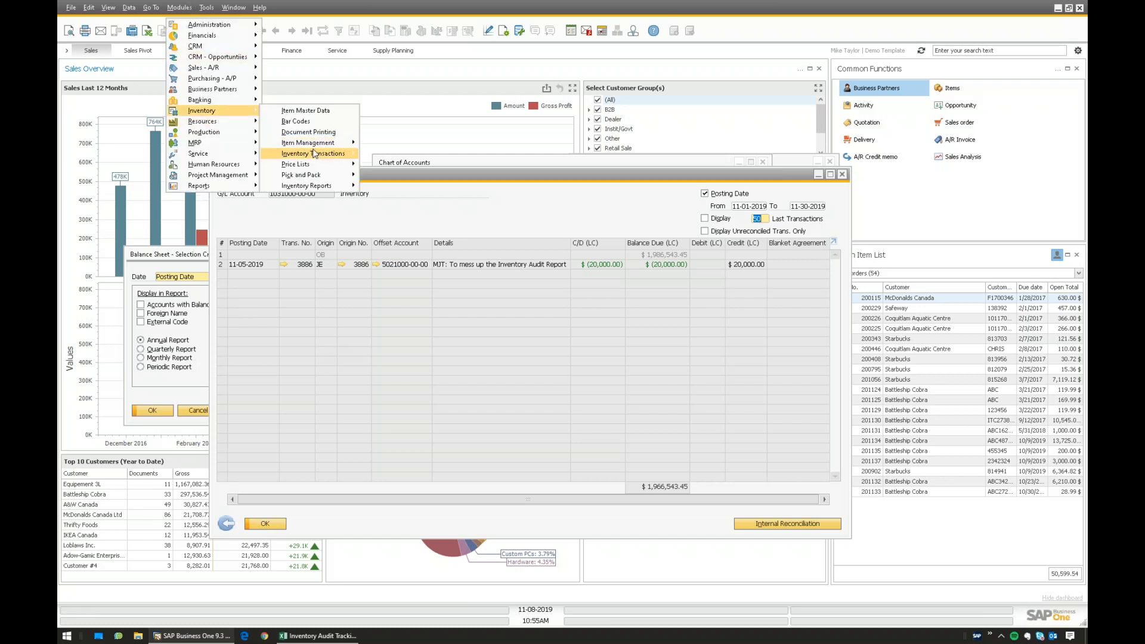
mouse_move(317, 145)
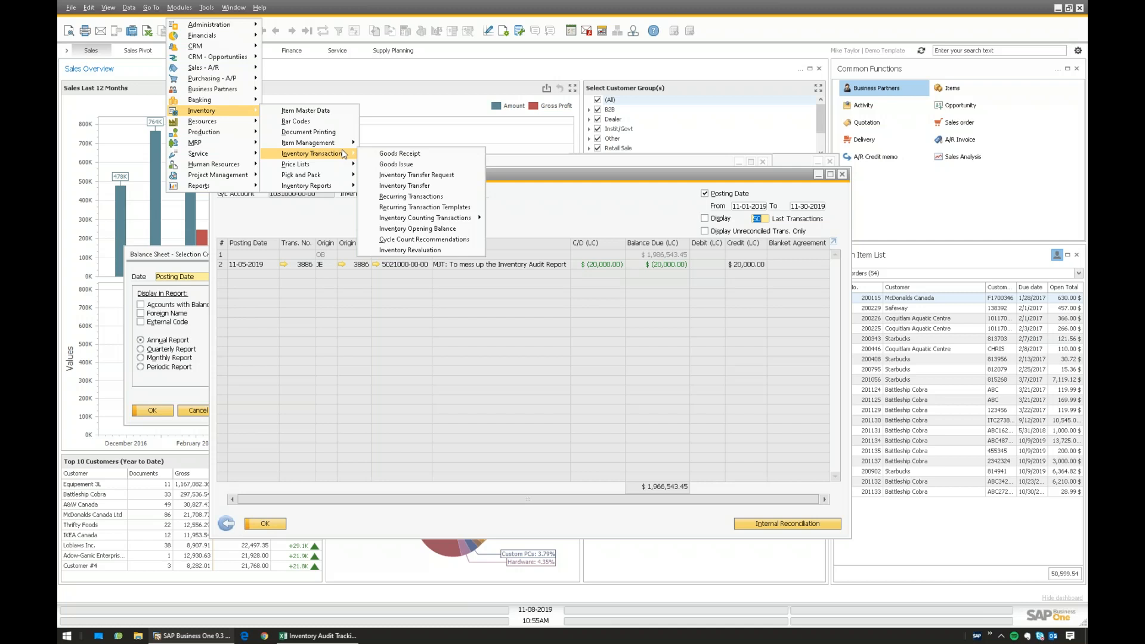
mouse_move(455, 219)
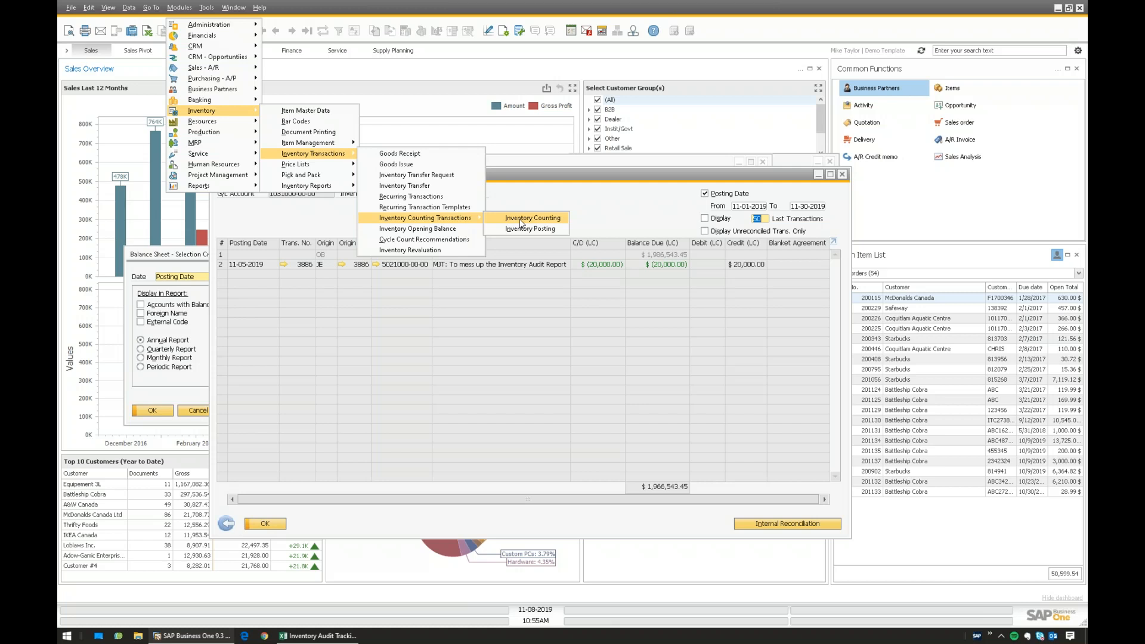
click(545, 219)
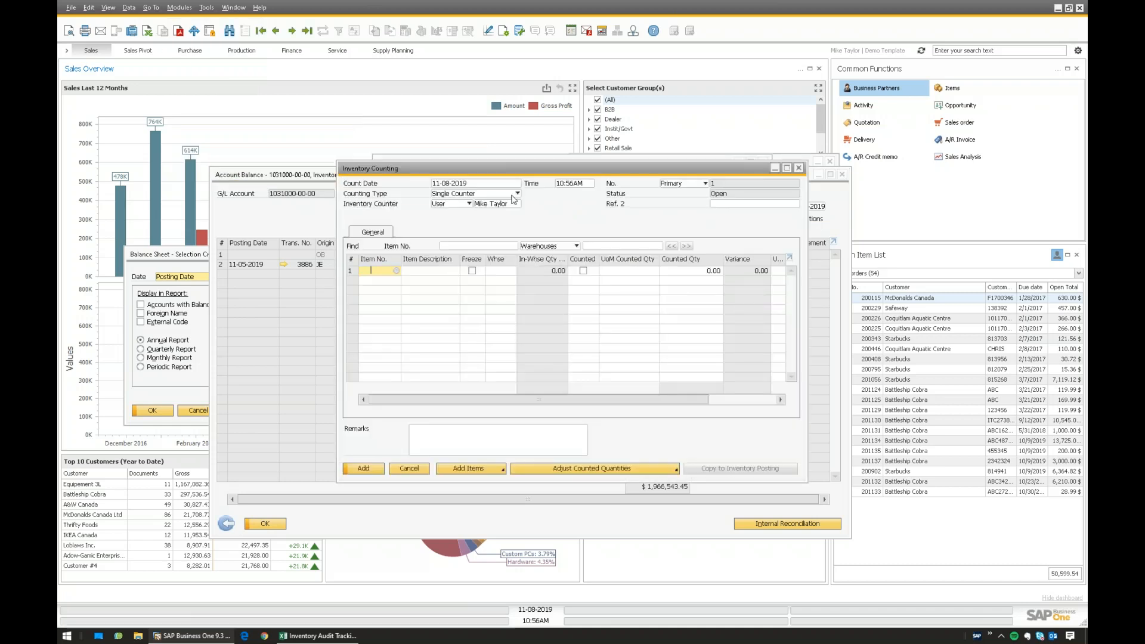
drag(287, 230, 285, 246)
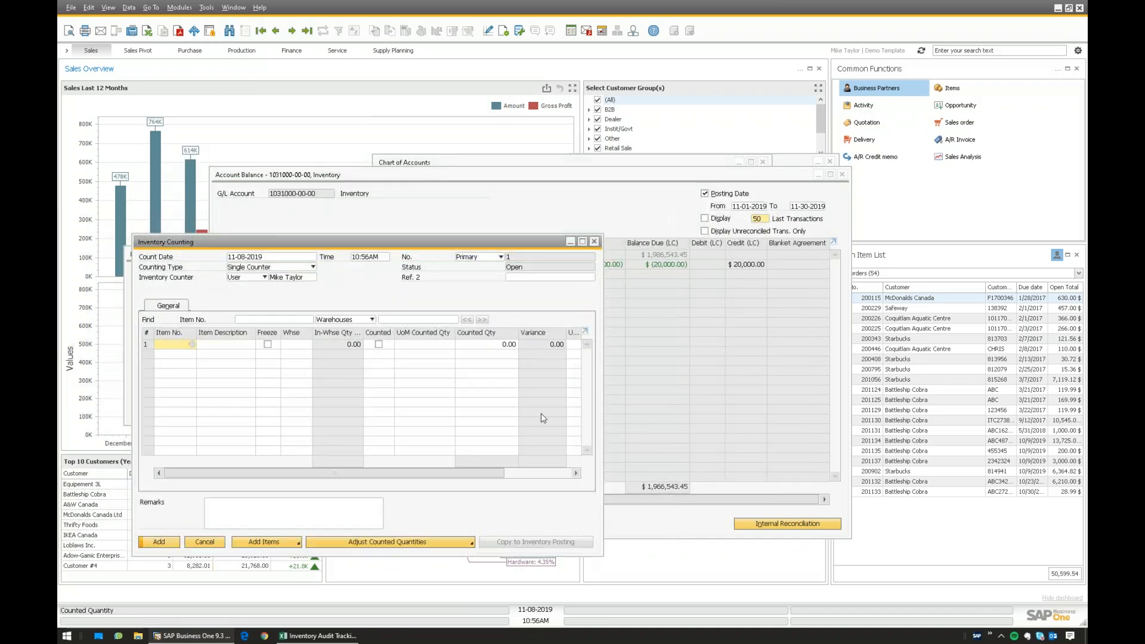
click(205, 542)
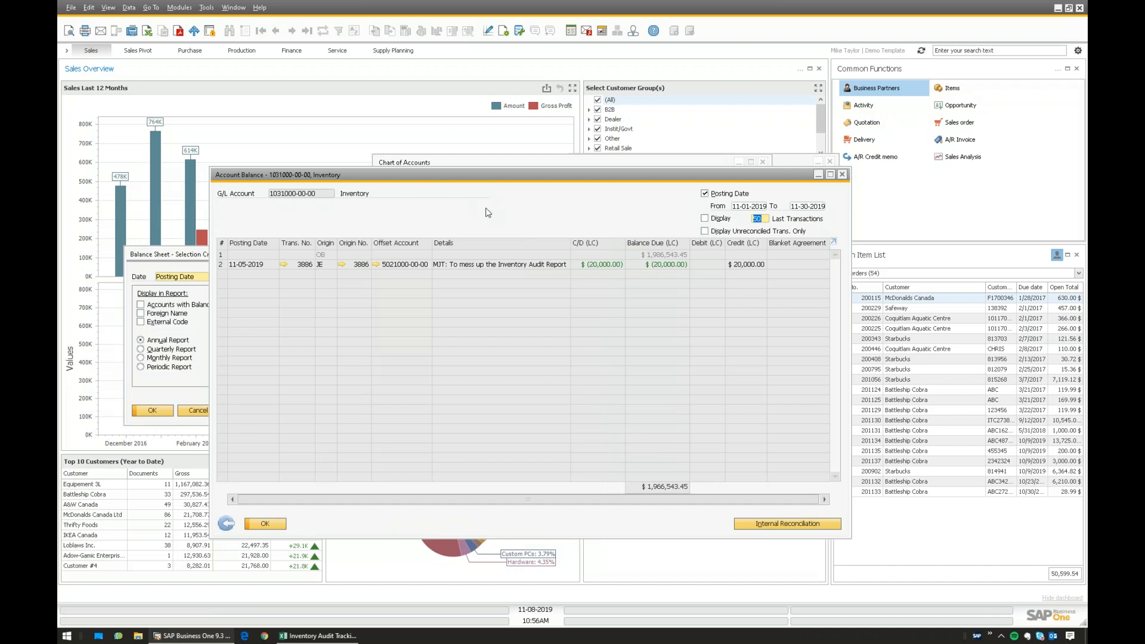
click(976, 636)
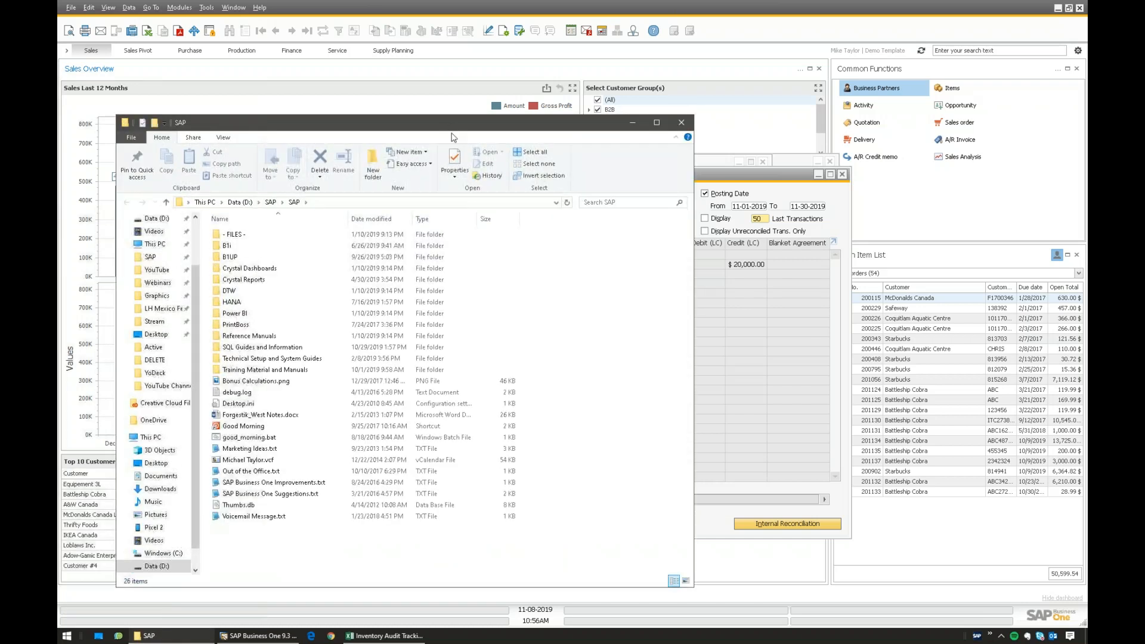
- Reposition the File Explorer window showing the SAP folder on Data (D:)
drag(451, 127, 58, 119)
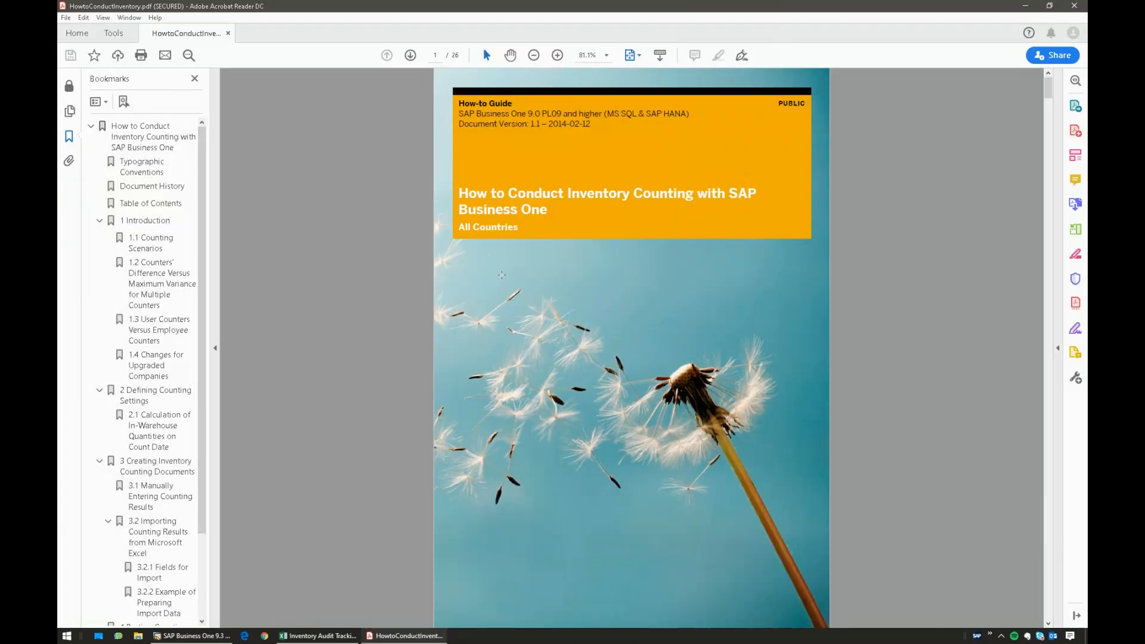
- Skim the guide's bookmarks from 1.1 Counting Scenarios through 3.2.1 Fields for Import
ctrl+scroll(564, 230, up, 2)
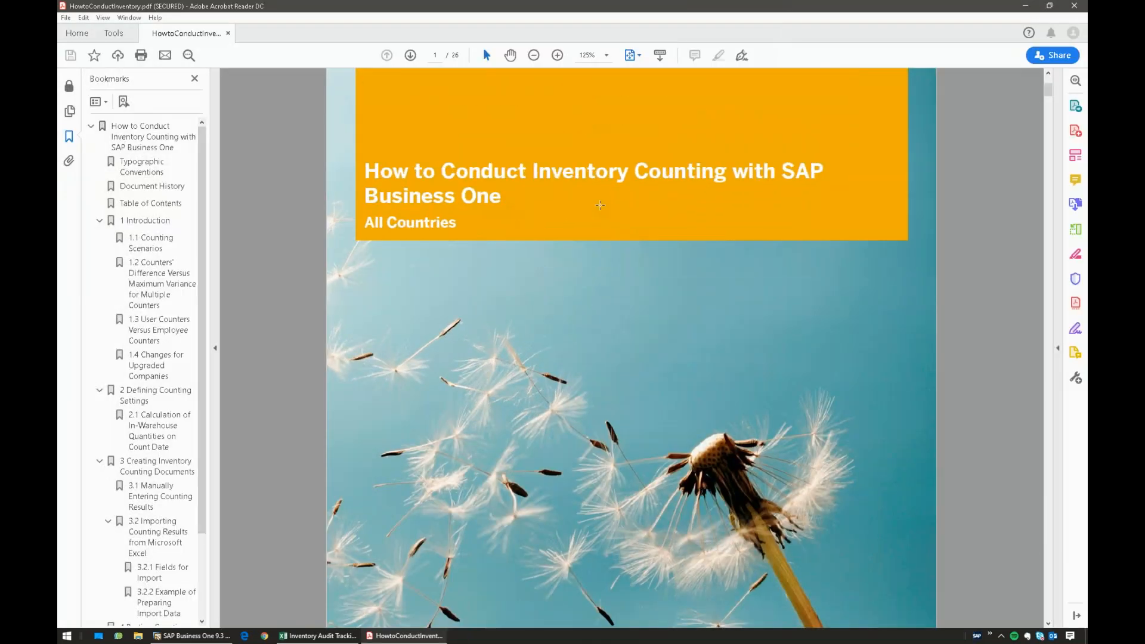
ctrl+scroll(563, 231, down, 2)
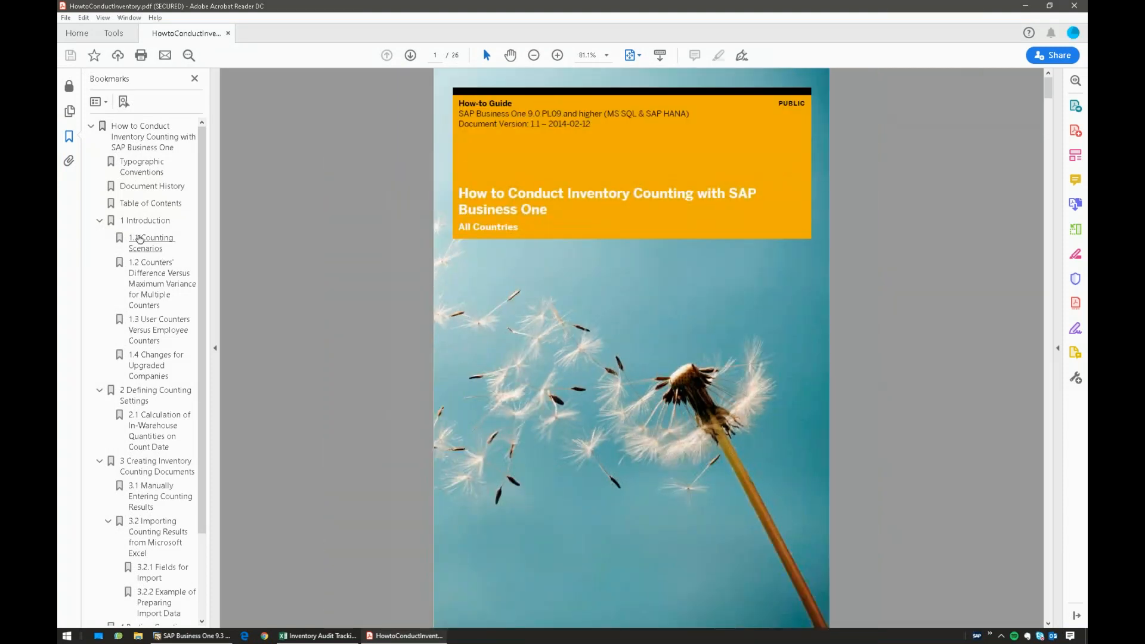
click(150, 242)
click(149, 288)
click(146, 365)
click(152, 431)
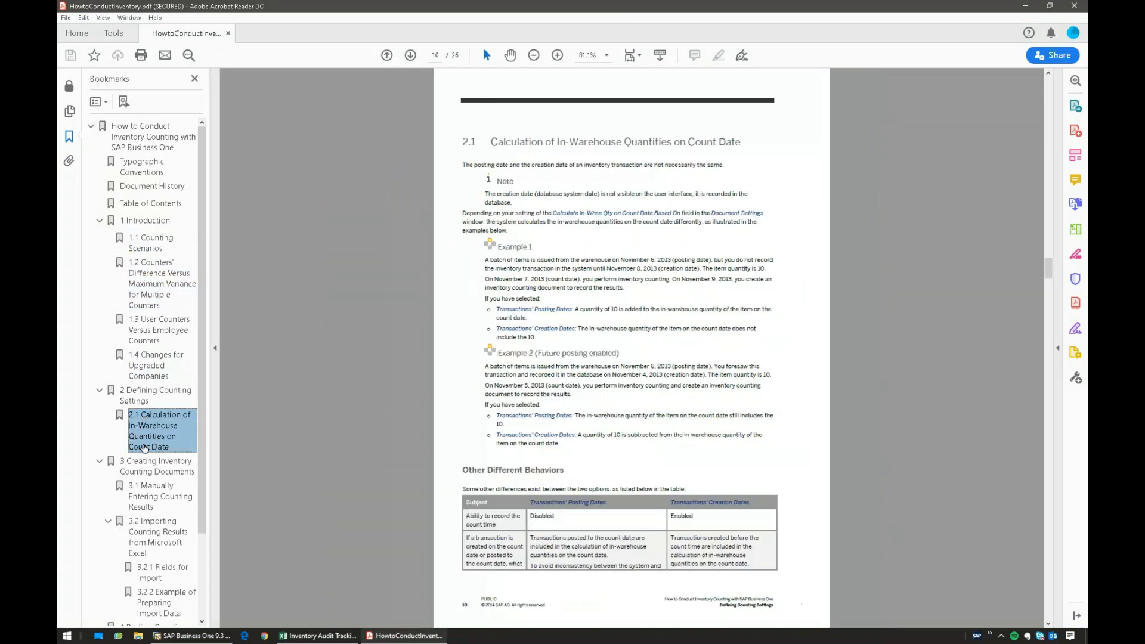
scroll(145, 464, down, 2)
click(149, 414)
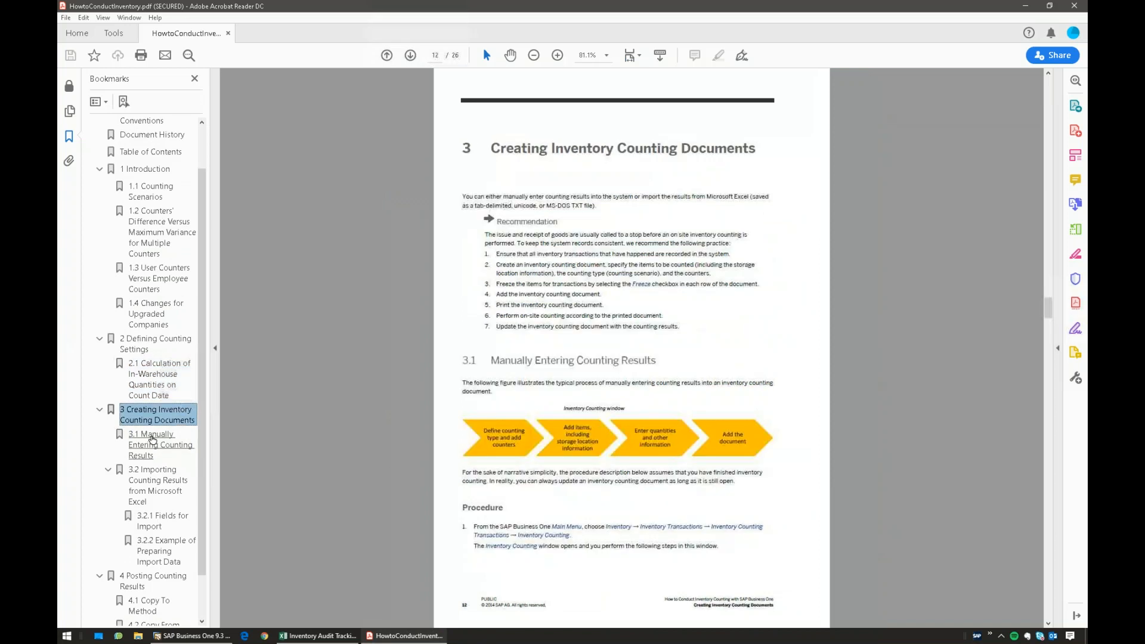
click(151, 444)
click(153, 480)
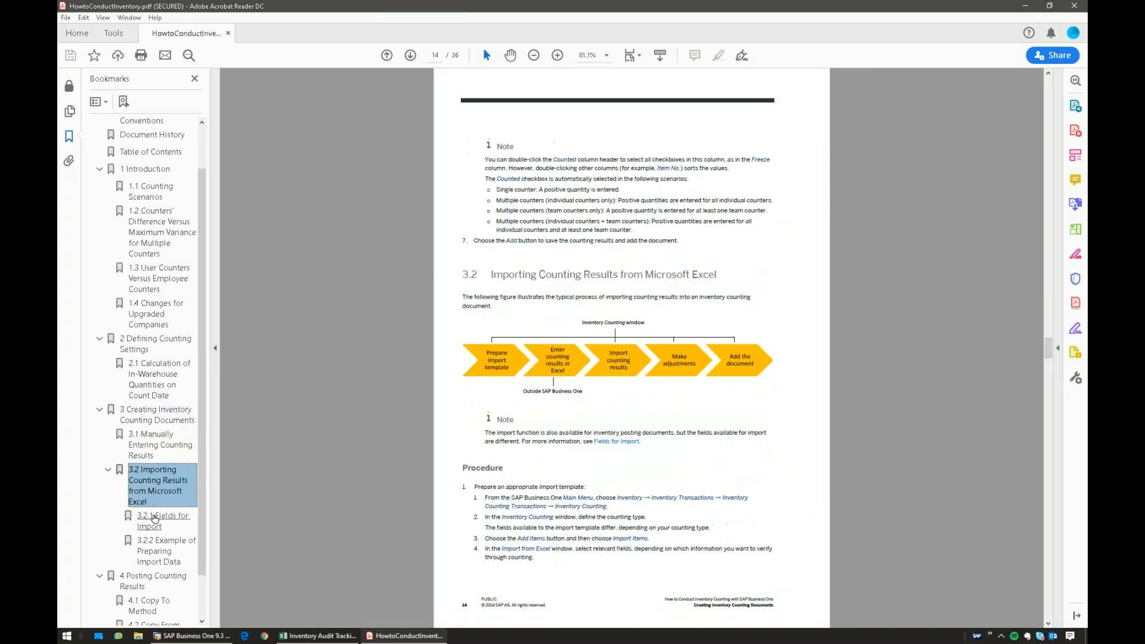
click(155, 521)
- Revisit sections 1.1 and 3.2, and stop on 4.2 Copy From Method. Resize the reader window beside SAP Business One
click(148, 191)
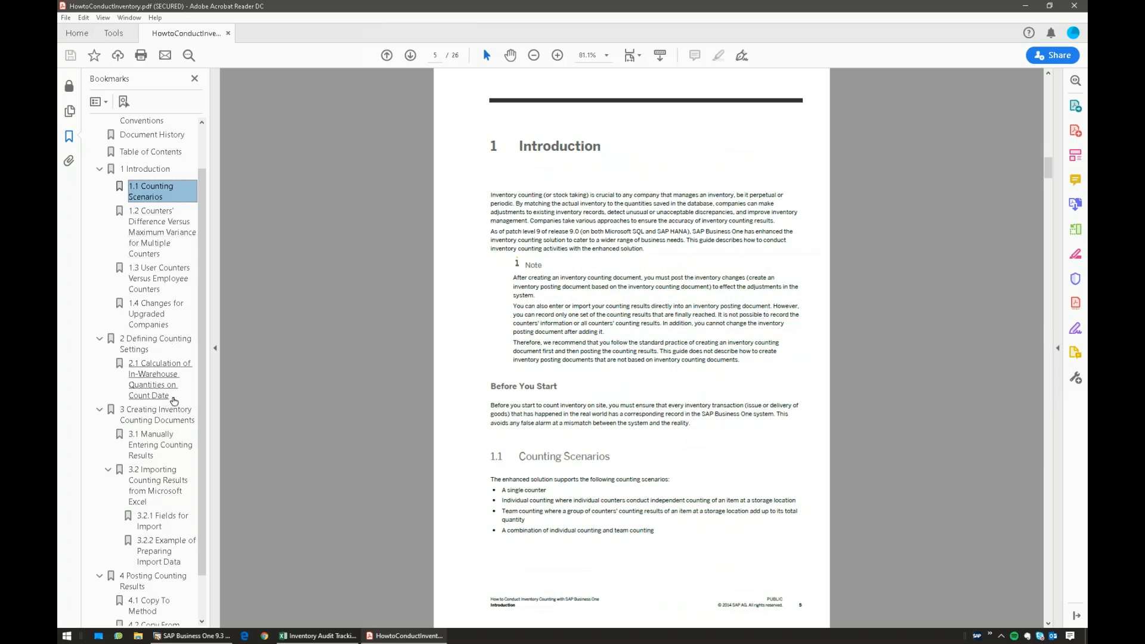
click(156, 480)
scroll(155, 480, down, 2)
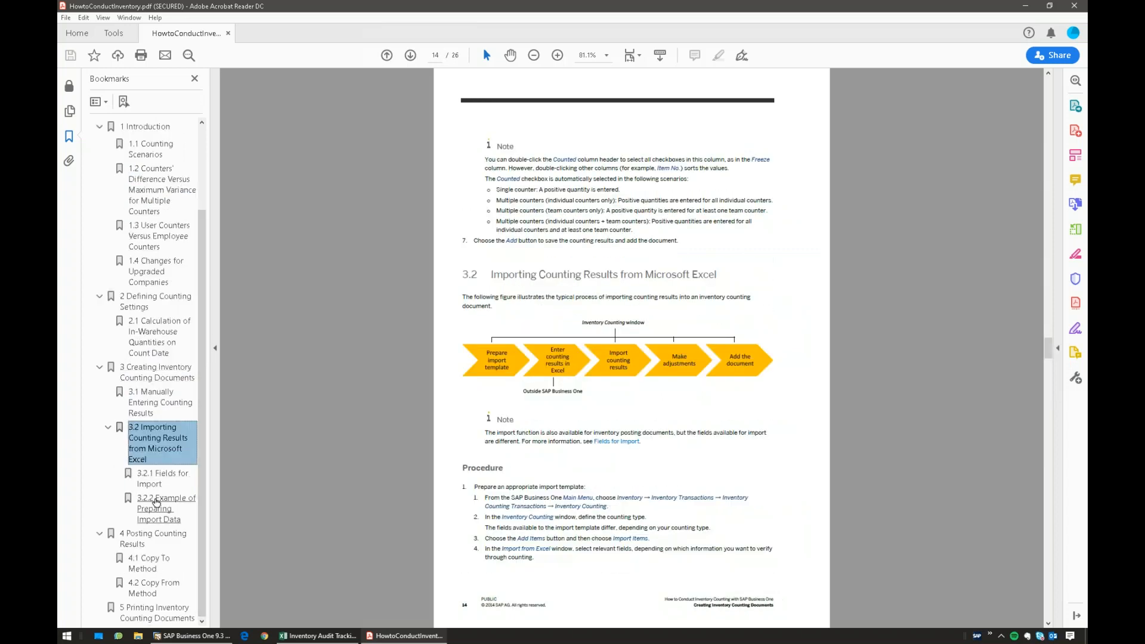
click(158, 478)
click(149, 564)
click(136, 543)
click(154, 508)
click(154, 585)
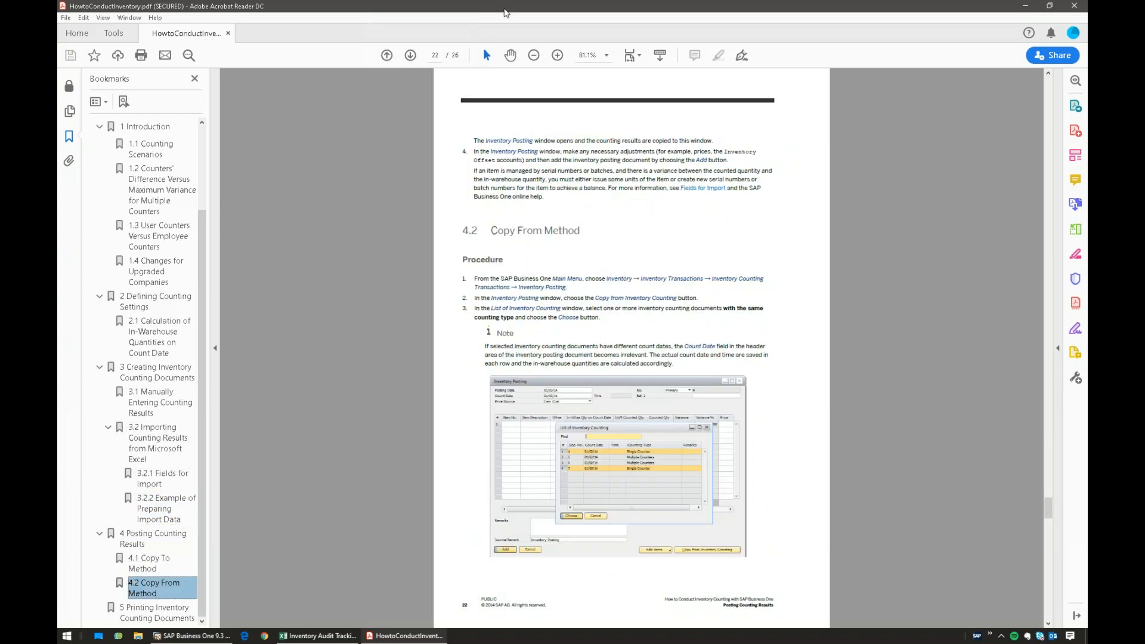
double_click(506, 12)
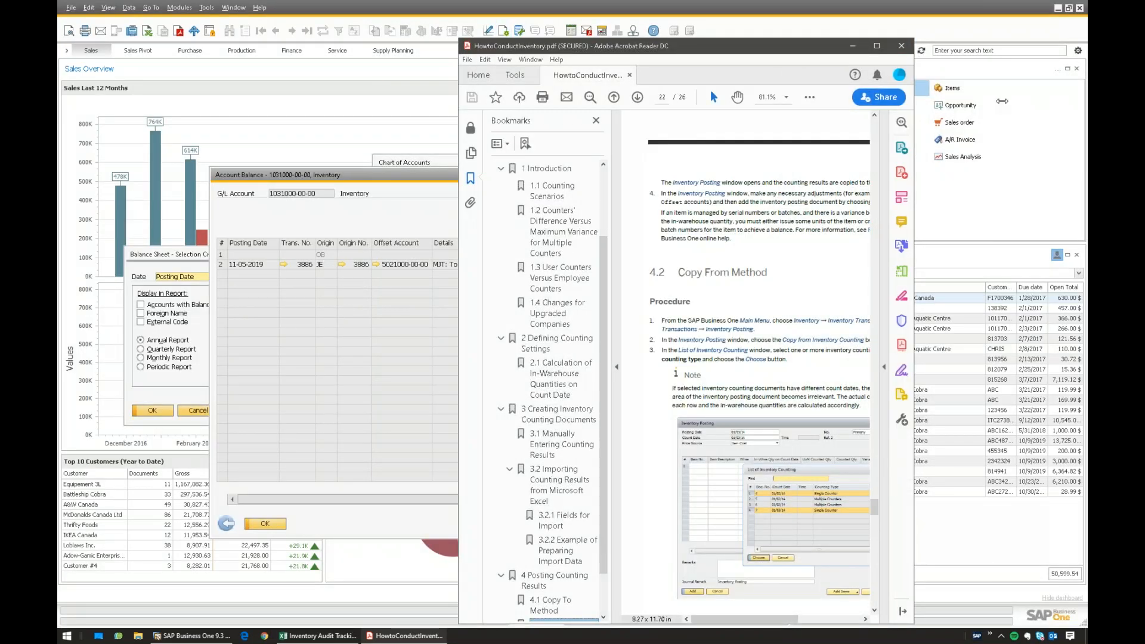
drag(913, 122, 1005, 123)
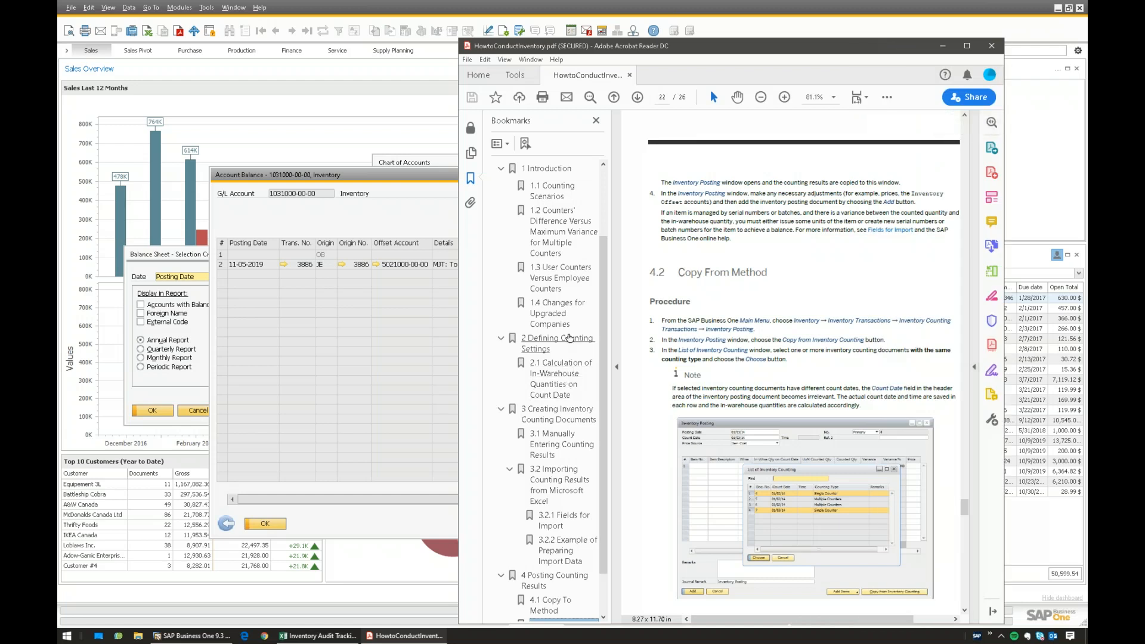